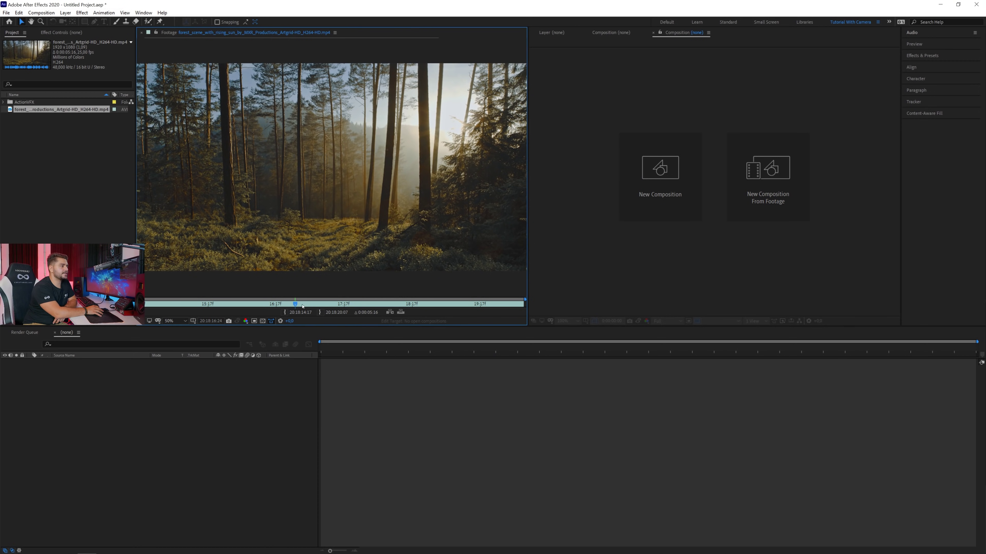
Play and scrub through the forest sunrise clip to review it
key(space)
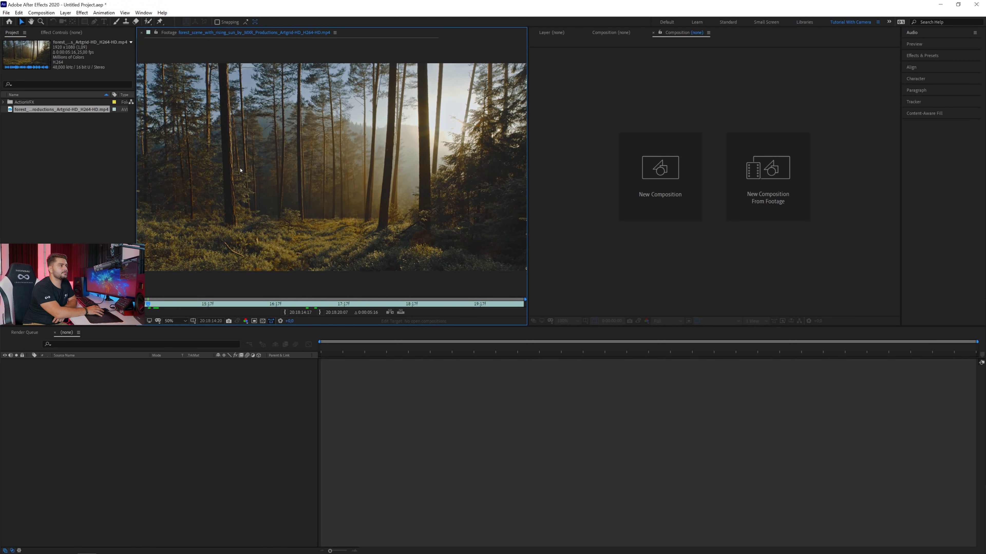
drag(153, 306, 424, 319)
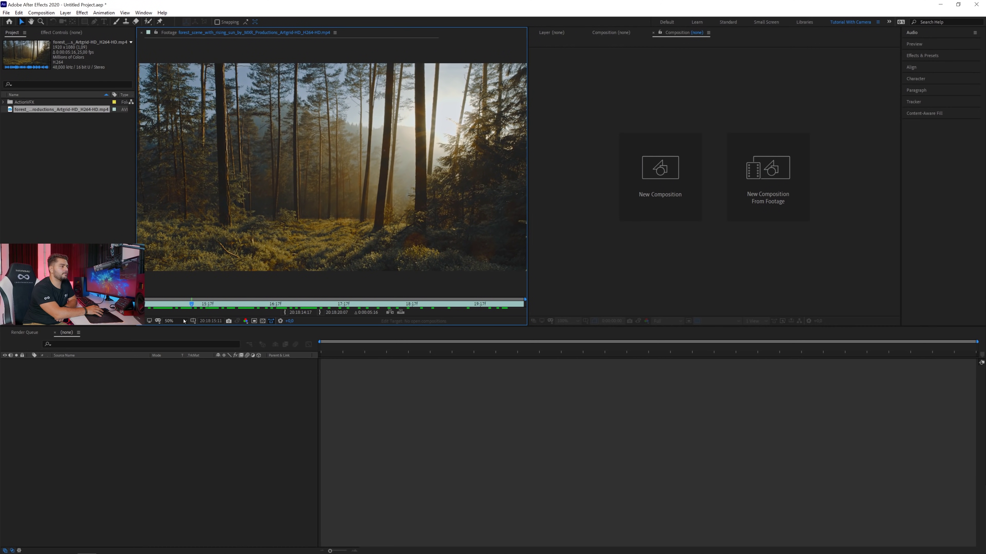
click(197, 316)
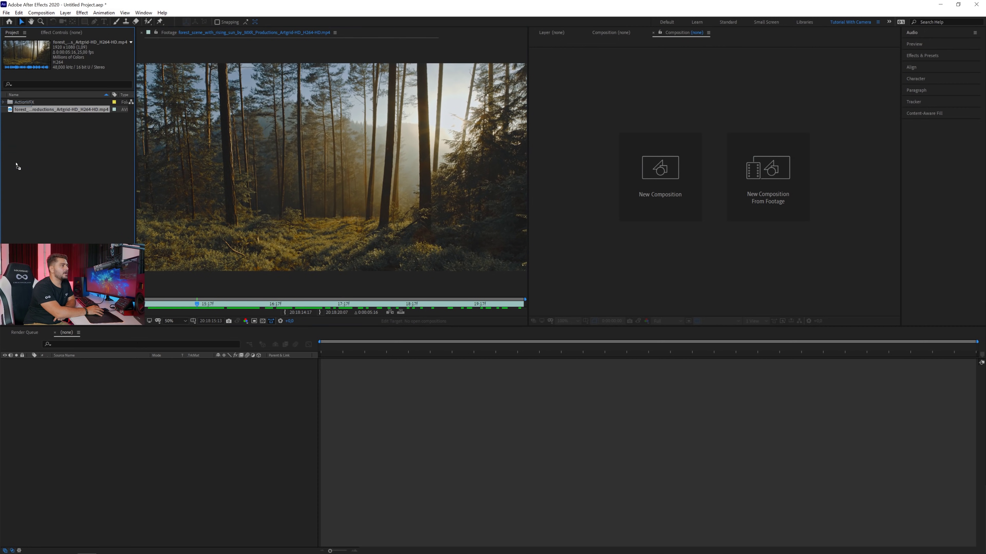
Build a composition from the forest clip at Fit magnification and expand the ActionVFX folder
drag(61, 109, 21, 321)
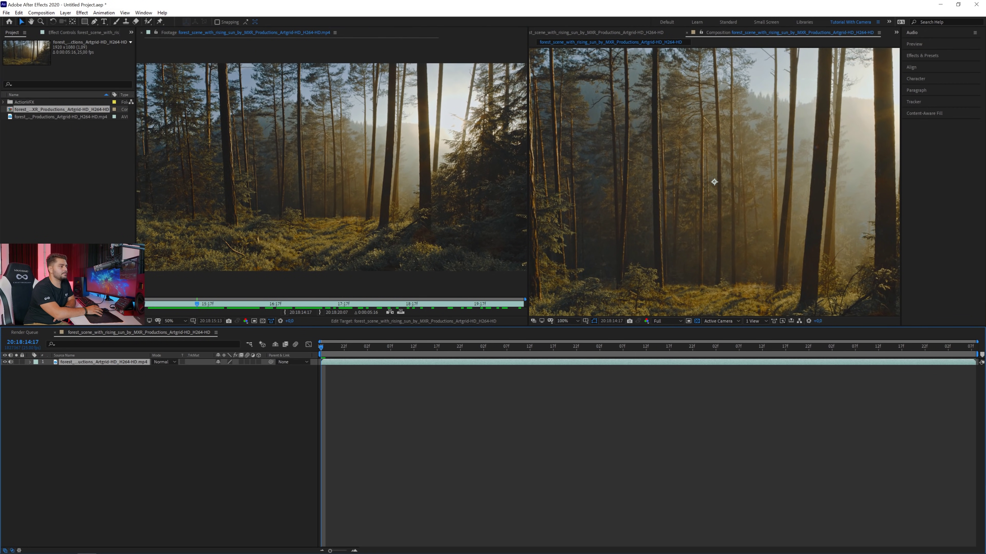
right_click(171, 38)
click(178, 38)
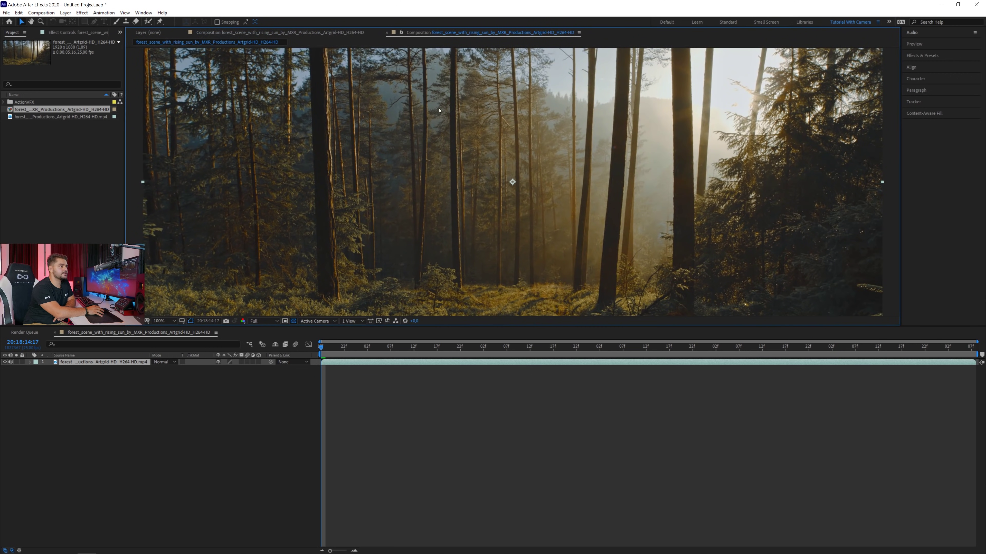
click(167, 321)
click(165, 346)
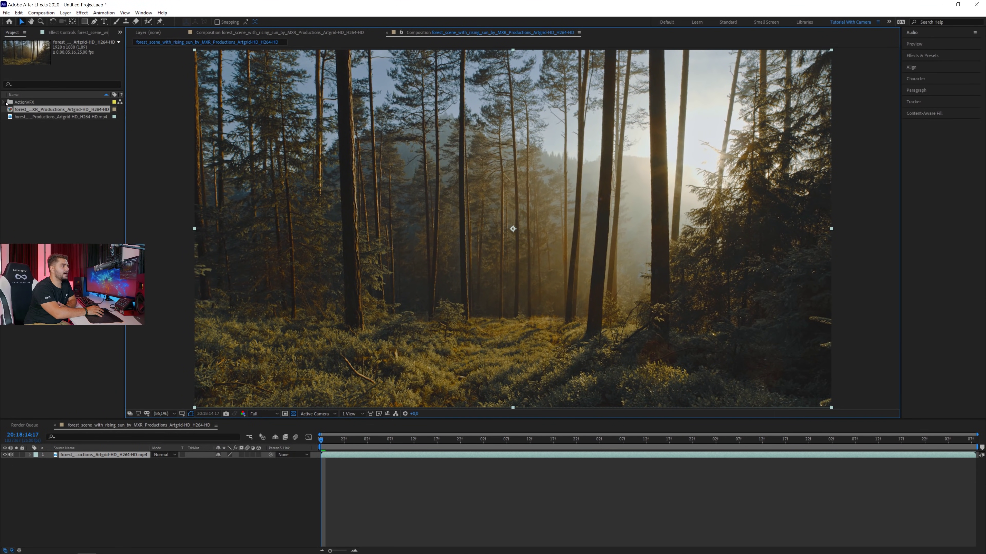
click(18, 102)
click(4, 103)
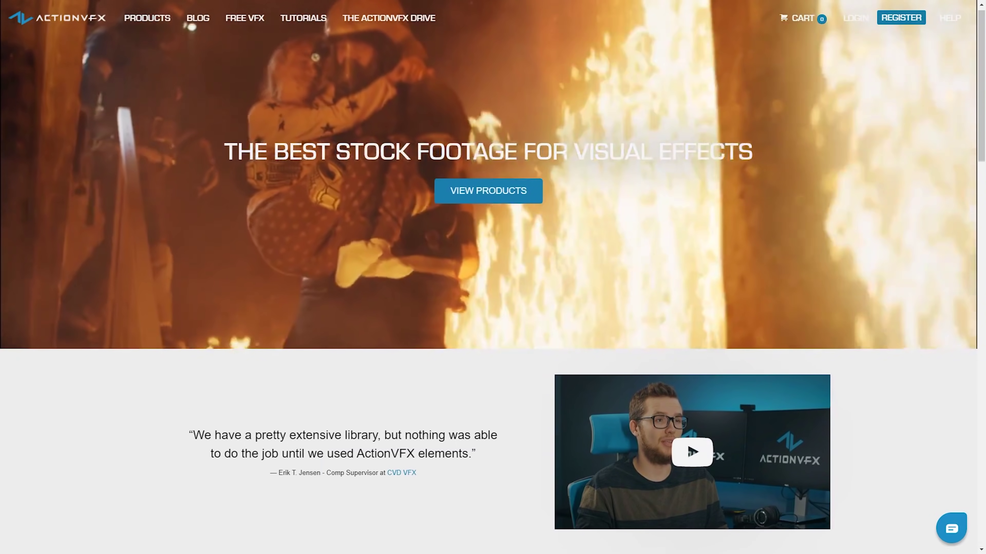
Scroll the actionvfx.com homepage down to the Categories tiles (Fire, Explosions, Smoke, Particles, Water)
scroll(493, 272, down, 2)
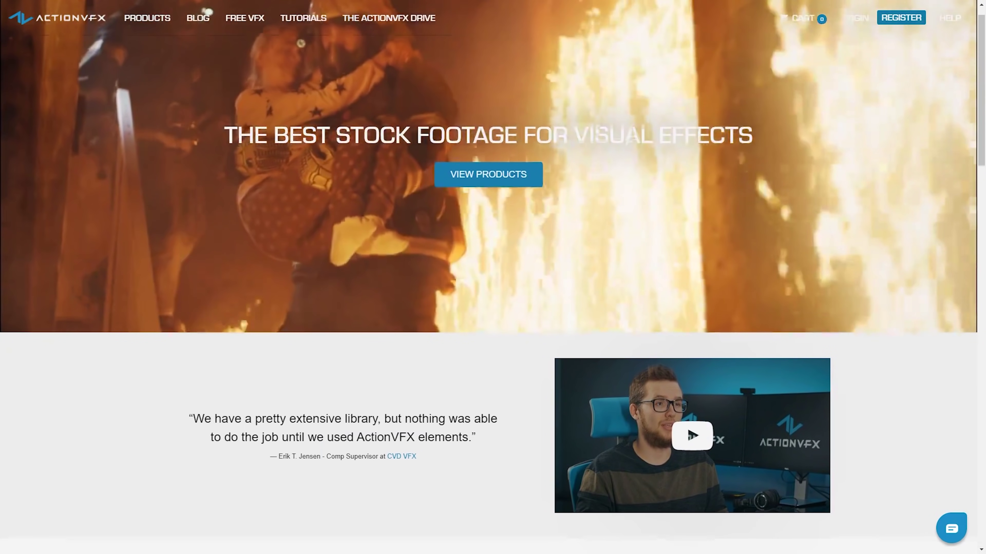
scroll(493, 272, down, 2)
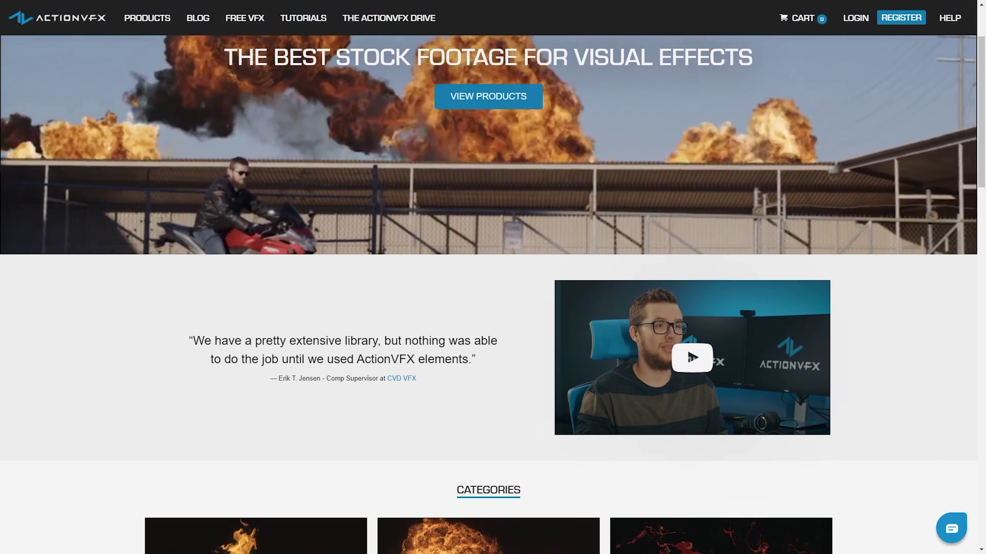
scroll(492, 271, down, 2)
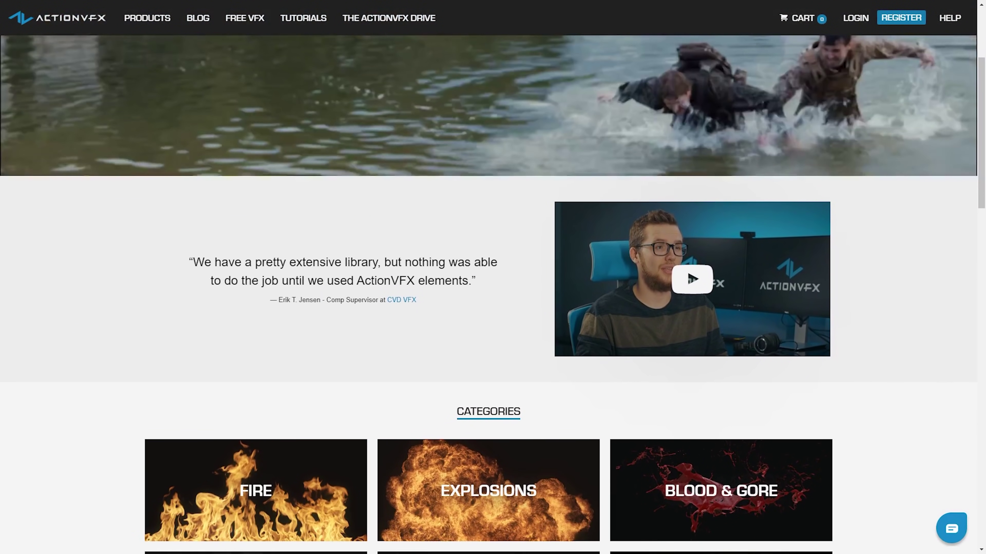
scroll(493, 272, down, 2)
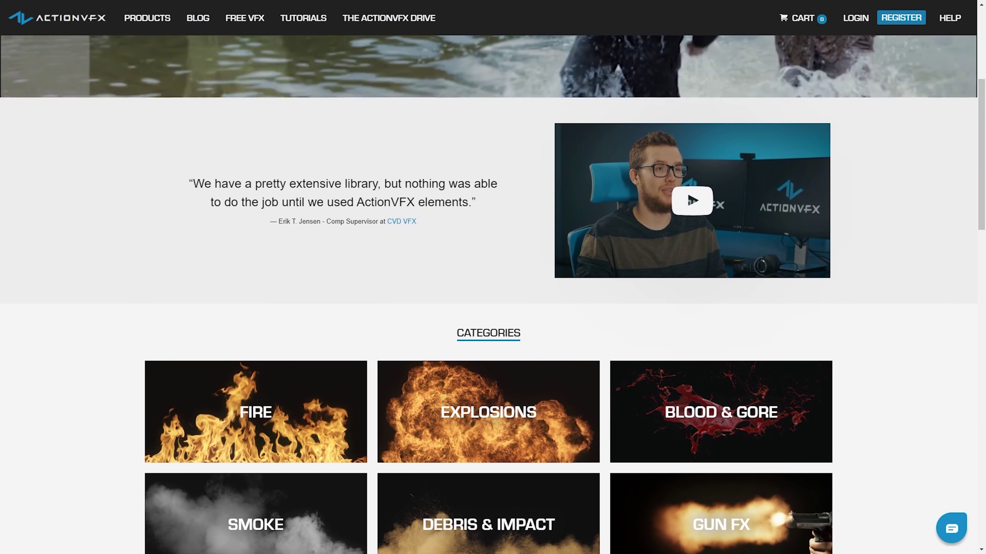
scroll(493, 272, down, 2)
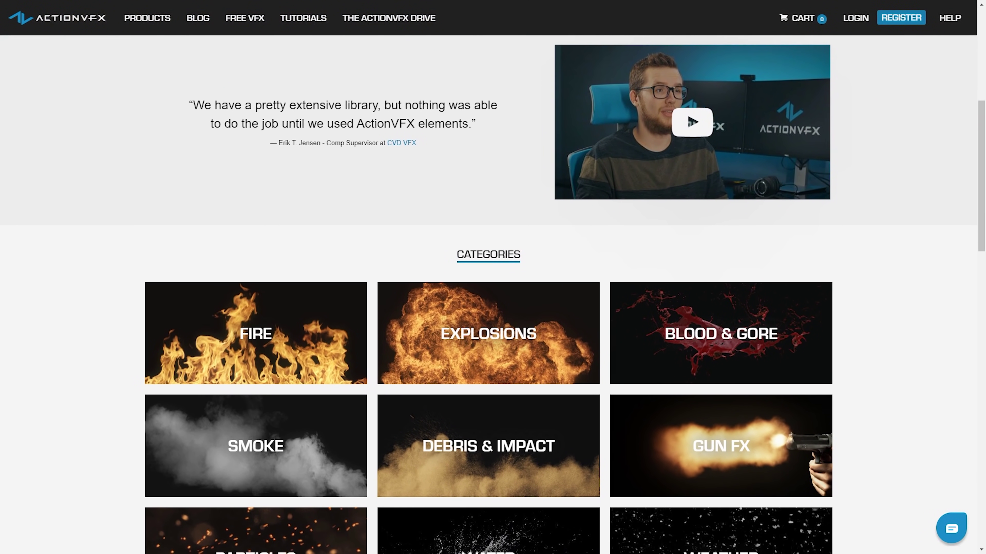
scroll(493, 272, down, 2)
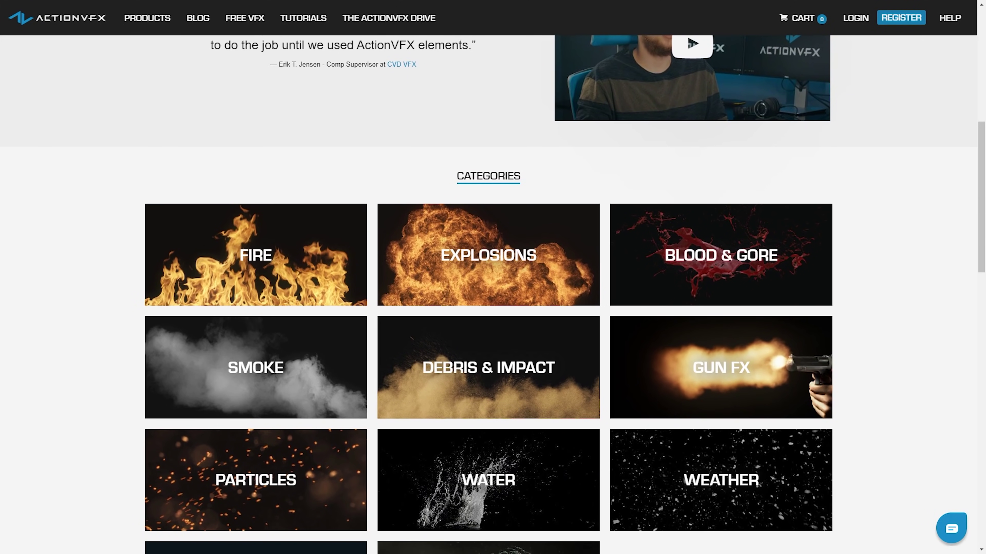
scroll(493, 271, down, 1)
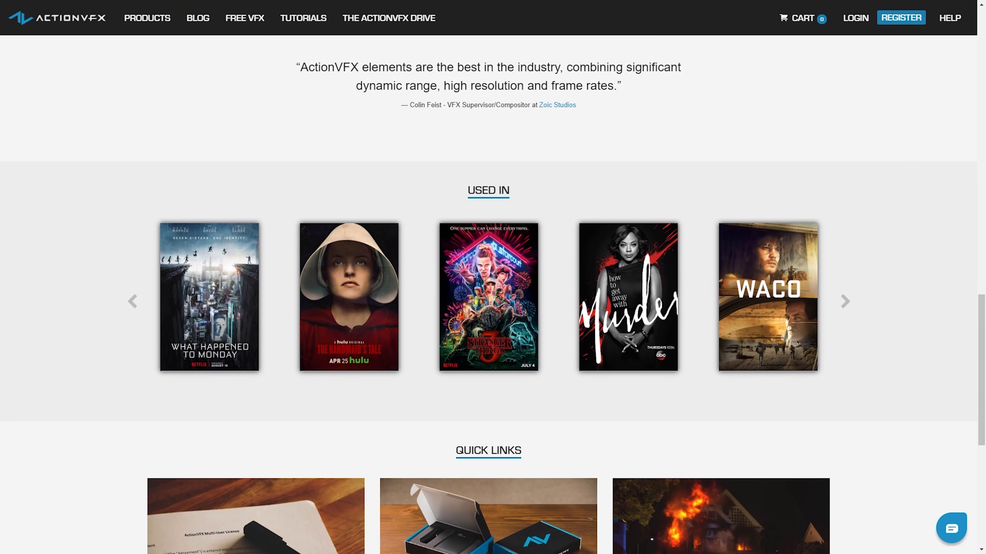
scroll(493, 272, down, 1)
scroll(493, 272, down, 1)
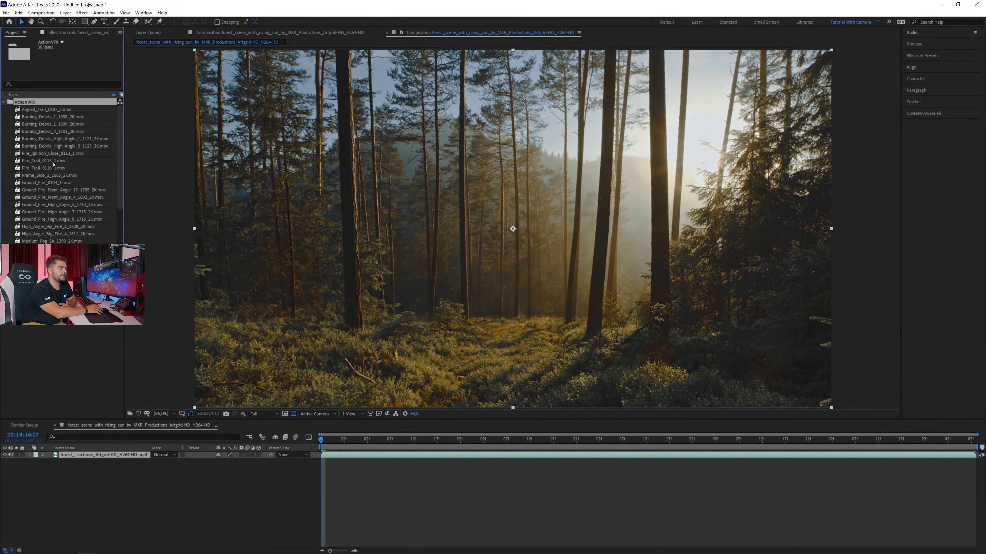
Preview Angled_Trail_0107_1.mov and the Burning_Debris clips, including the high-angle one
double_click(45, 110)
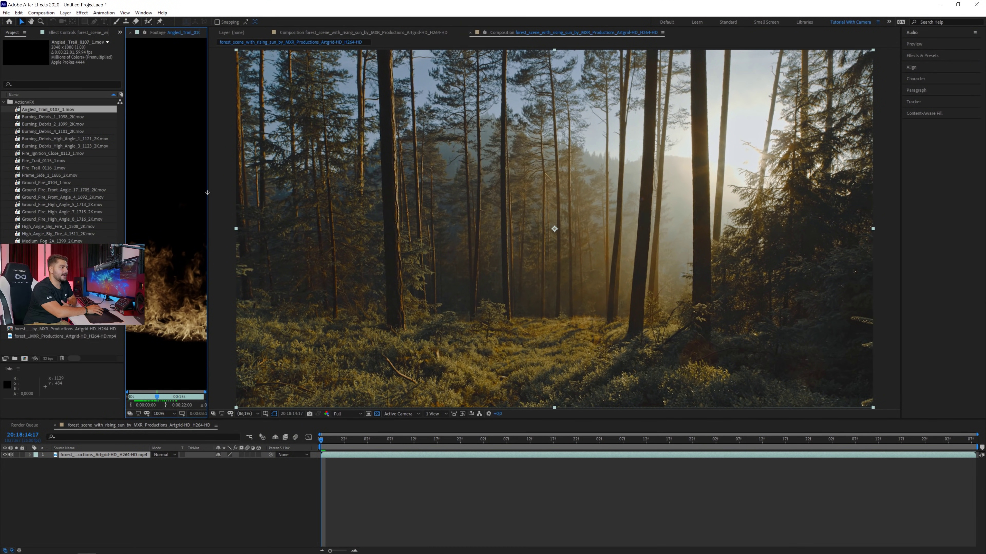
drag(154, 32, 254, 207)
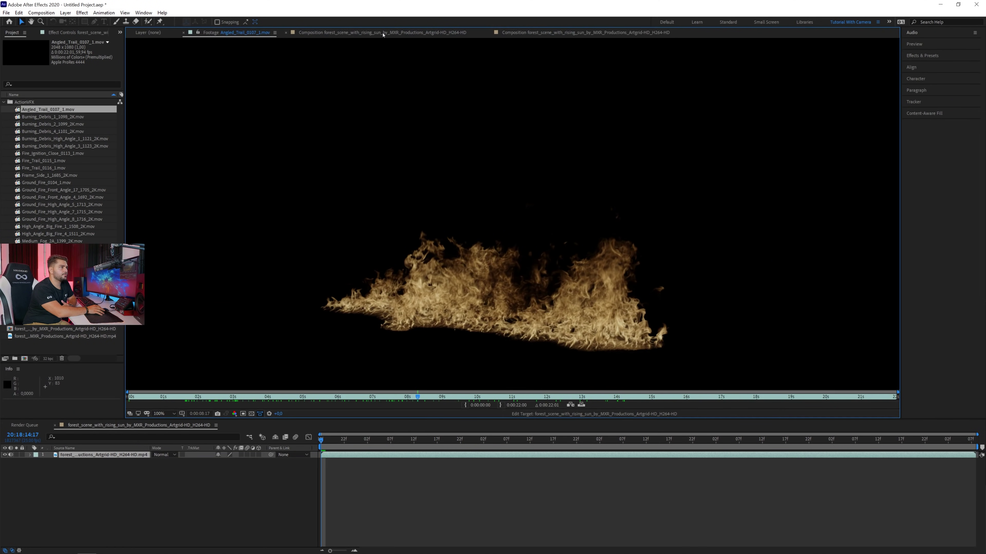
key(Down)
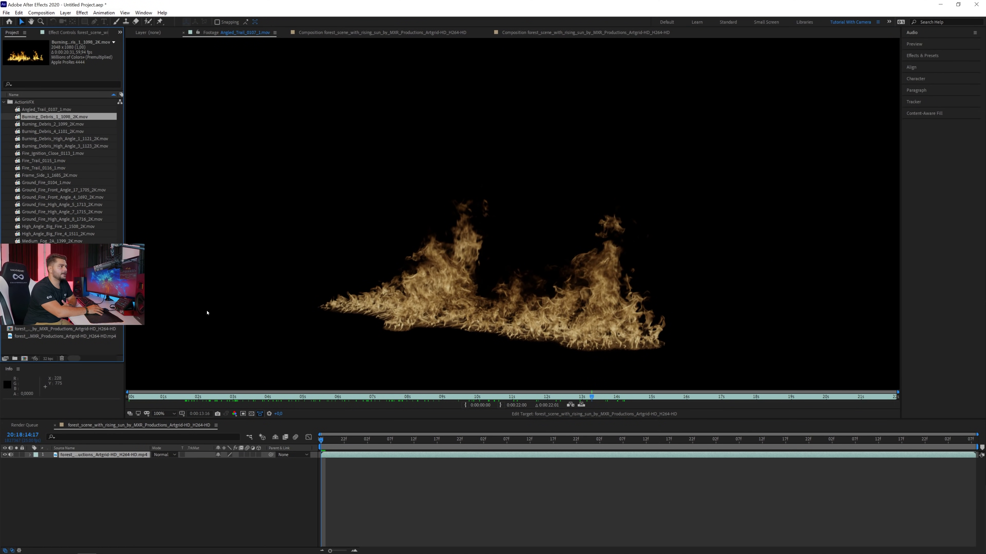
drag(161, 397, 419, 398)
double_click(58, 124)
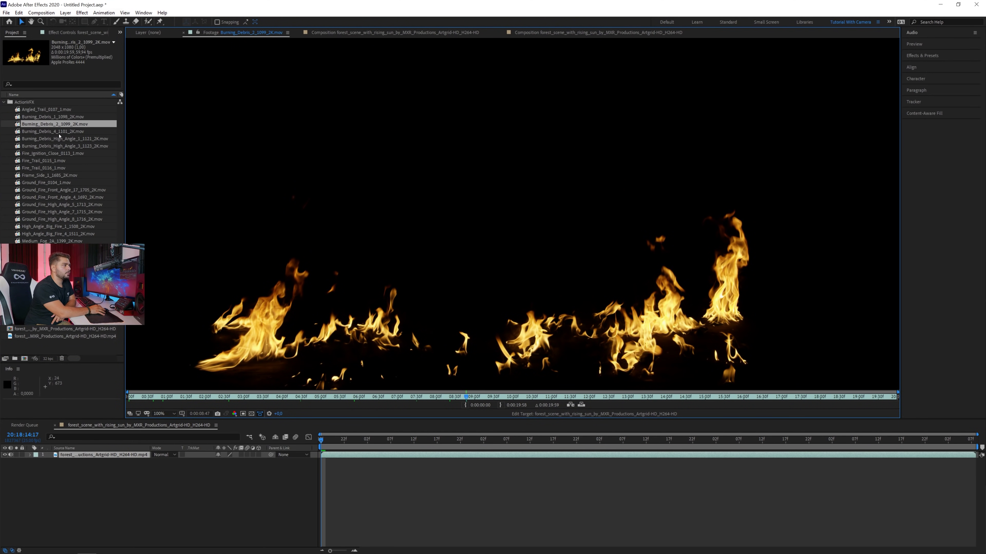
double_click(59, 133)
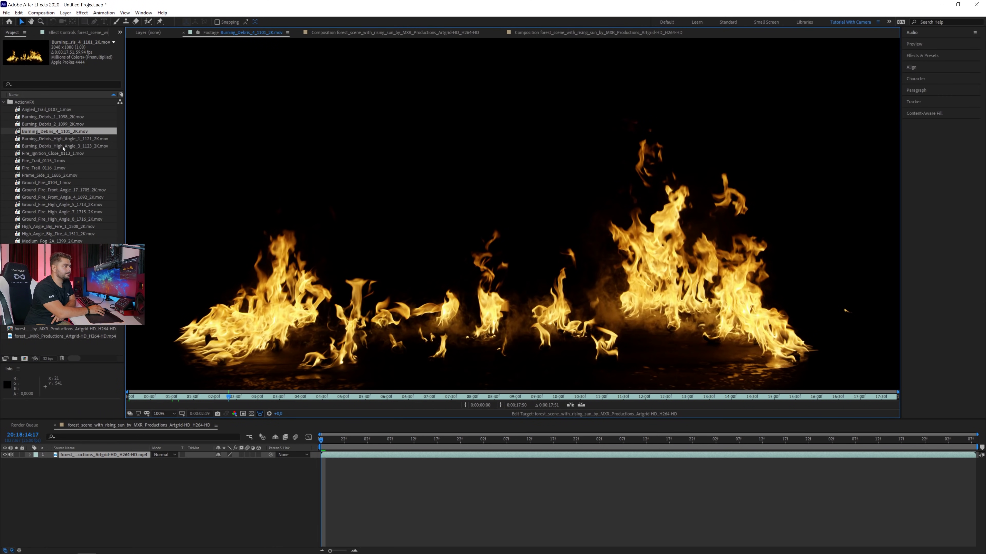
double_click(62, 138)
Preview Fire_Ignition_Close, the Fire_Trail clips, Frame_Side_1 and the front-angle ground fire clip
double_click(53, 153)
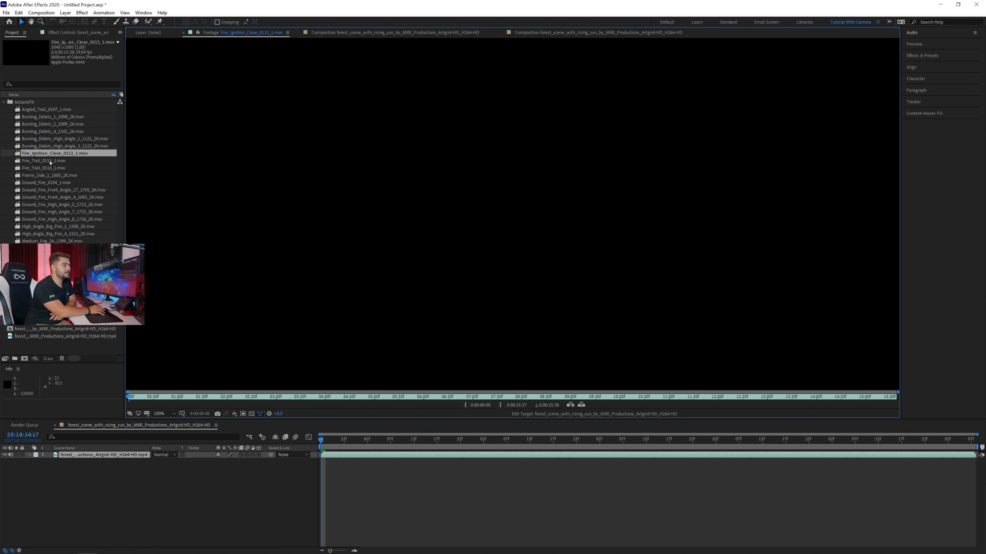
click(50, 161)
double_click(50, 168)
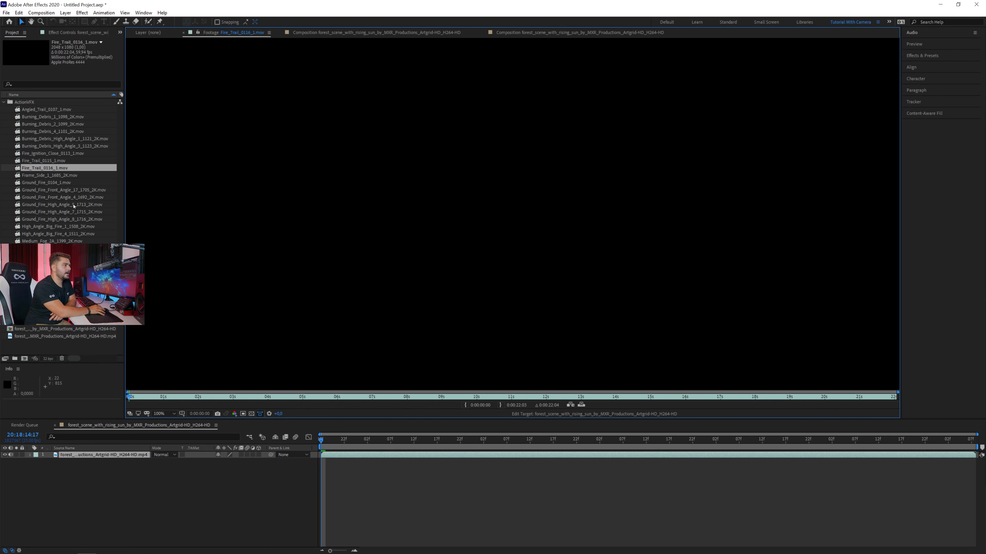
drag(148, 398, 494, 409)
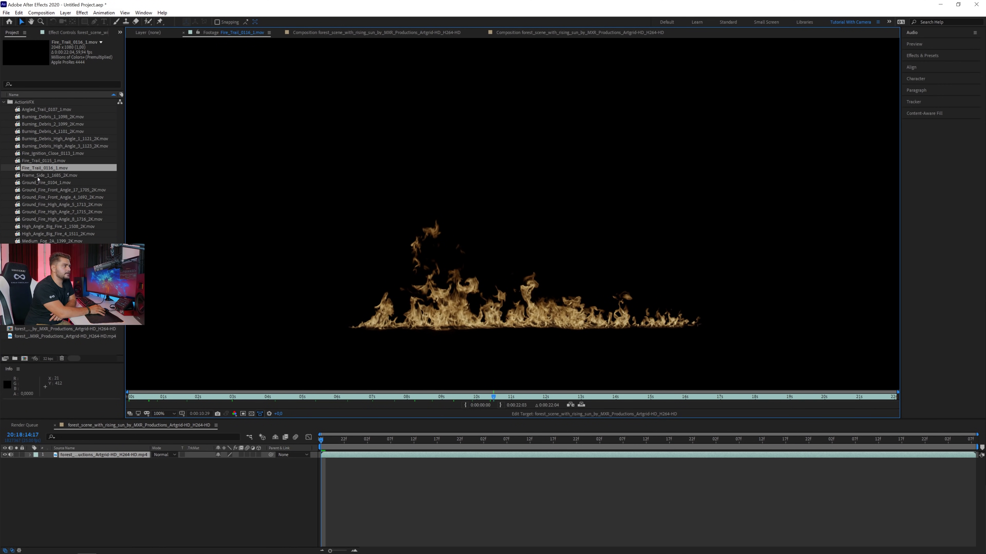
double_click(38, 177)
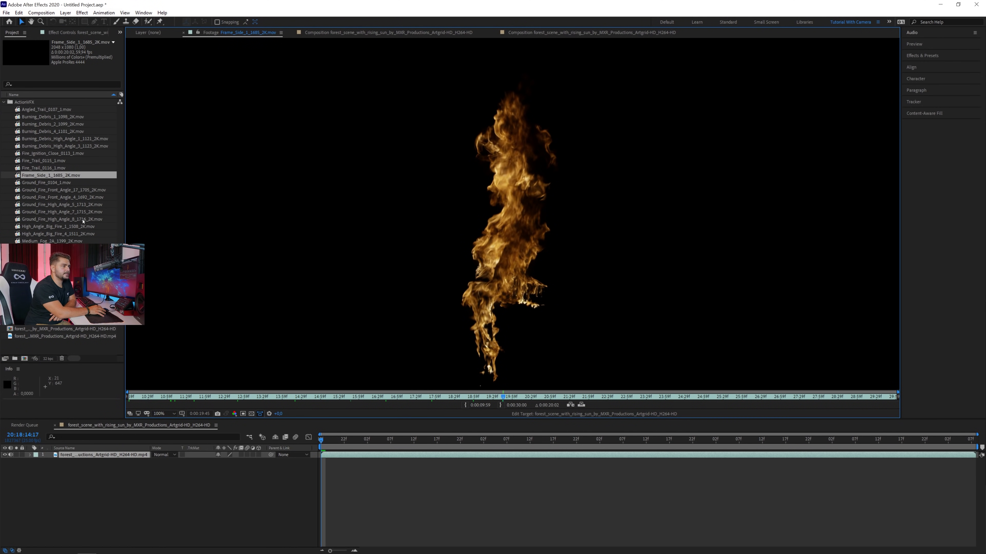
double_click(62, 190)
drag(197, 401, 217, 400)
Preview the high-angle ground fire, Small_Fire_15 and the Medium_Fog clips
double_click(49, 205)
double_click(50, 285)
key(Down)
key(Down)
key(Down)
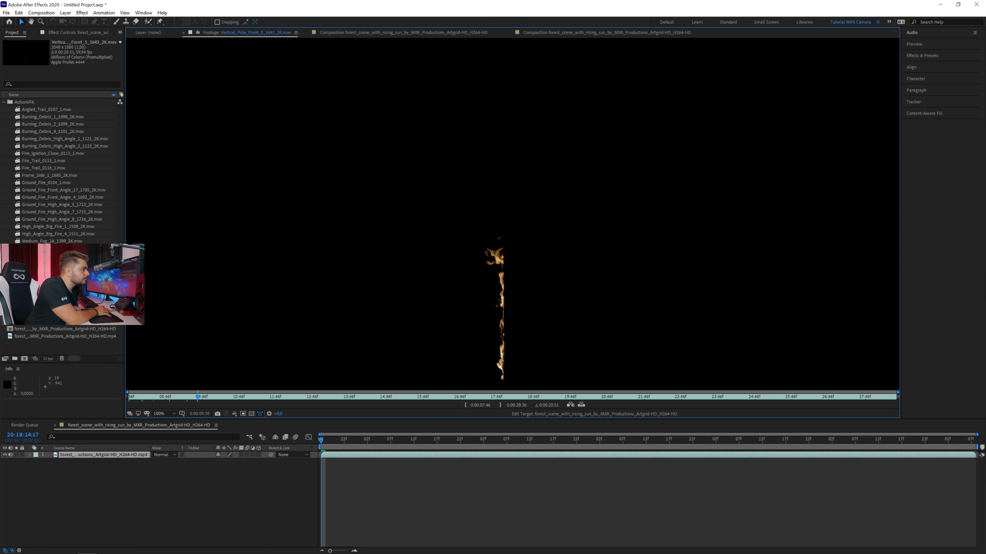
key(Up)
key(Up)
key(Up)
key(Up)
key(Up)
drag(133, 401, 758, 433)
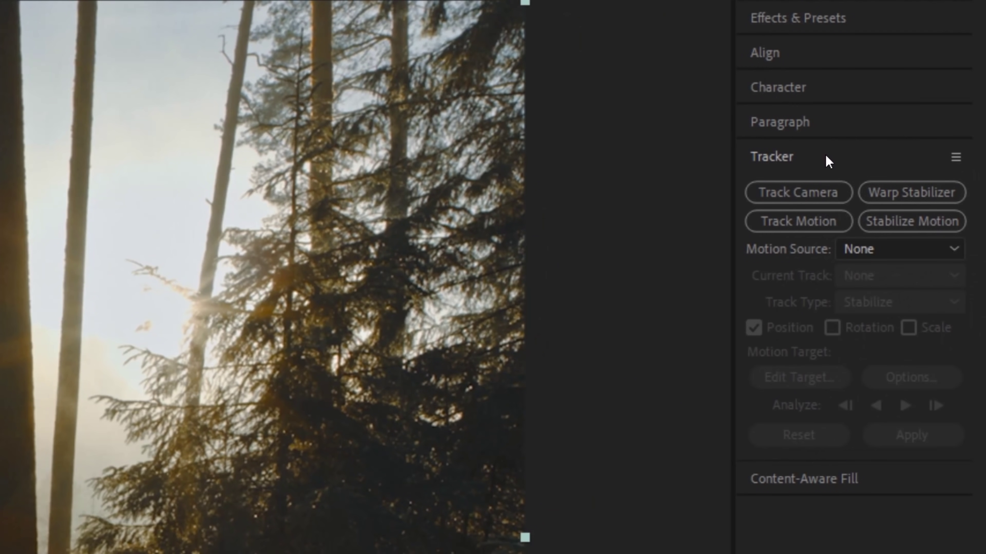
Apply 3D Camera Tracker to the forest footage and hide its track points
click(922, 115)
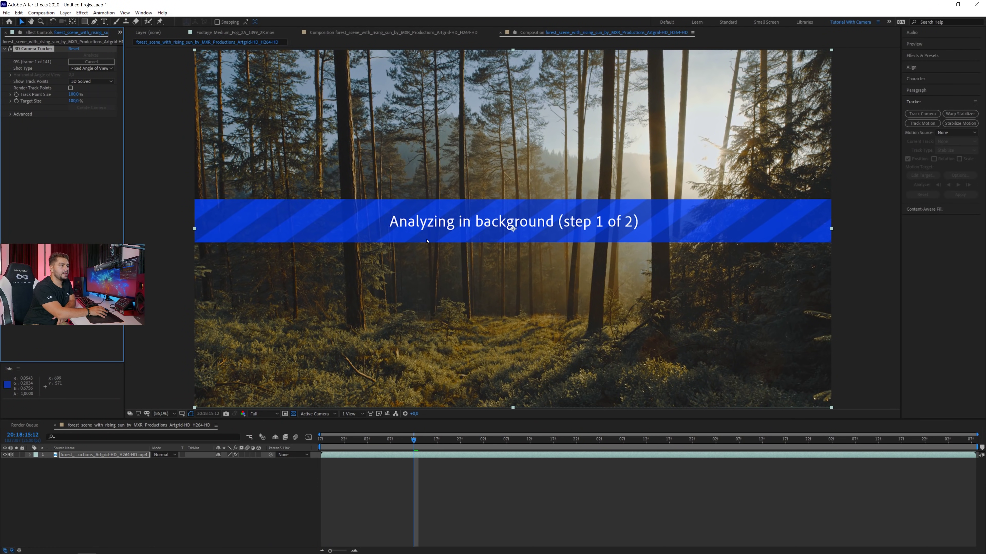
click(10, 114)
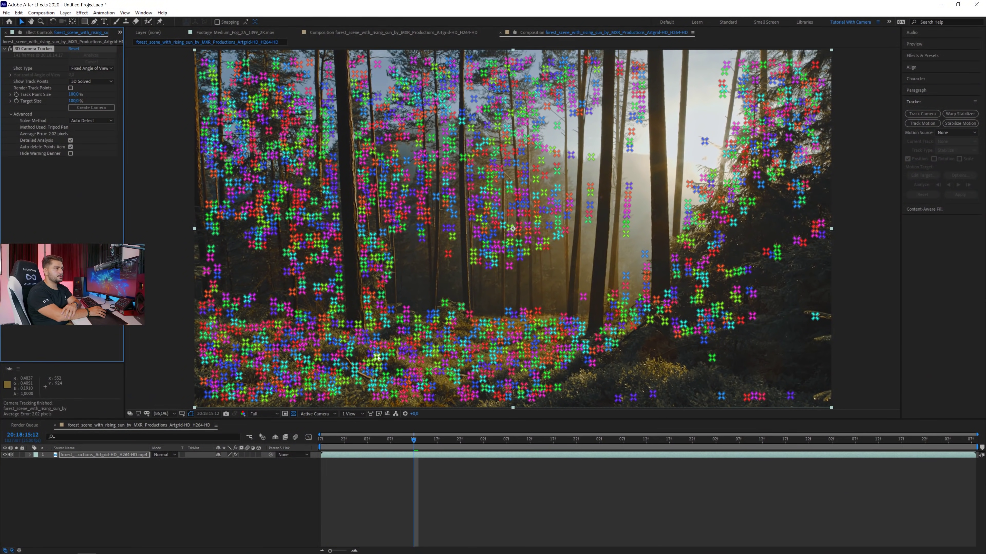
click(367, 455)
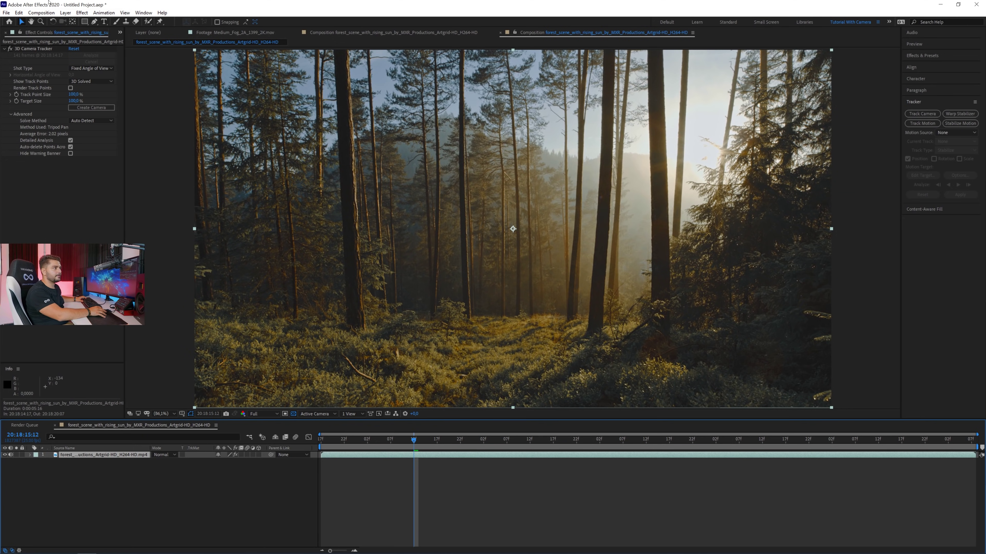
Duplicate the forest layer and delete the 3D Camera Tracker effect from the top copy
click(19, 13)
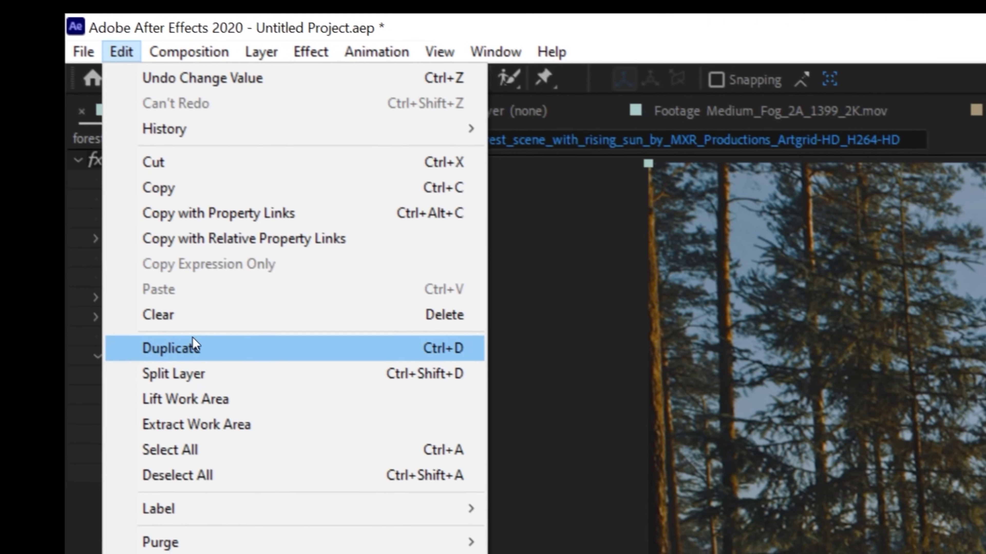
click(42, 111)
click(40, 50)
key(Delete)
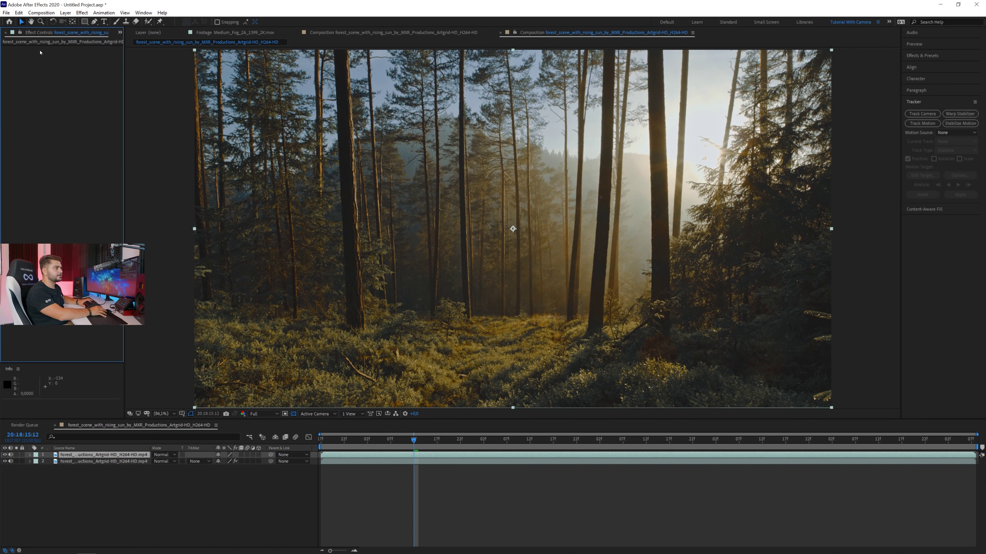
Play back the composition to preview the duplicated forest layers
key(space)
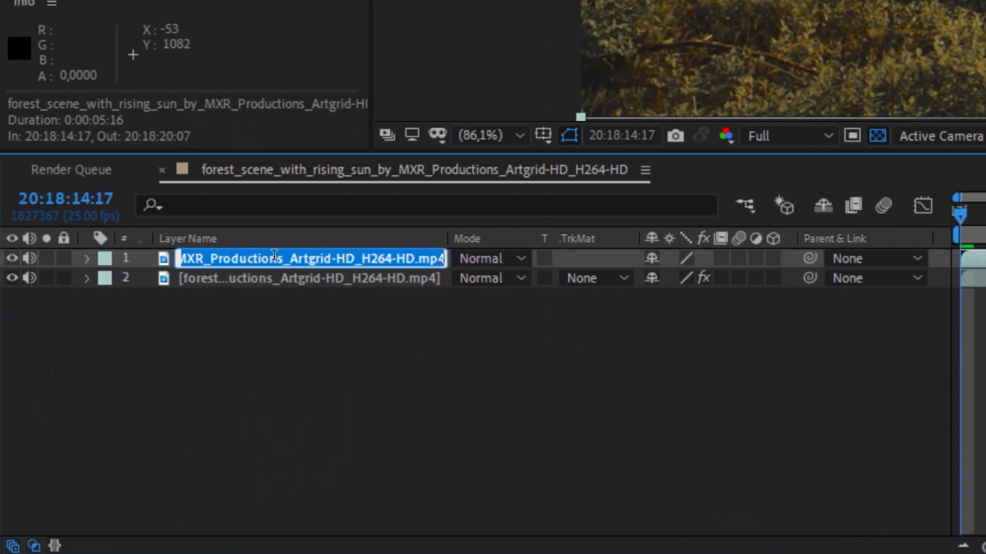
Name the top layer 'Trees', apply Mocha AE from the effect search, and launch Mocha
text(T)
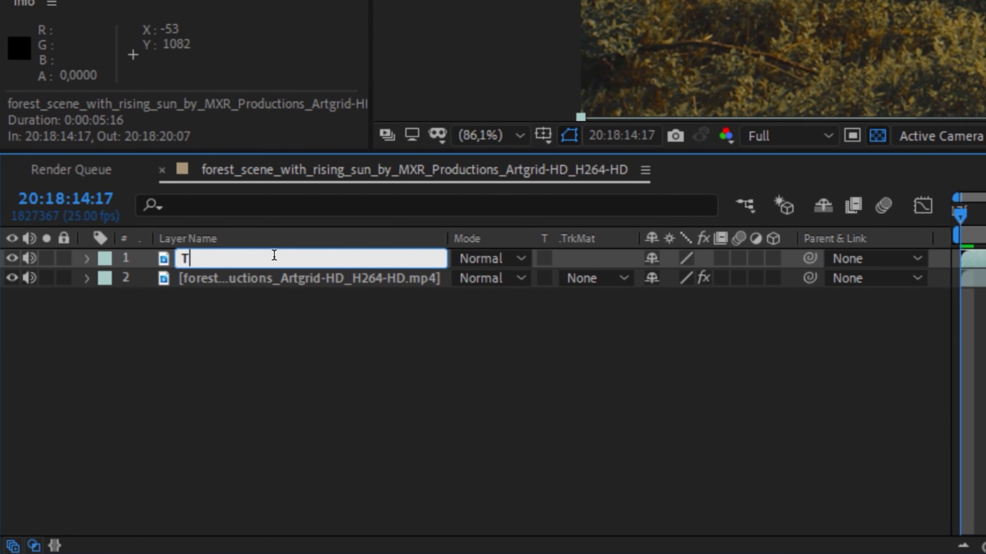
text(rees)
key(Return)
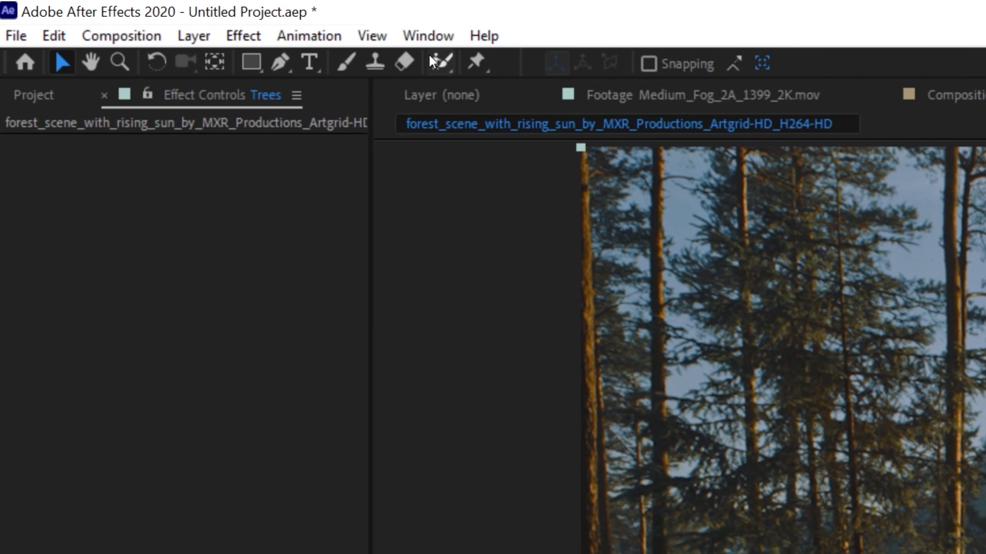
key(ctrl+space)
text(mocha)
key(Down)
key(Return)
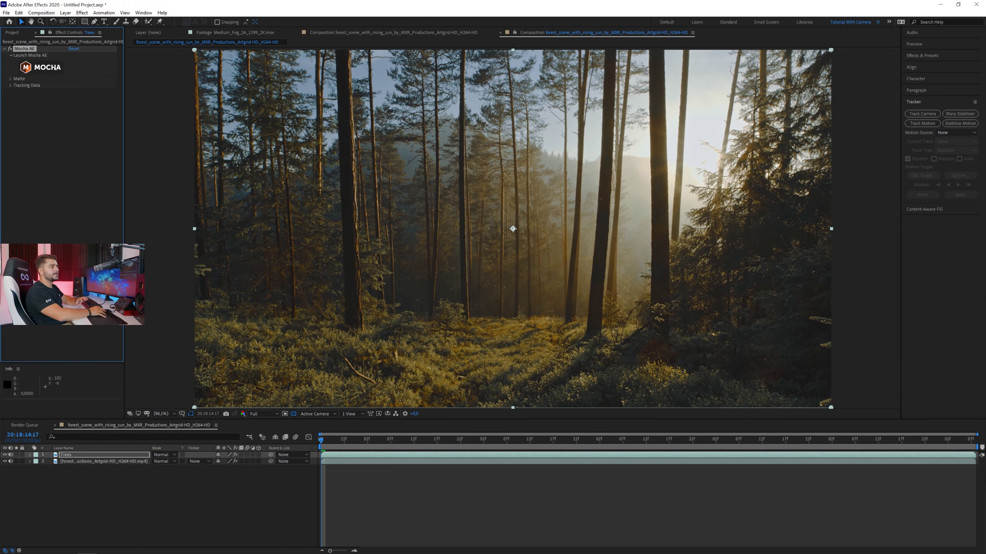
click(38, 69)
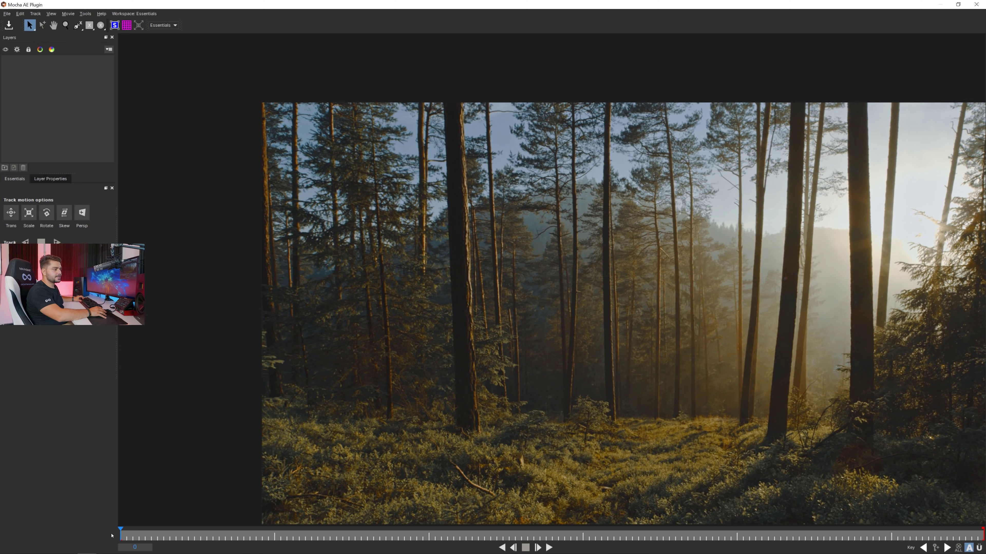
Draw a closed X-Spline outline around a tree trunk and adjust its top-left point
key(x)
drag(468, 319, 367, 295)
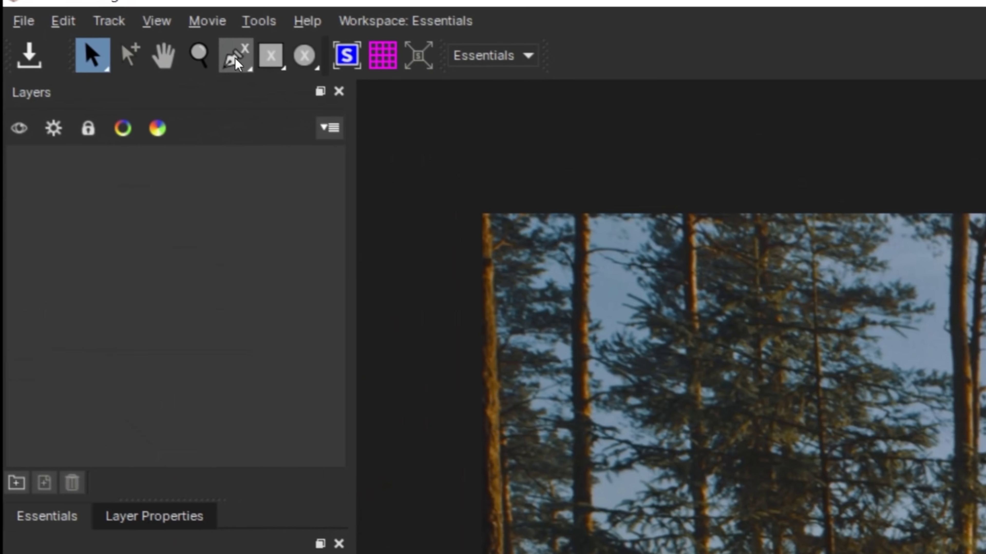
click(66, 25)
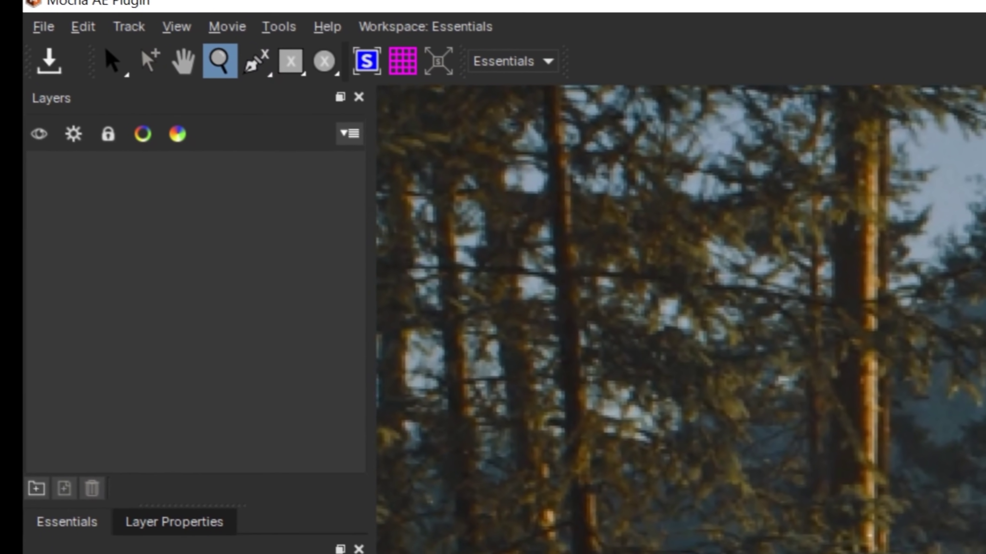
key(x)
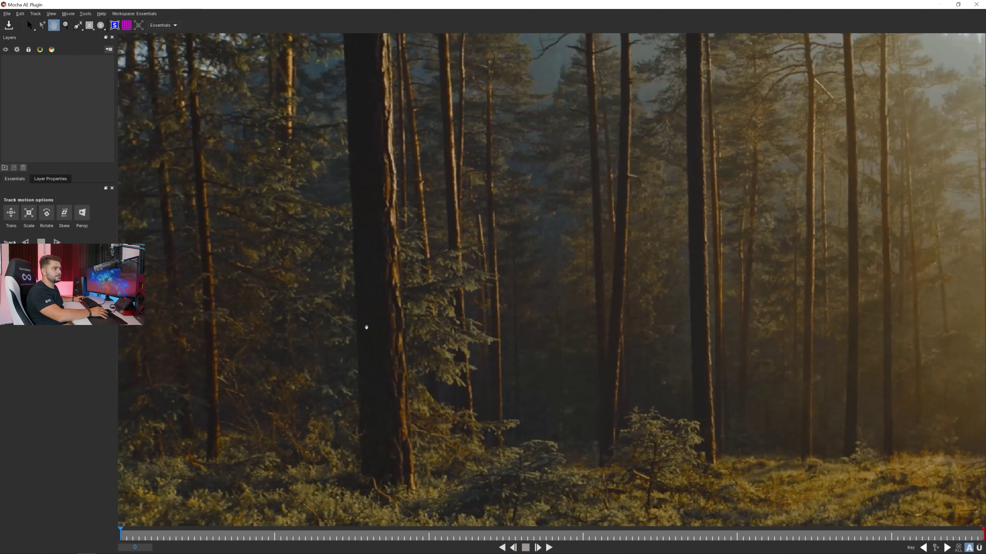
drag(365, 328, 381, 222)
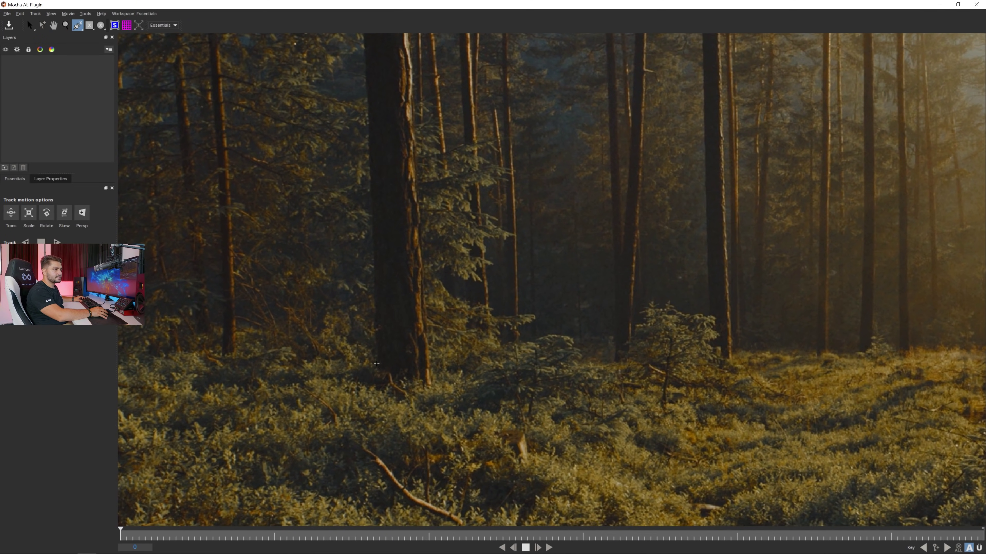
click(378, 369)
click(369, 152)
key(x)
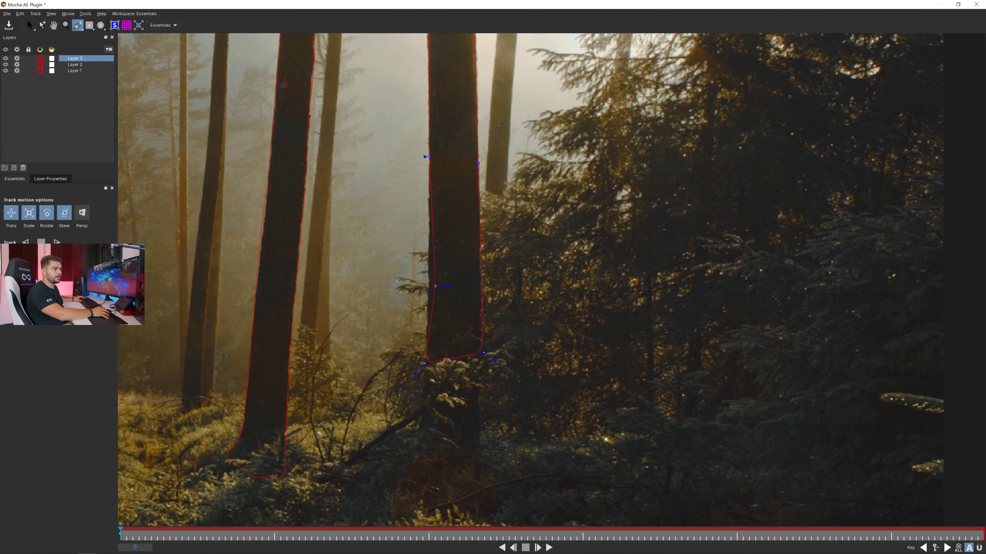
right_click(410, 279)
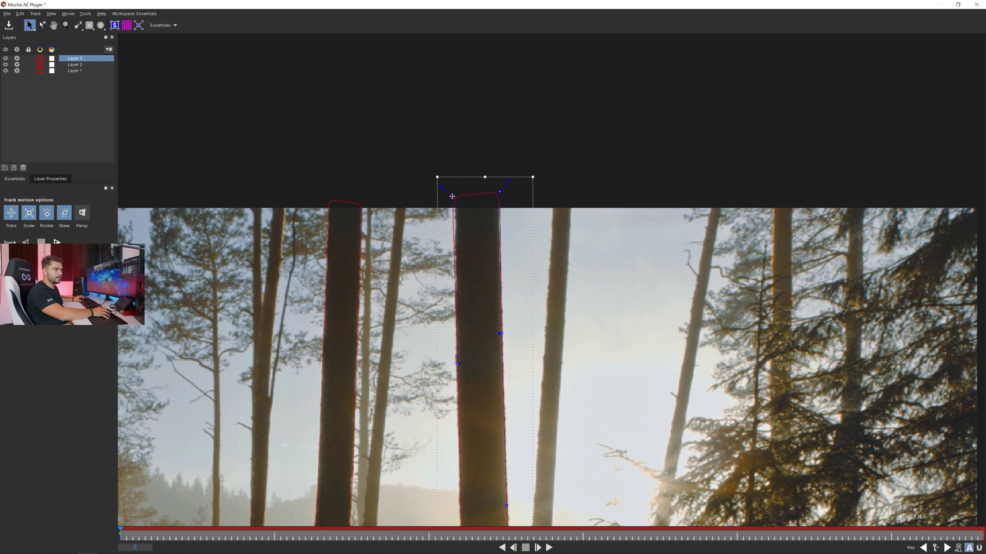
drag(452, 197, 456, 195)
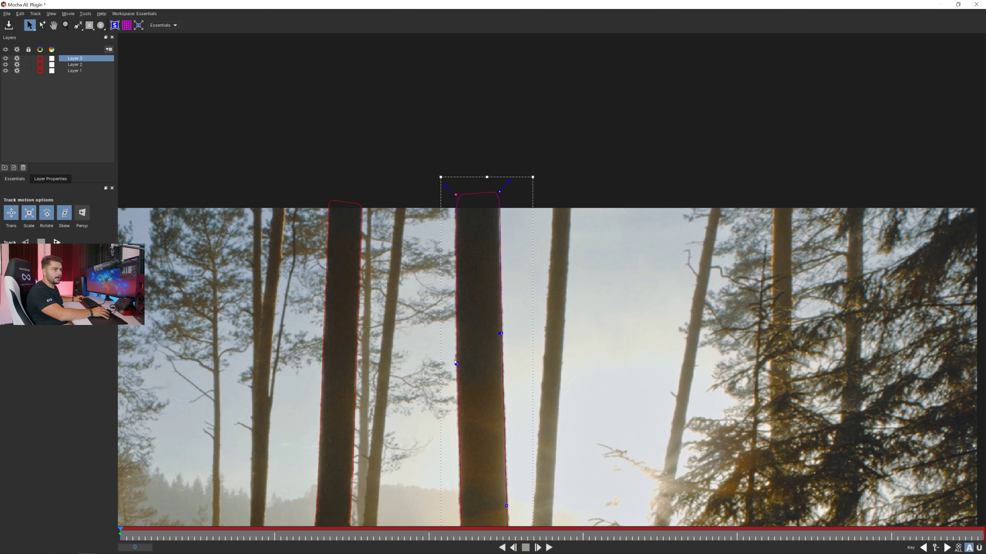
Select the Layer 2 trunk outline and zoom out to see the whole frame
key(x)
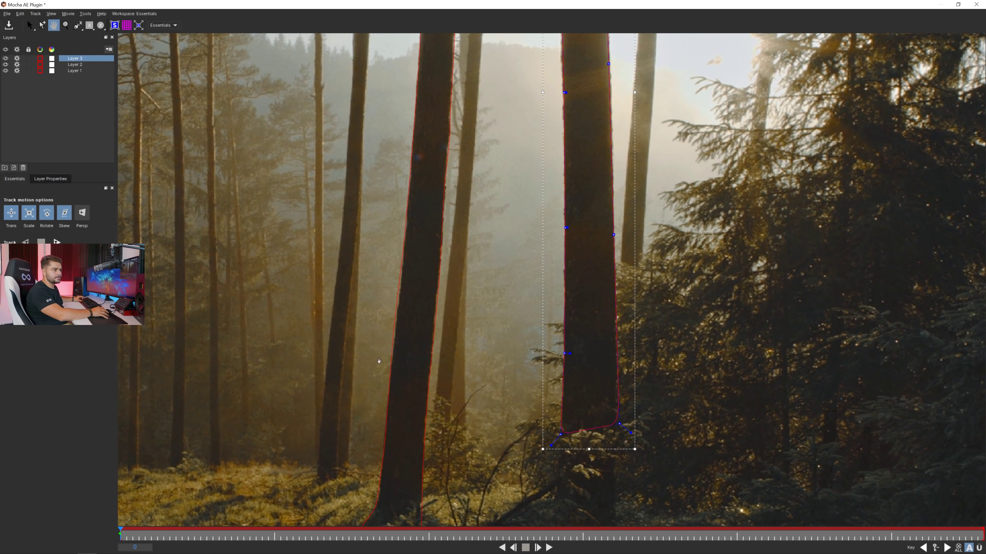
key(s)
click(390, 340)
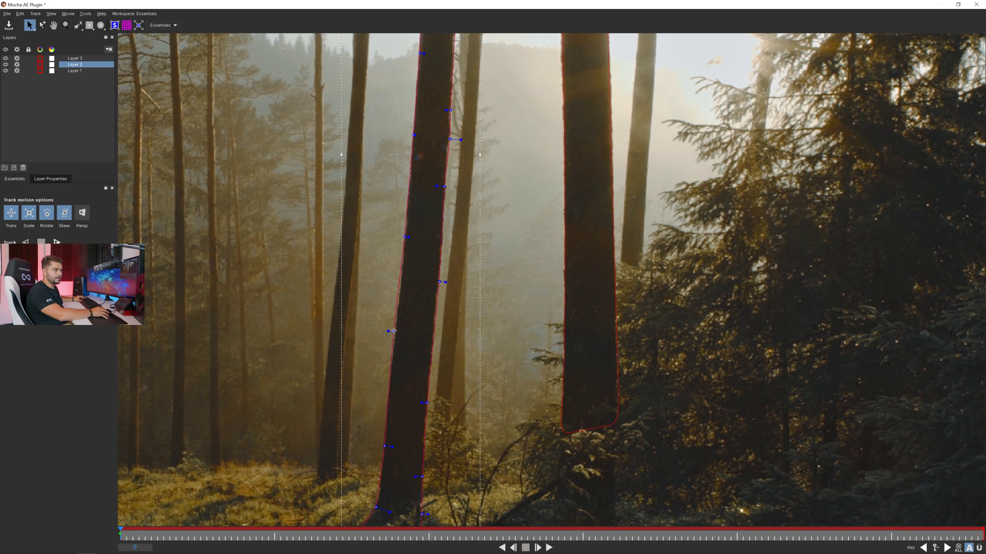
key(x)
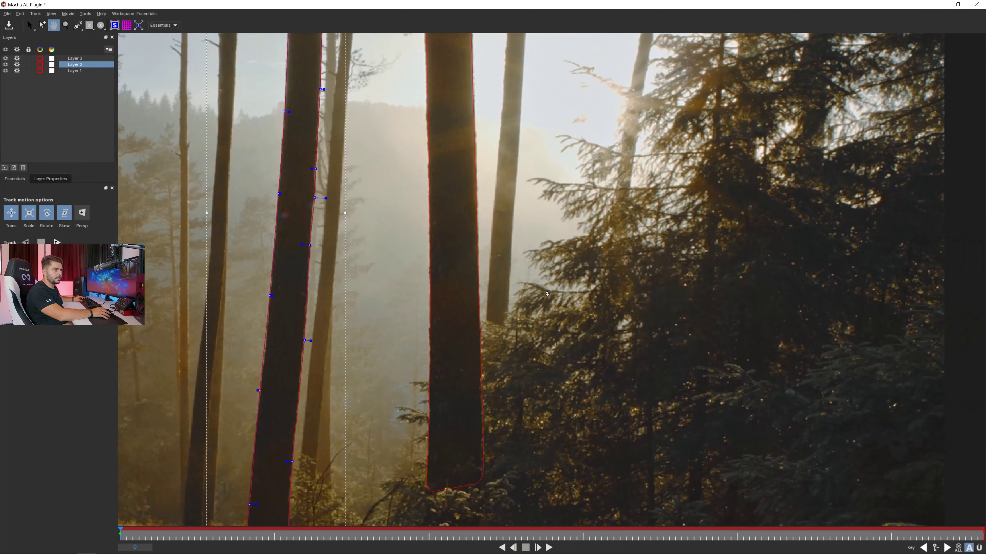
key(z)
drag(445, 200, 477, 300)
key(x)
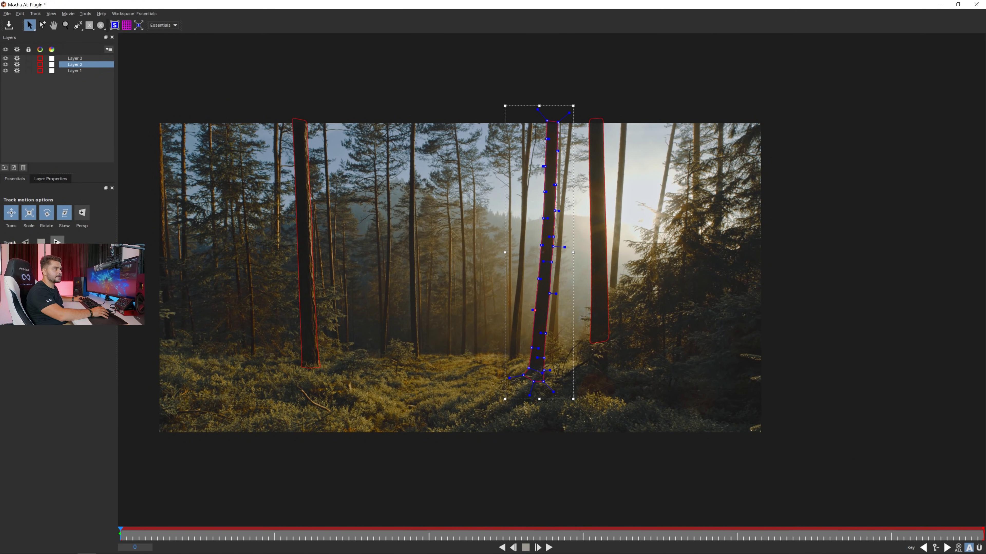
Track the trunk shapes forward through the clip and check the track at frame 12
click(57, 241)
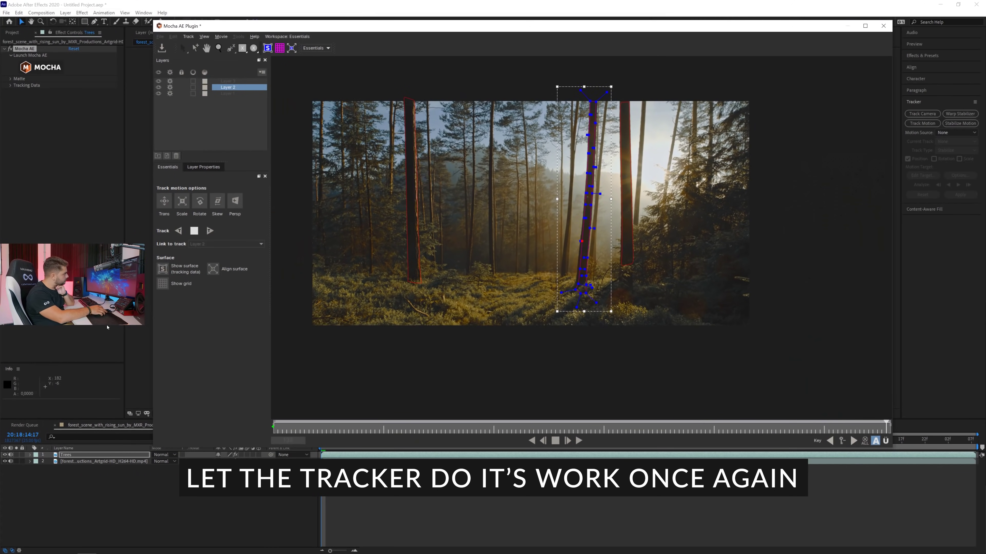
click(326, 427)
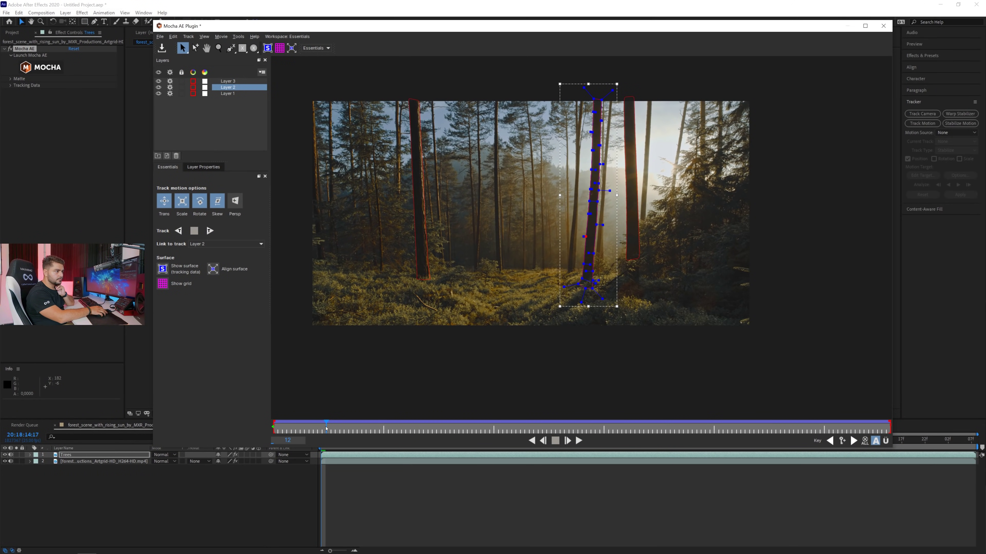
key(z)
drag(616, 241, 649, 52)
At frame 19, nudge a drifting spline point onto the trunk base, then close Mocha
drag(353, 429, 728, 427)
key(x)
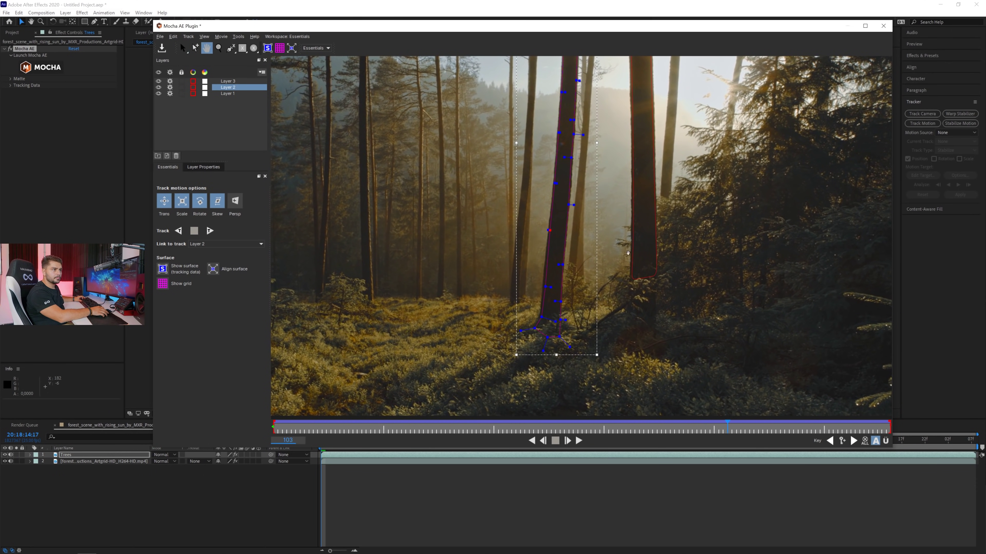
drag(613, 215, 649, 271)
key(z)
drag(580, 367, 639, 132)
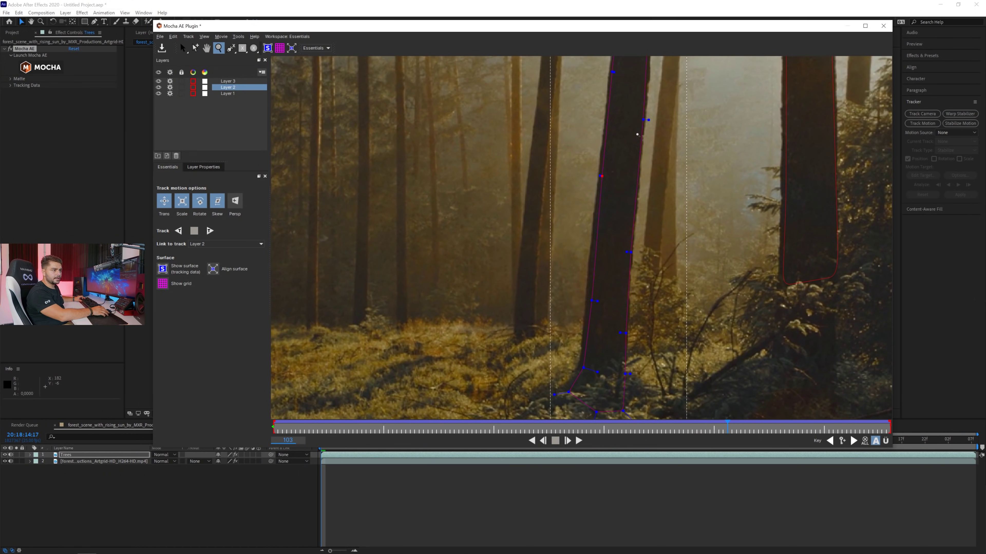
scroll(584, 372, up, 2)
key(s)
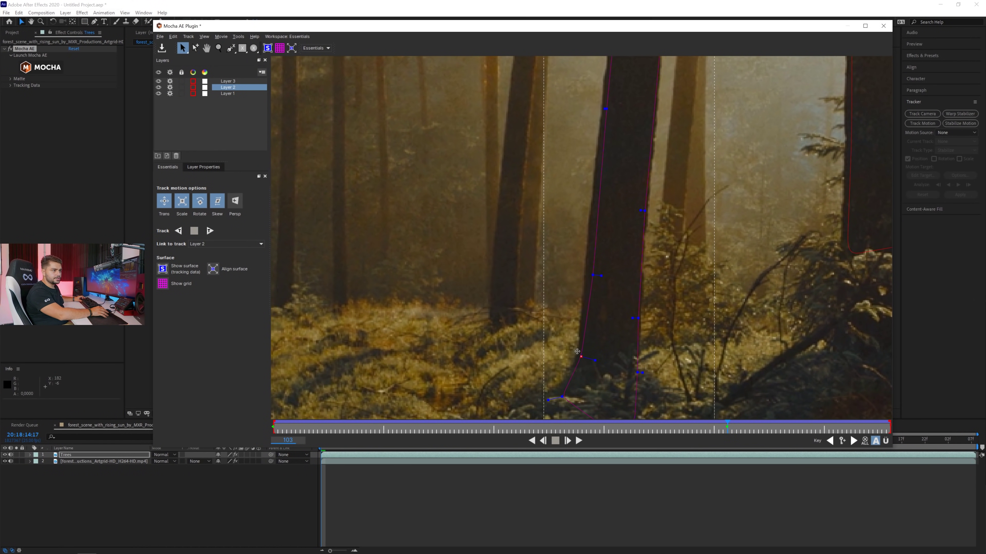
drag(562, 397, 556, 401)
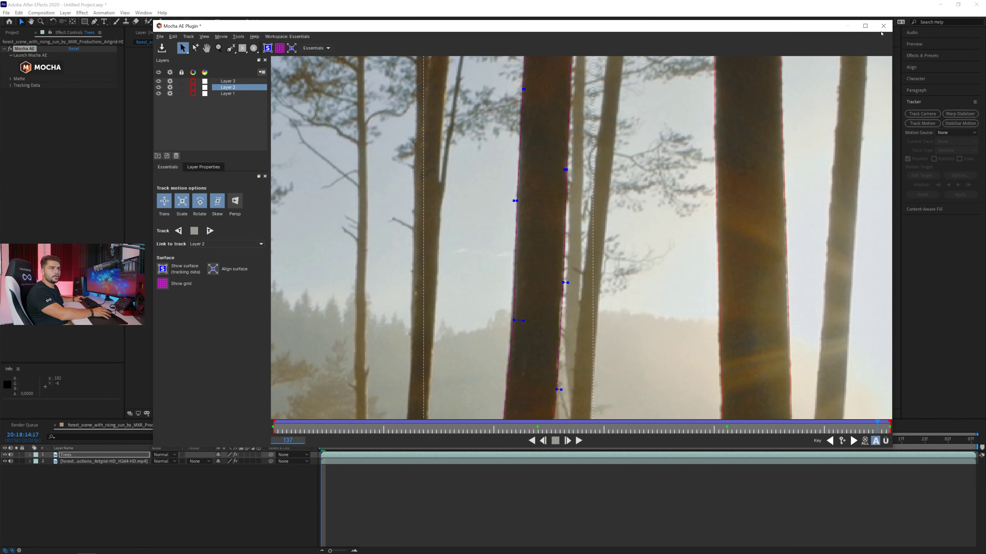
click(883, 26)
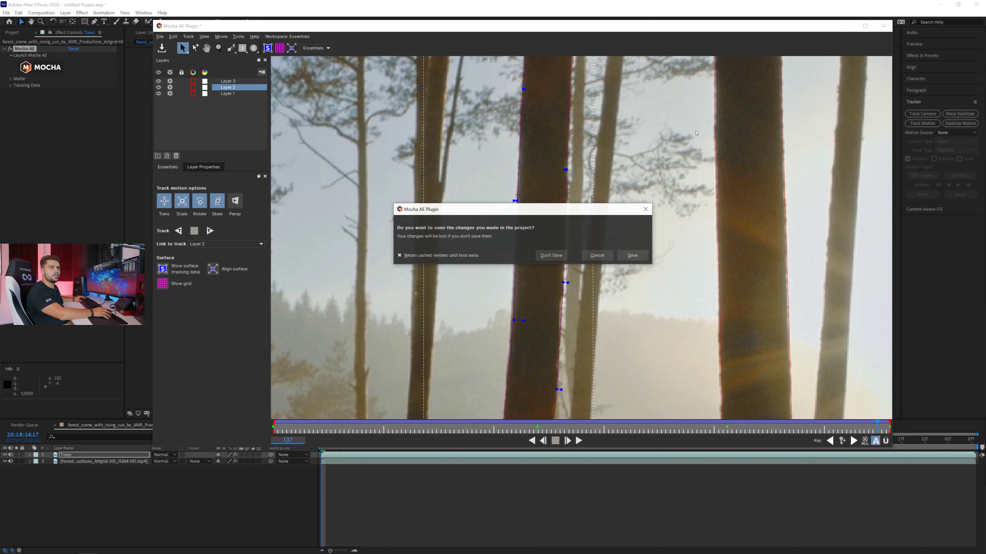
Save the Mocha changes, expand the Matte settings, and solo Trees to show its three trunk masks
click(634, 257)
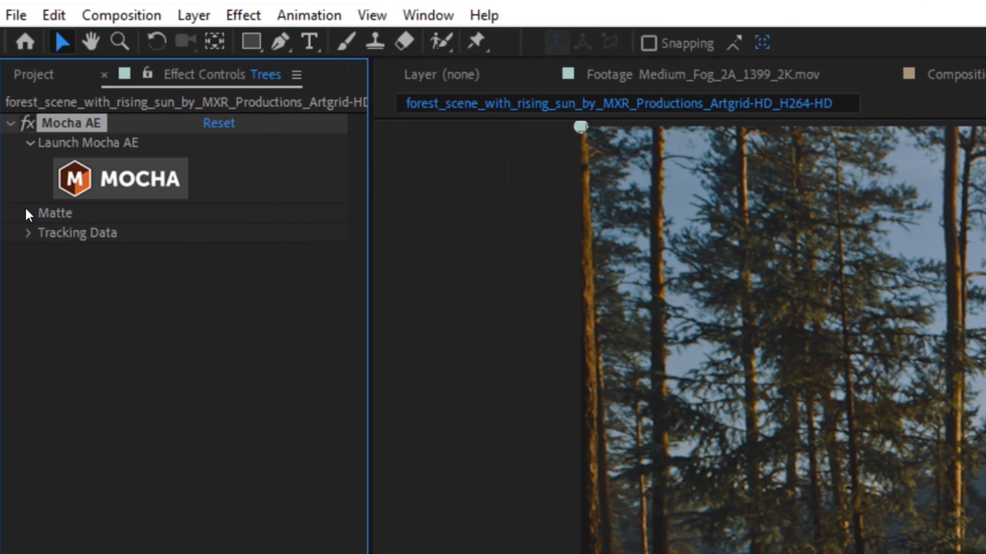
click(11, 78)
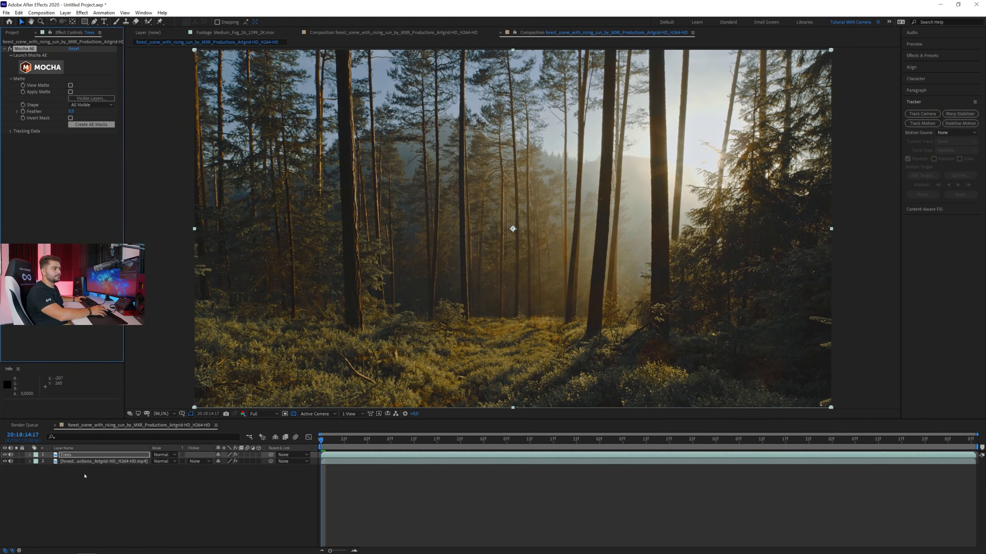
click(17, 455)
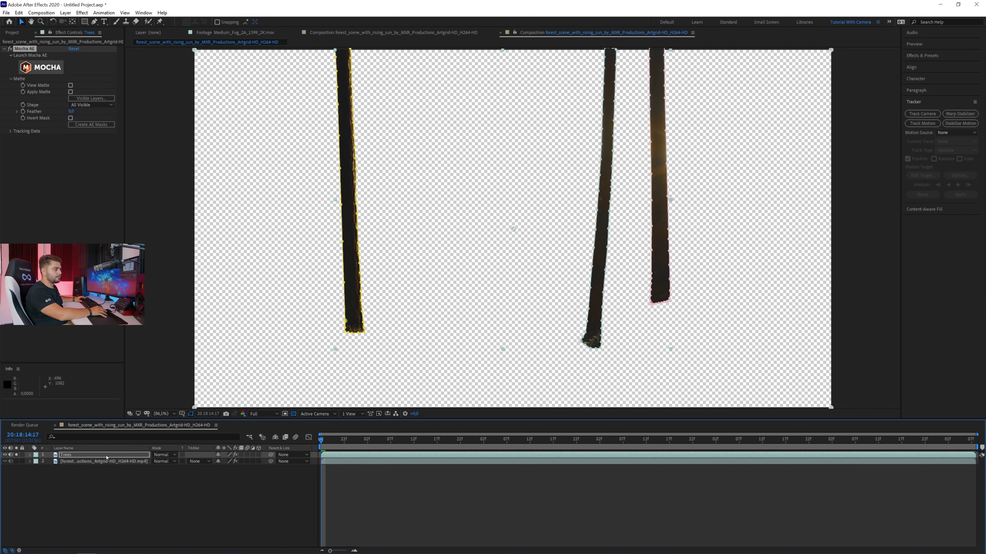
key(f)
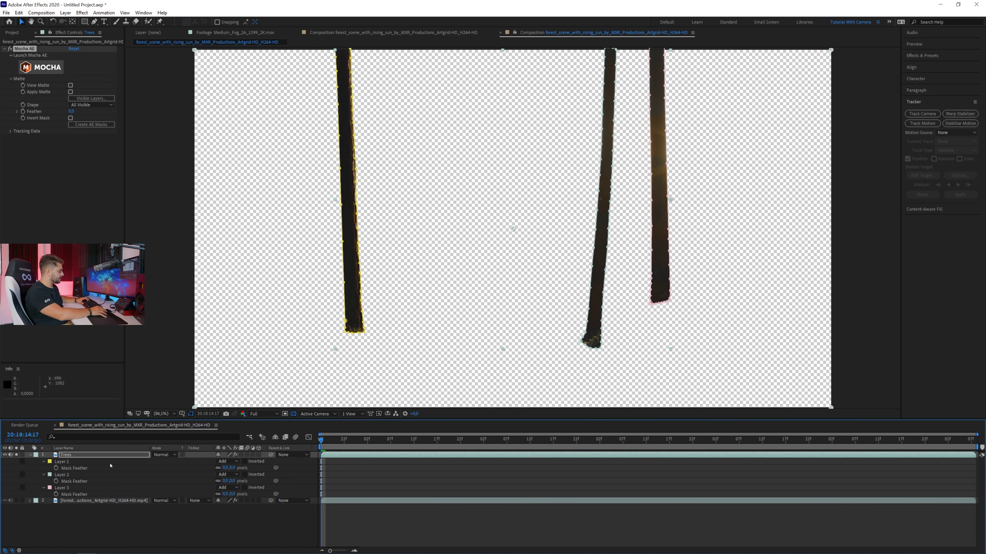
Select the three Mocha tree masks and set their Mask Feather to 3 px, Expansion 0
key(m)
key(m)
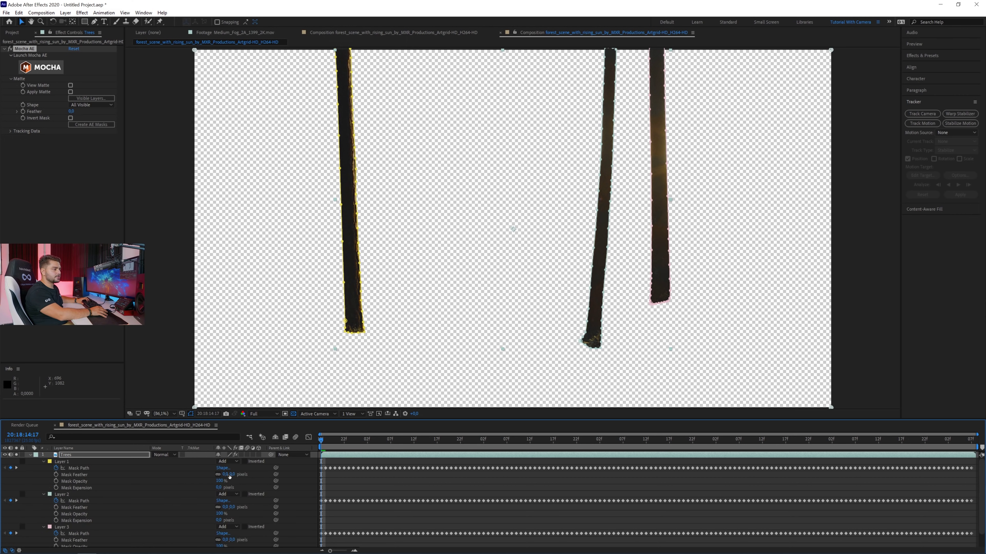
click(75, 462)
scroll(74, 463, down, 1)
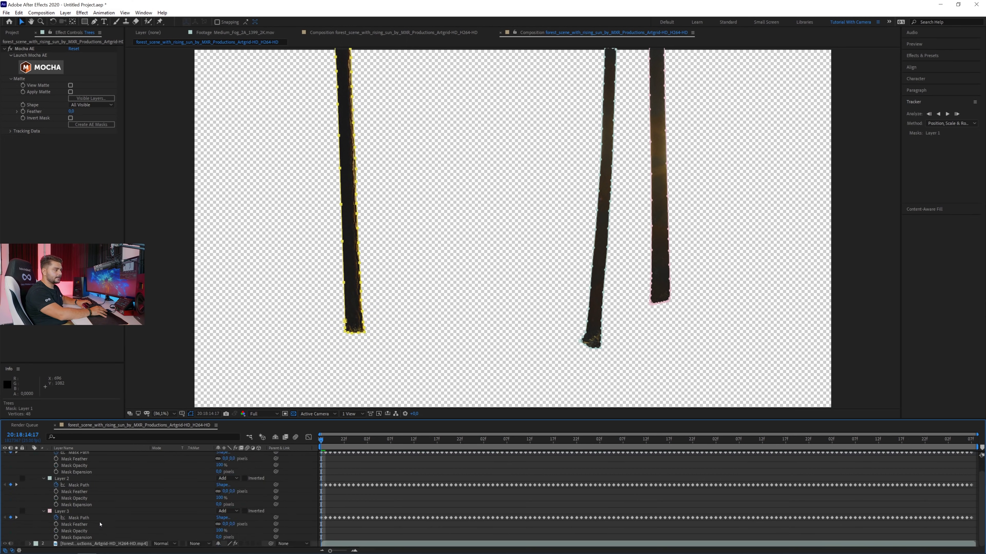
shift+click(62, 511)
key(period)
key(period)
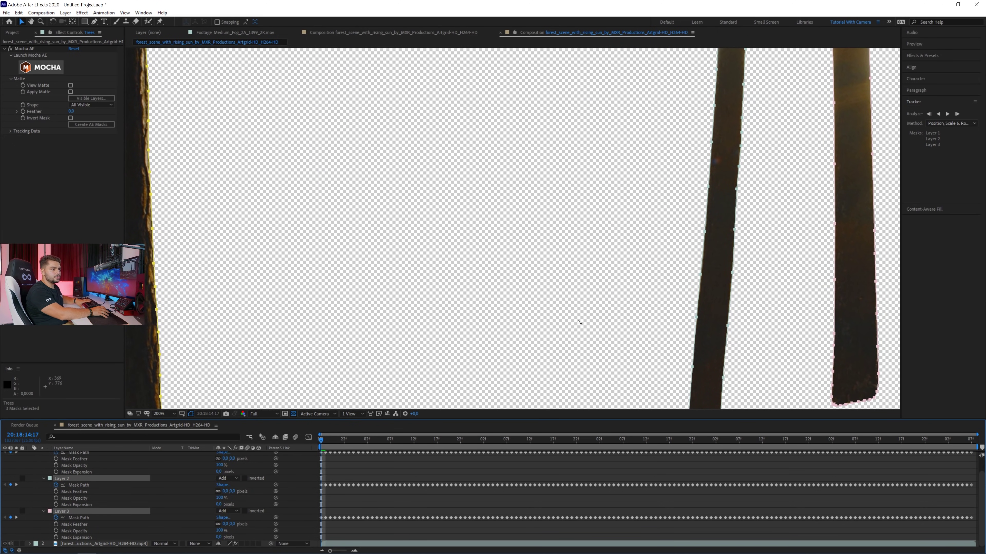
drag(592, 307, 341, 326)
scroll(489, 322, up, 1)
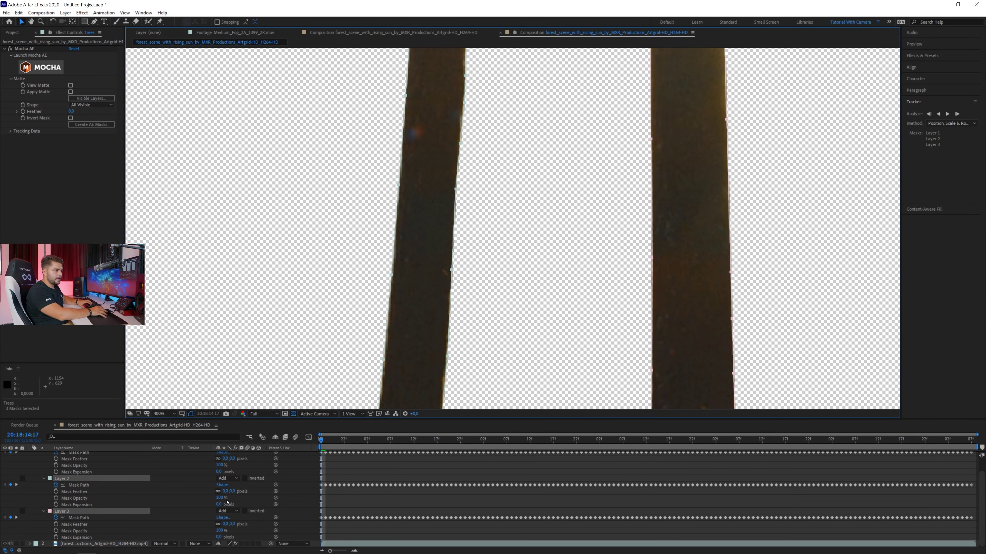
drag(230, 493, 232, 492)
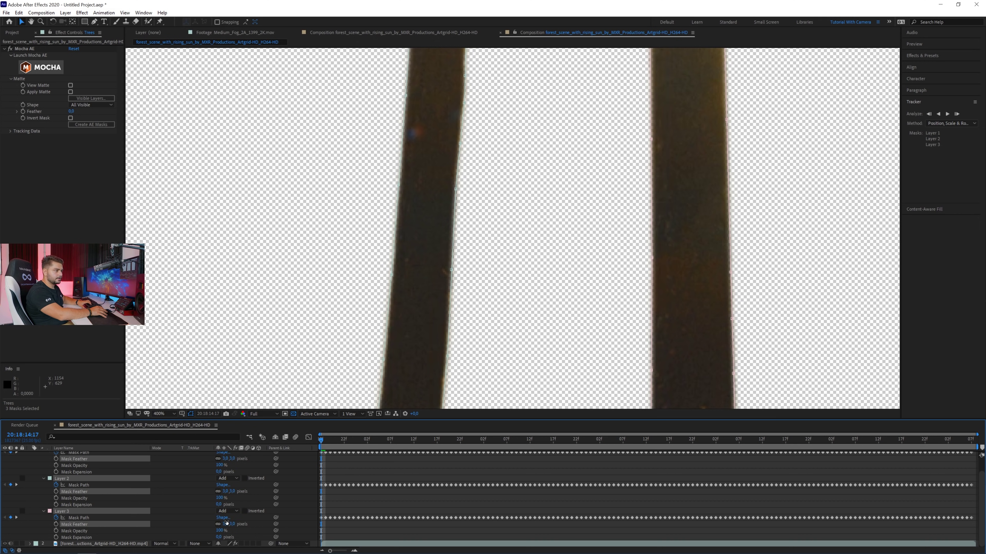
drag(219, 537, 219, 537)
Collapse the Trees layer, turn off its Solo, and zoom out to the full frame
scroll(180, 508, up, 1)
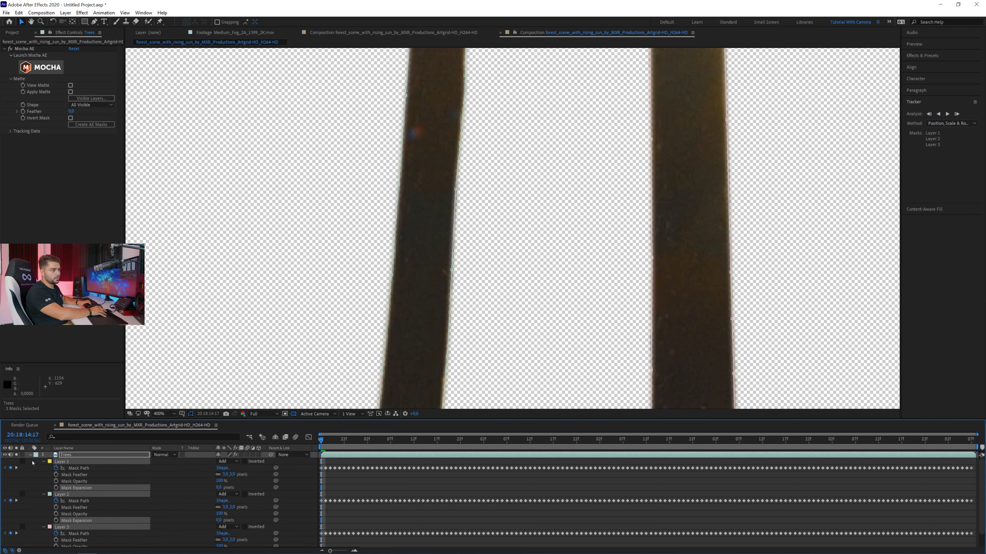
click(31, 456)
scroll(358, 343, down, 3)
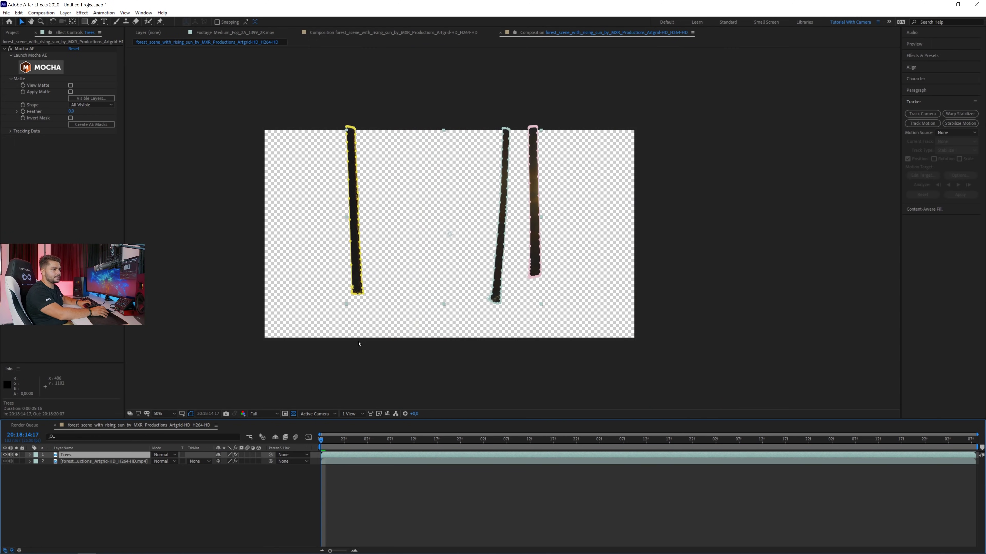
scroll(359, 344, up, 1)
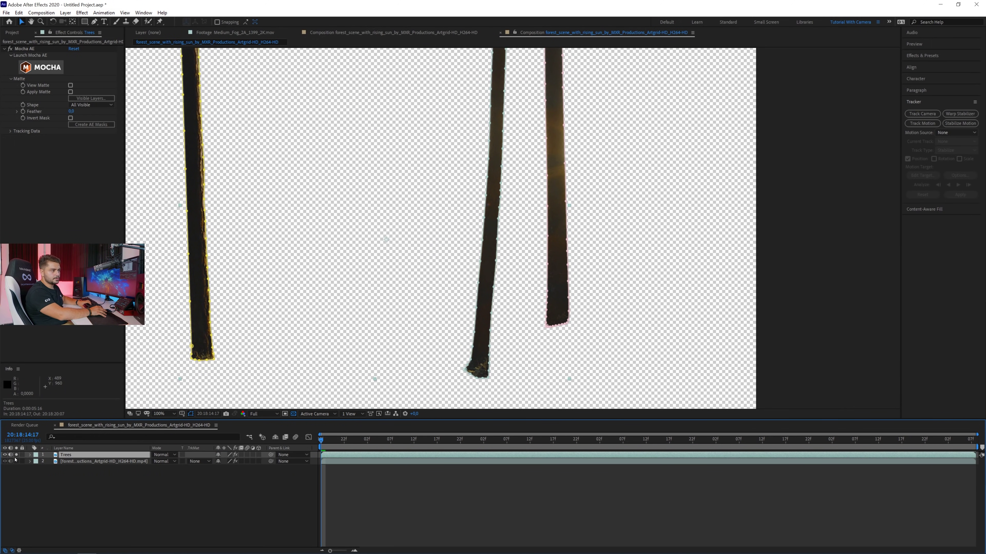
click(16, 455)
key(comma)
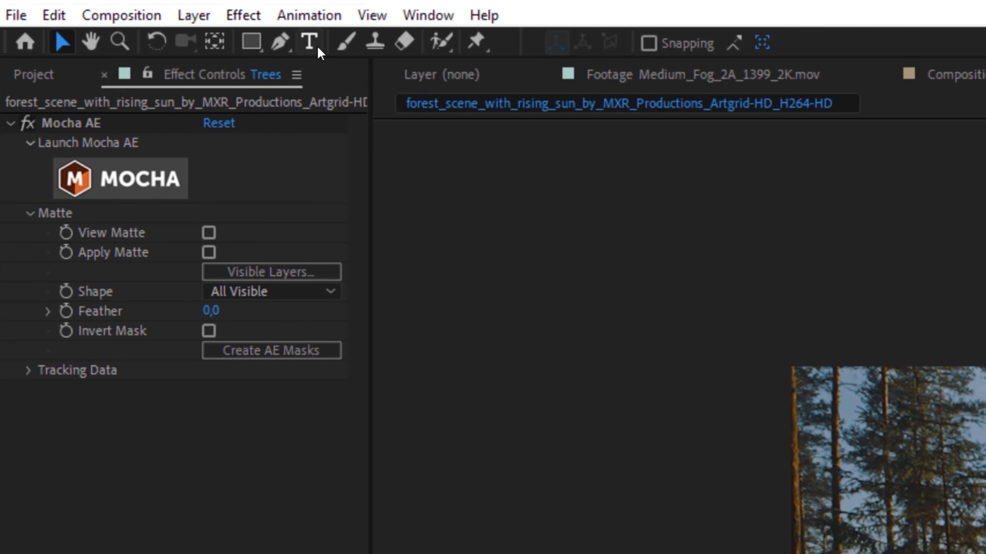
Draw Mask 1 on the Trees layer with the Pen tool along the forest floor
click(94, 21)
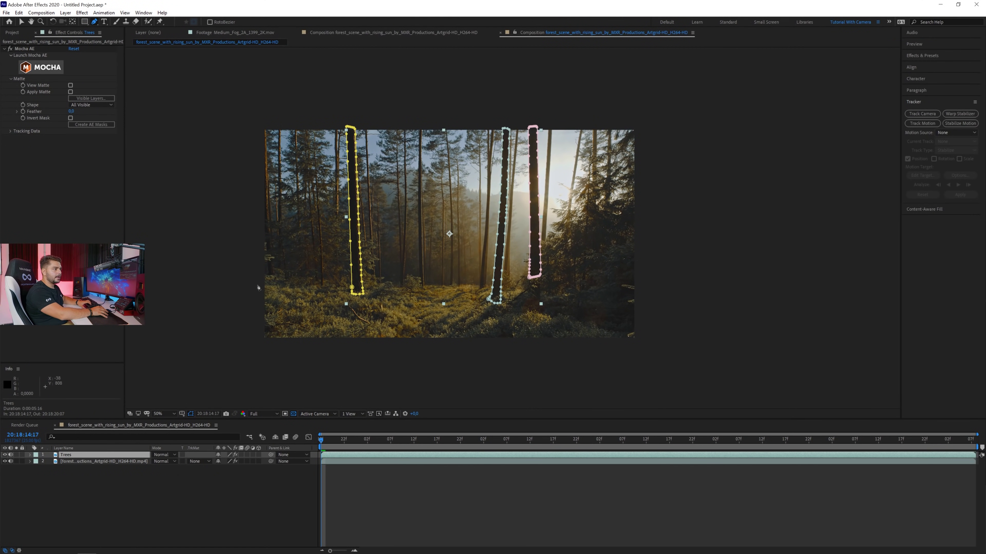
click(257, 285)
click(336, 294)
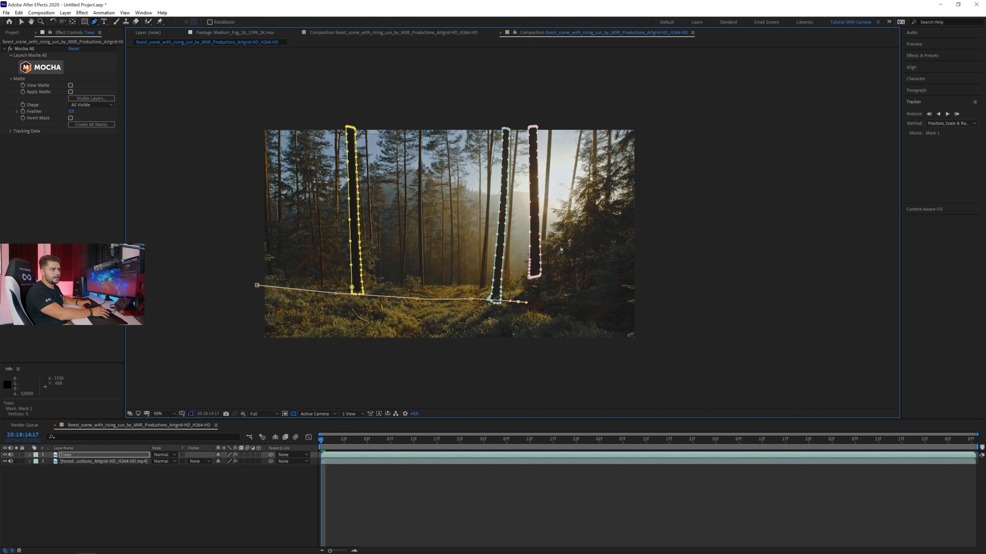
click(657, 331)
click(584, 371)
click(242, 362)
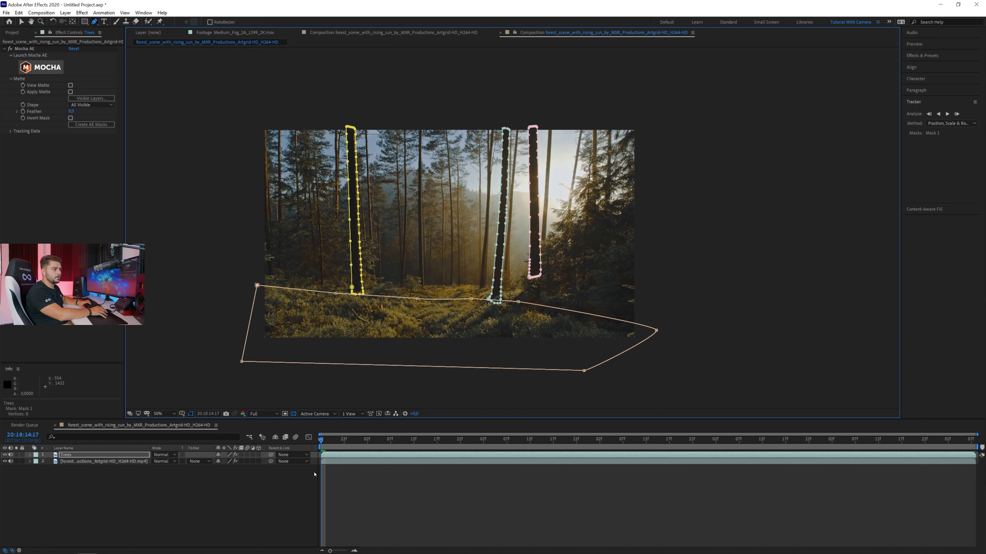
Keyframe Mask 1's path and realign it with the forest floor at the shot's end
key(m)
click(56, 508)
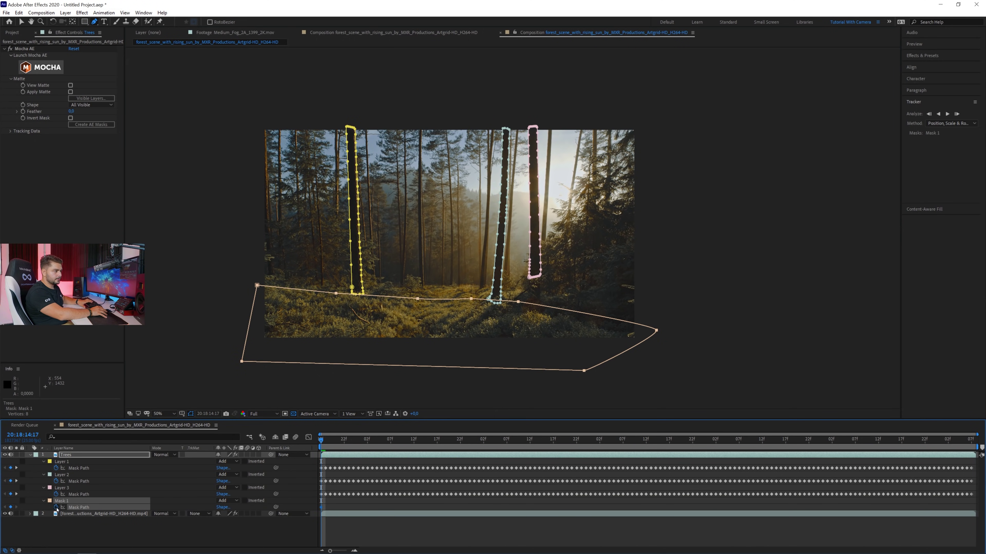
drag(321, 441, 973, 440)
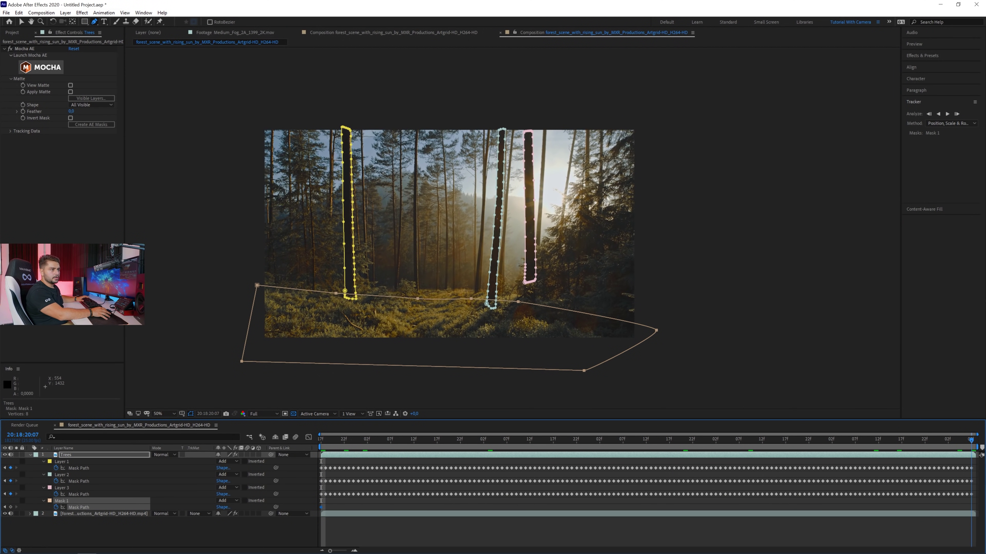
key(v)
drag(656, 331, 713, 304)
double_click(658, 329)
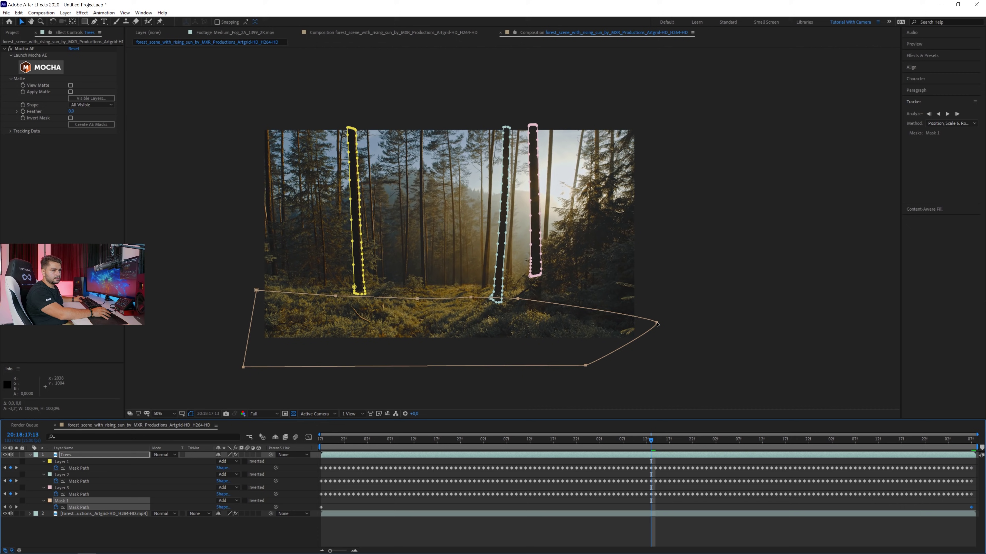
drag(656, 323, 661, 317)
Tilt the ground mask mid-shot to follow the ground, then review it back to frame one
click(479, 440)
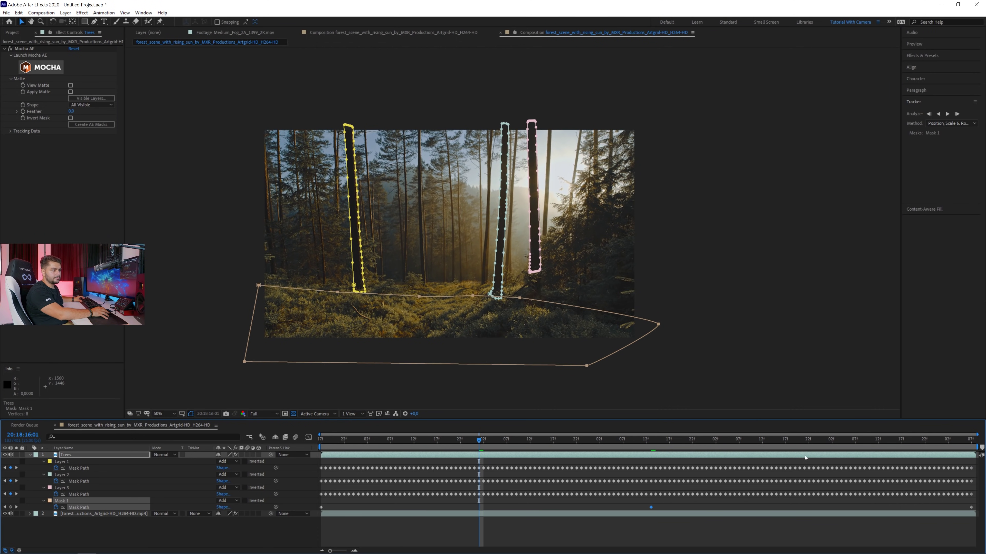
double_click(631, 337)
drag(698, 321, 699, 311)
drag(638, 330, 634, 329)
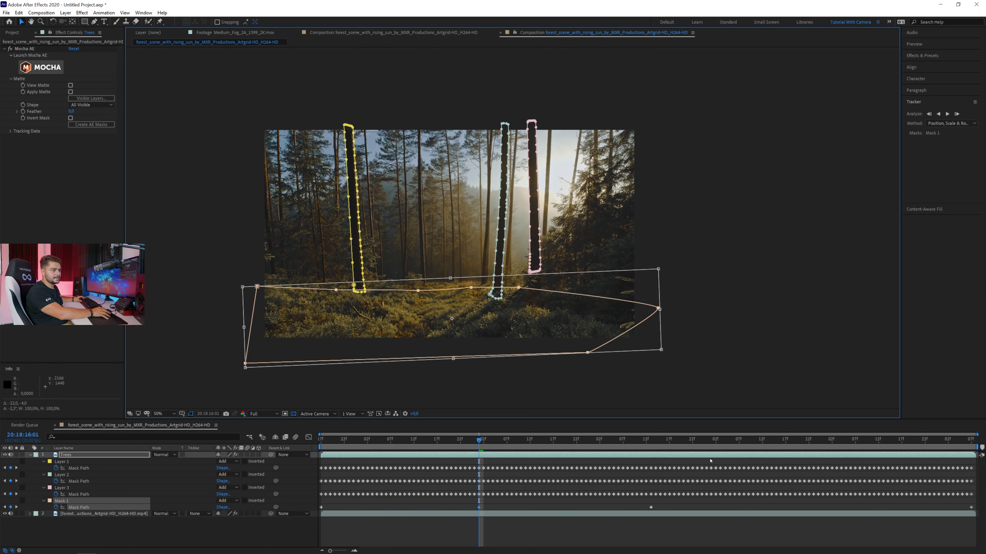
click(814, 440)
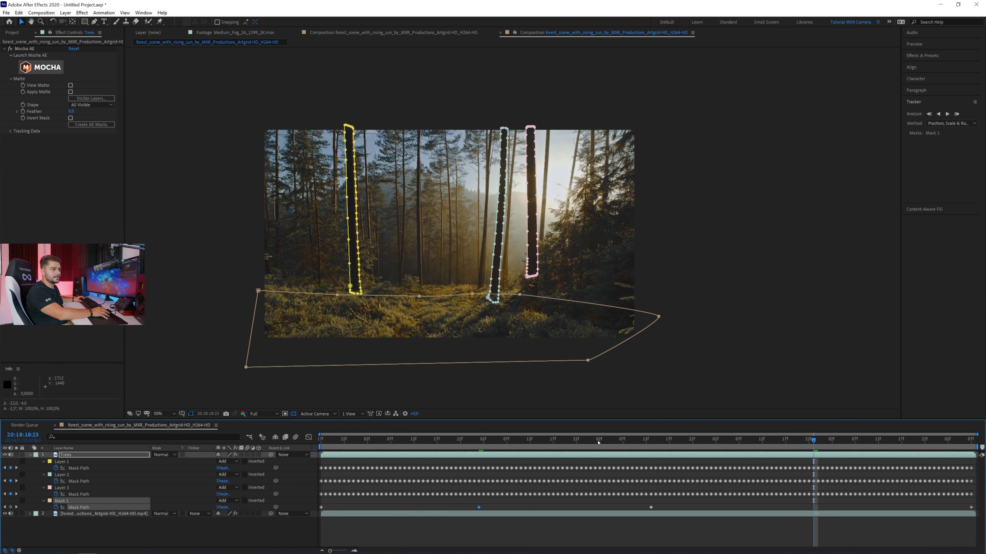
key(Home)
Draw a closed Mask 2 outlining the bushes on the right
click(94, 22)
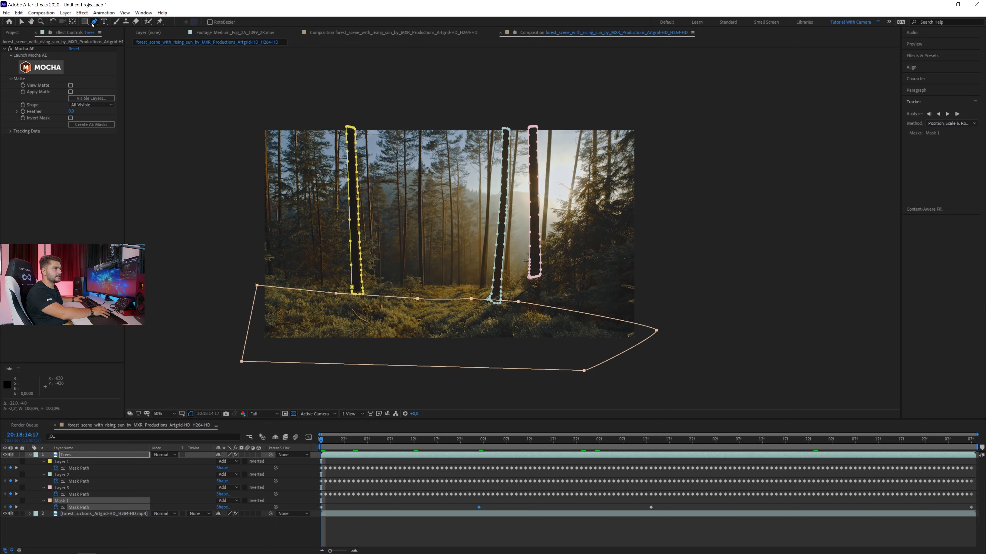
click(507, 313)
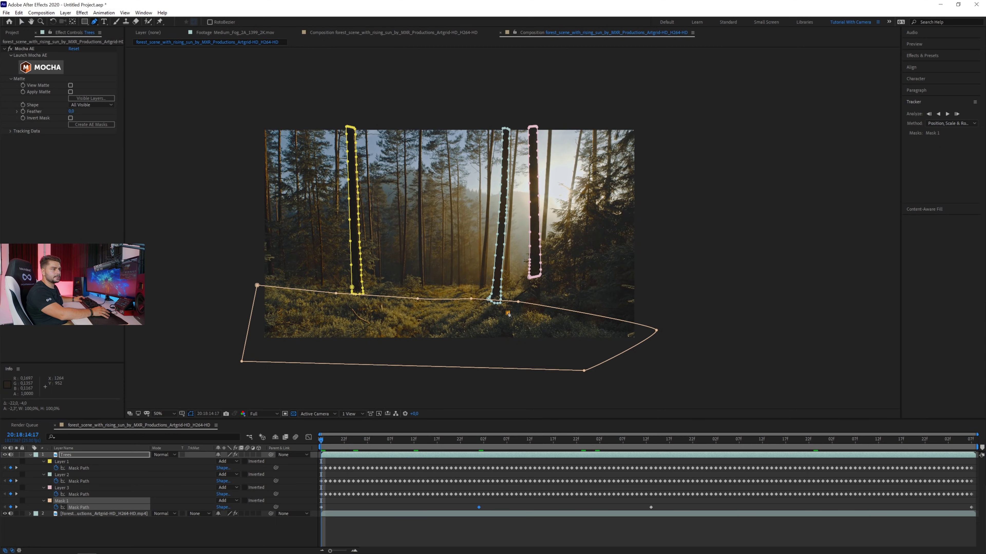
click(656, 195)
click(665, 315)
click(520, 321)
click(508, 313)
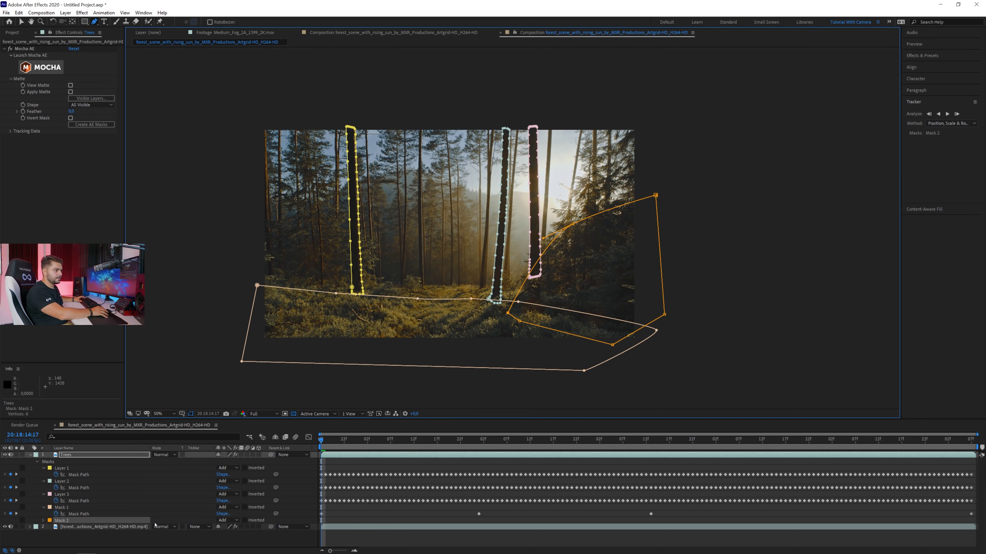
Solo Trees, feather the bush mask to 209 and lower its bottom point
click(139, 521)
click(16, 455)
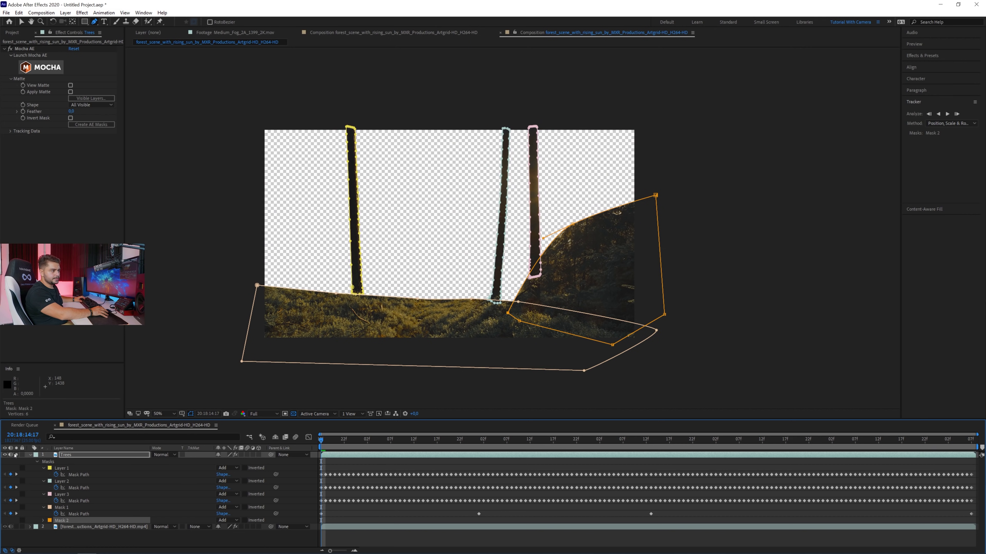
key(f)
drag(233, 521, 313, 520)
key(v)
drag(613, 344, 644, 414)
click(689, 361)
scroll(689, 363, up, 1)
scroll(689, 362, down, 1)
Feather the ground mask to 39, raise it about 10 pixels, and unsolo Trees
drag(225, 508, 241, 508)
click(103, 465)
click(62, 501)
drag(337, 294, 335, 289)
click(31, 455)
click(78, 501)
scroll(427, 342, up, 1)
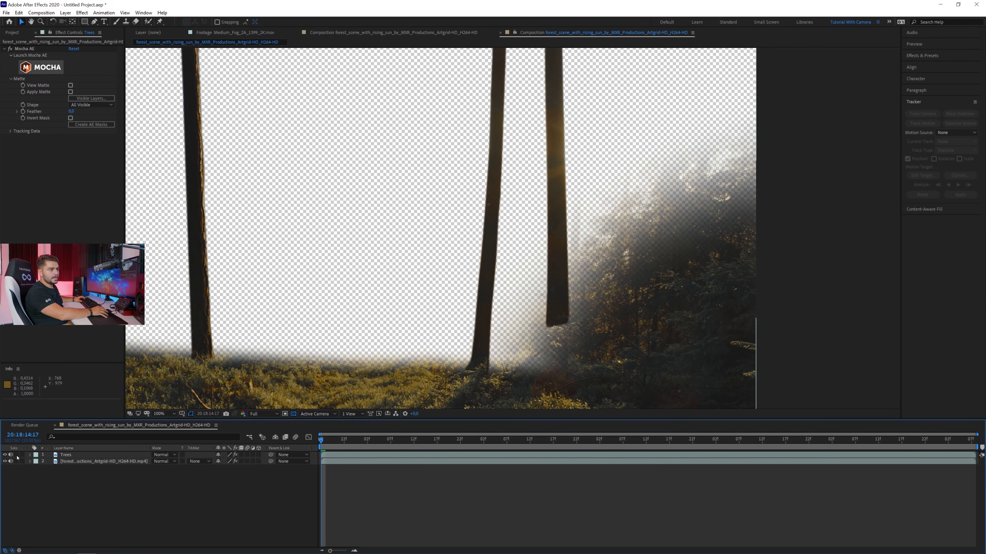
click(17, 455)
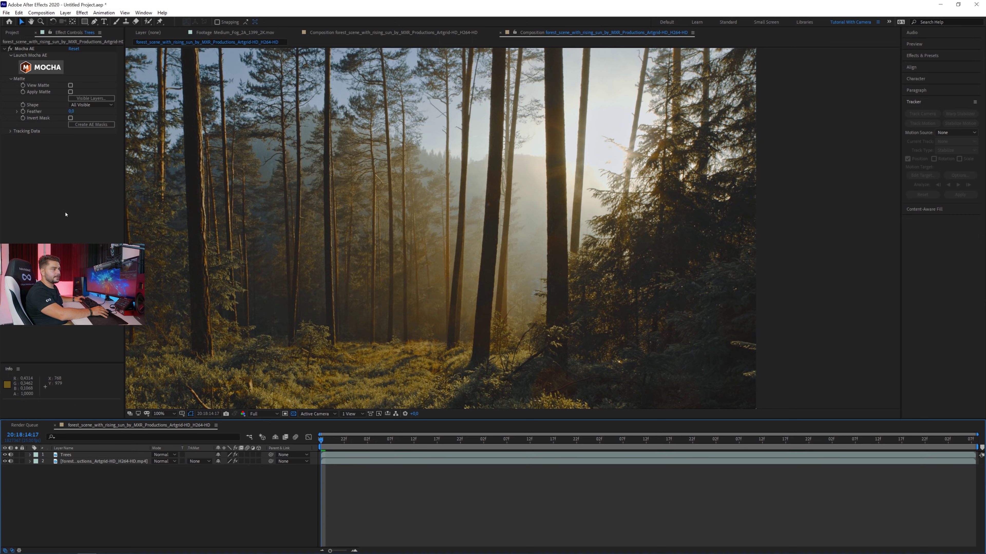
Add Medium_Fog_2A_1399_2K.mov from the ActionVFX folder beneath the Trees layer
click(14, 32)
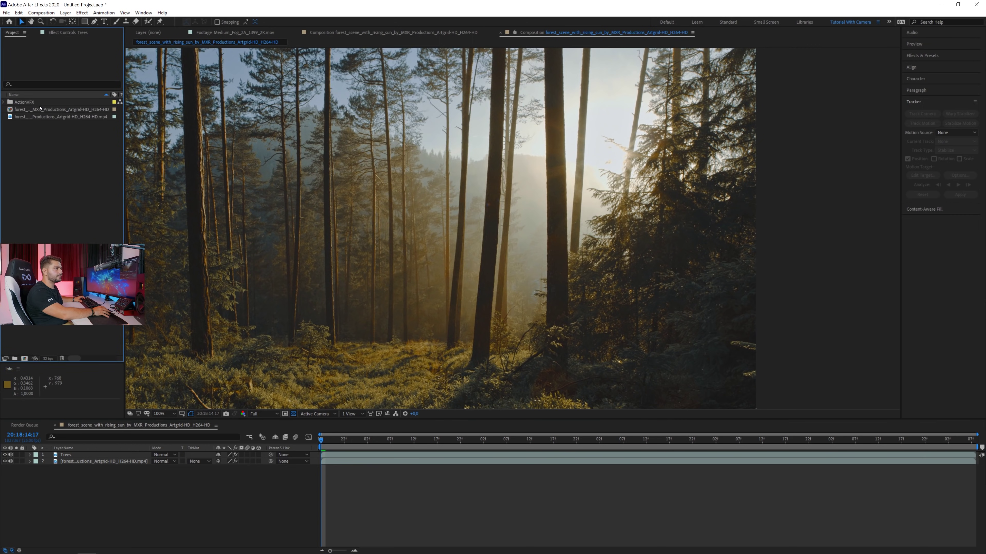
click(4, 102)
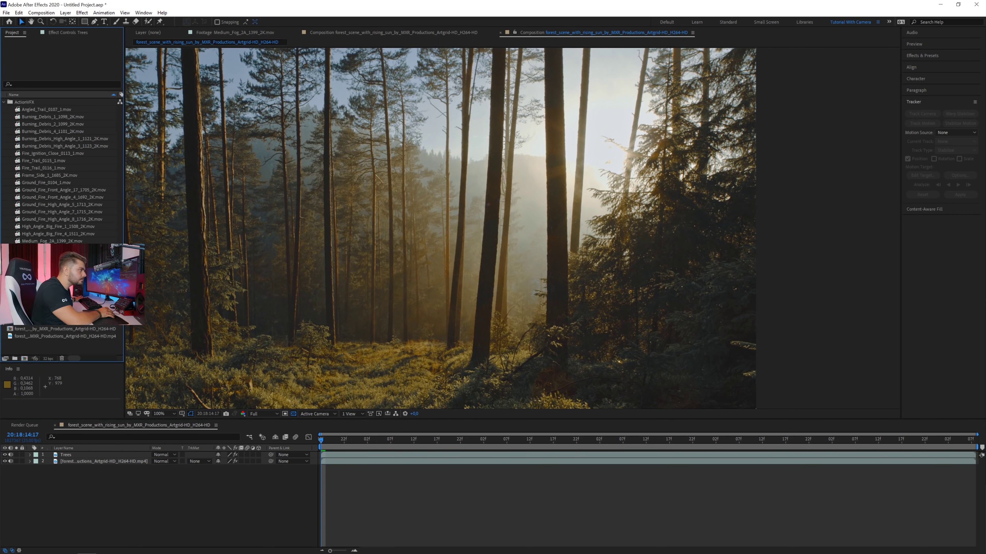
drag(51, 241, 117, 459)
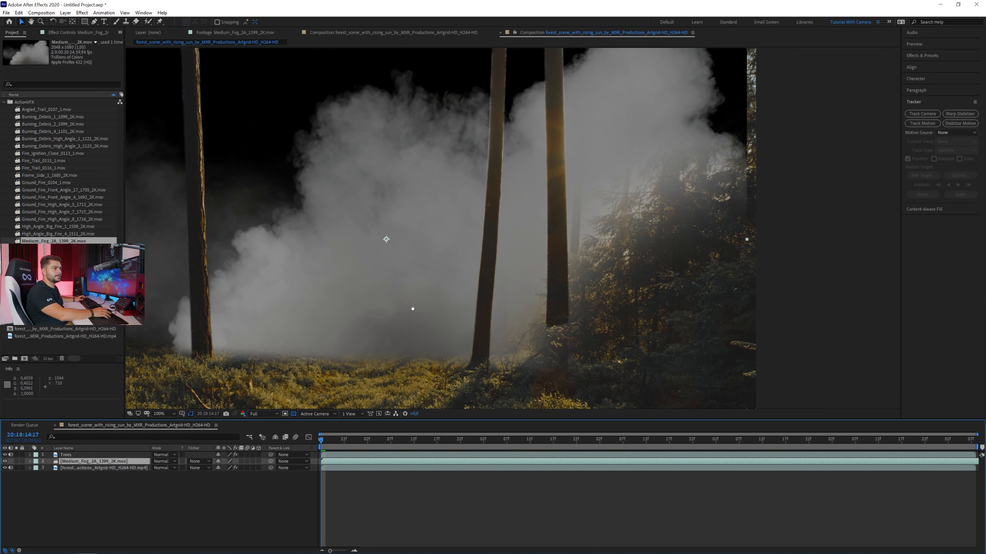
Pan the viewer with the Hand tool to frame the fog behind the trees
drag(420, 308, 452, 298)
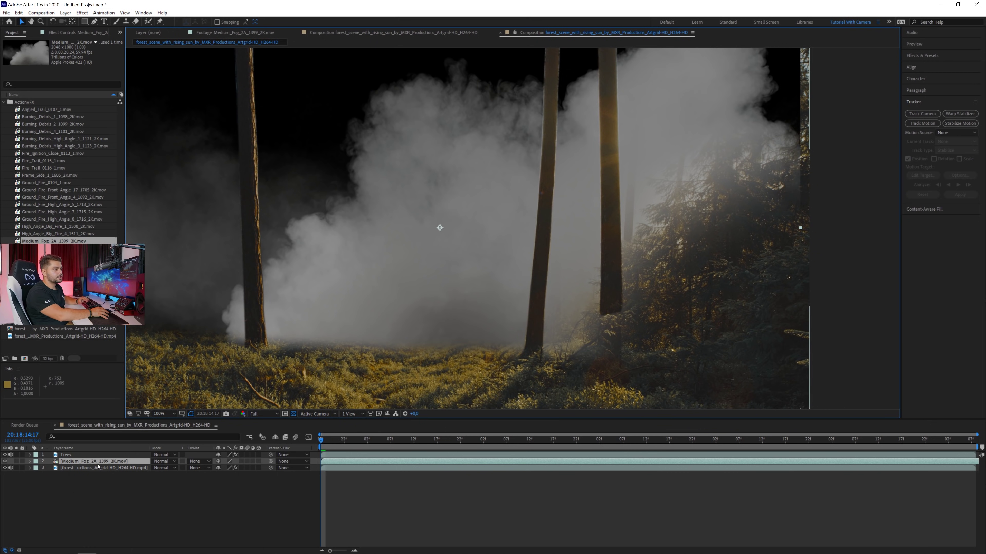
Set the Layer 2 and Layer 3 tree masks to -3 pixel expansion, undoing a stray change
click(86, 454)
key(m)
key(m)
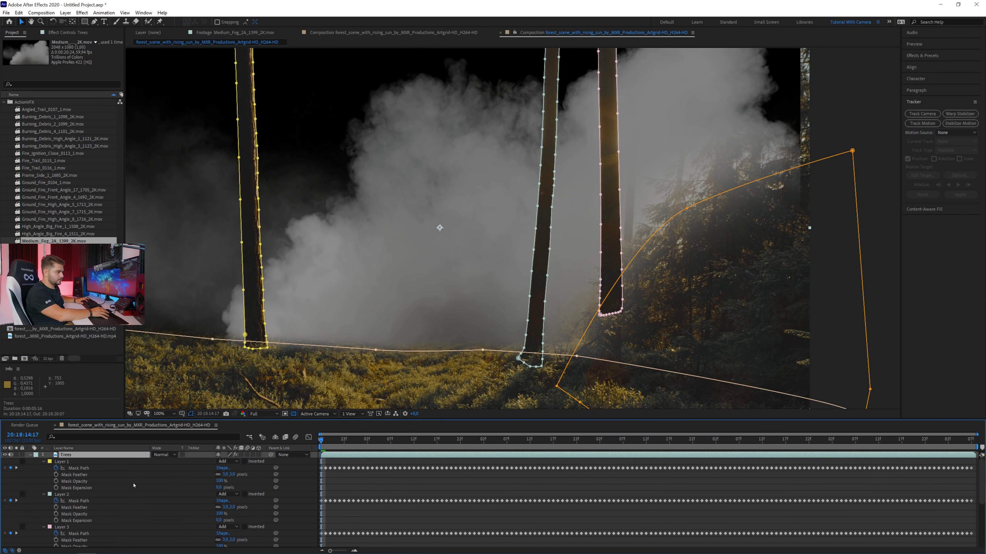
click(80, 495)
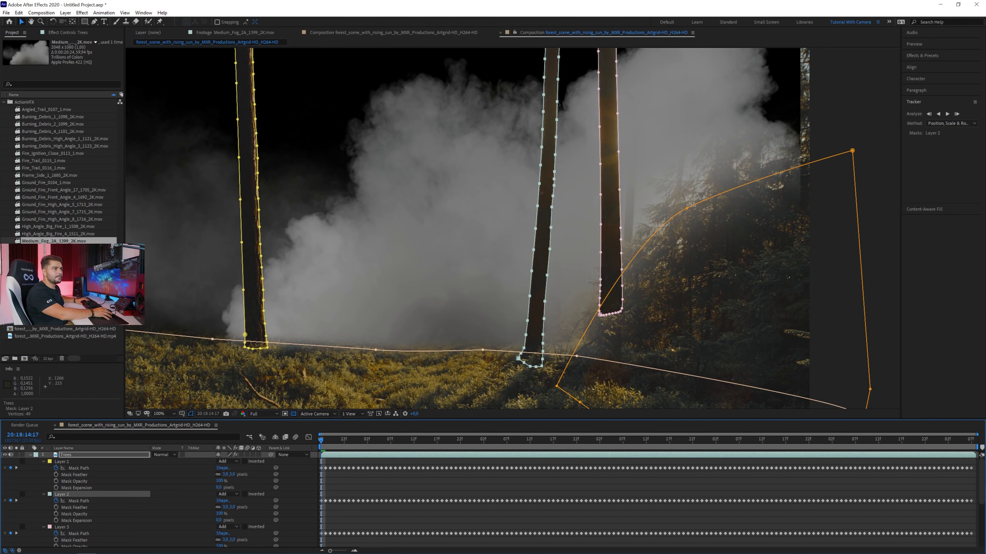
scroll(547, 154, up, 4)
scroll(591, 166, down, 2)
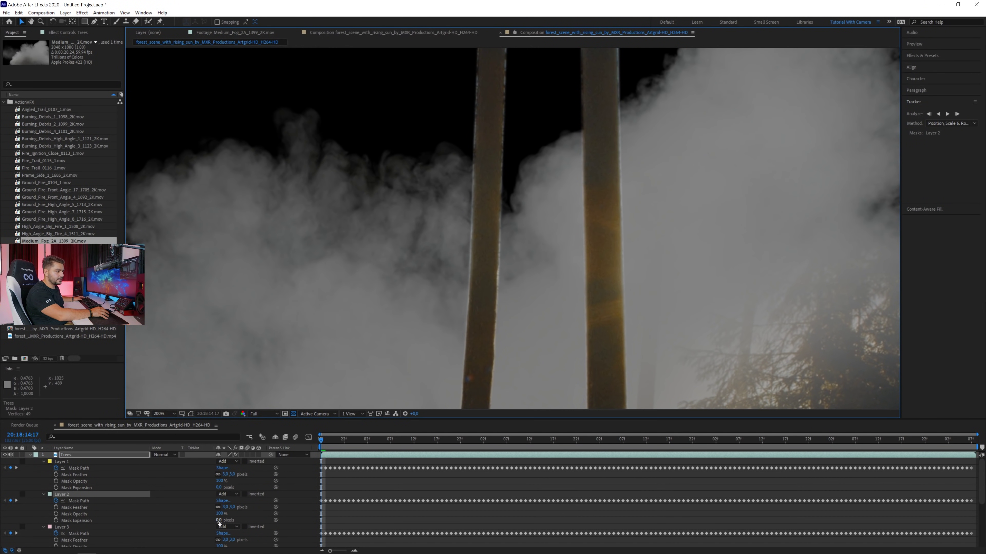
drag(219, 520, 218, 520)
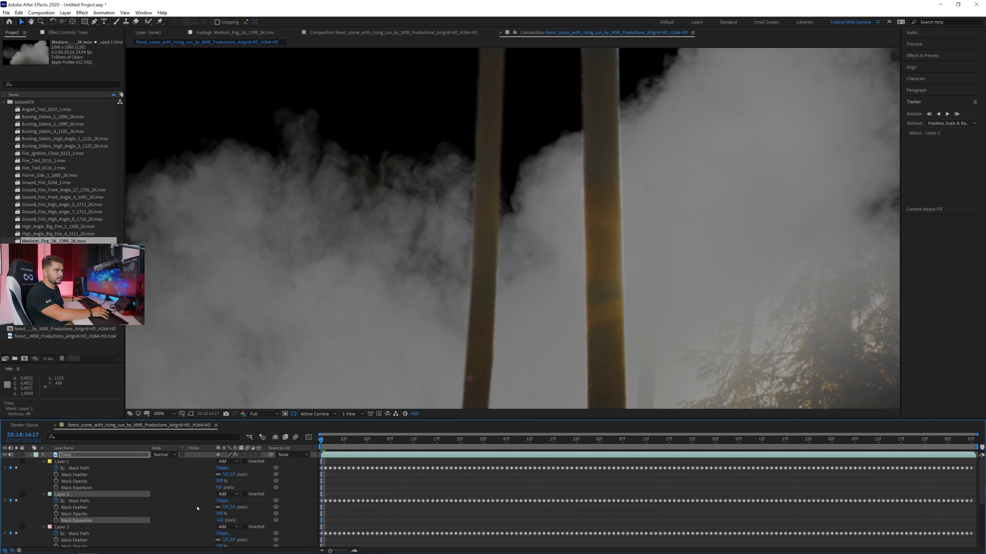
drag(220, 488, 217, 488)
key(ctrl+z)
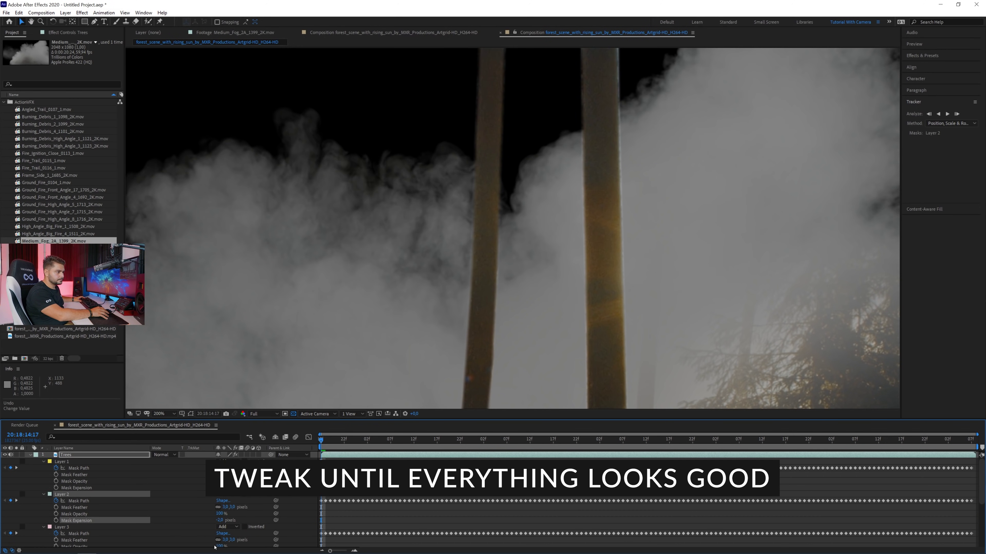
scroll(221, 547, down, 1)
drag(219, 533, 219, 534)
Set the viewer zoom to Fit and collapse the Trees layer's masks
click(168, 416)
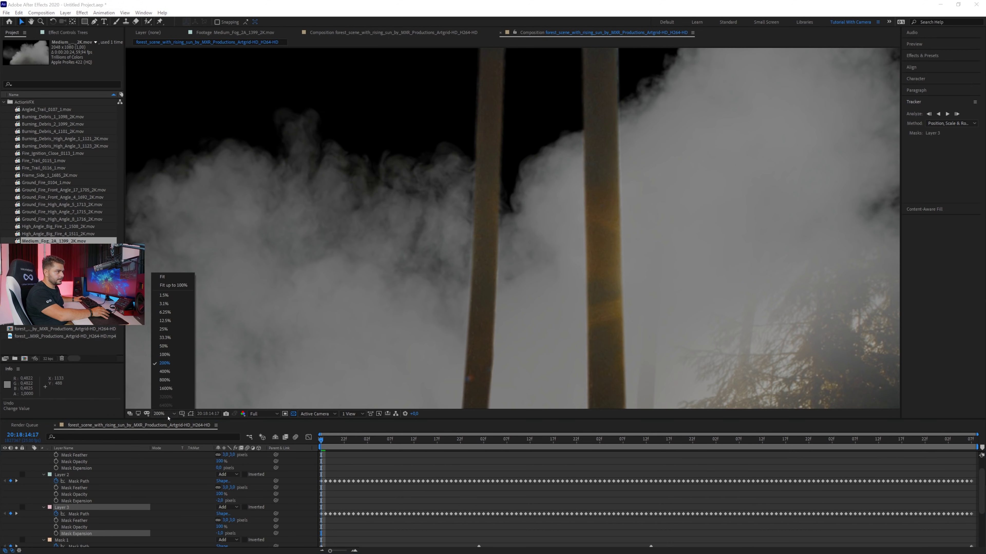
click(173, 285)
scroll(51, 457, up, 2)
click(51, 458)
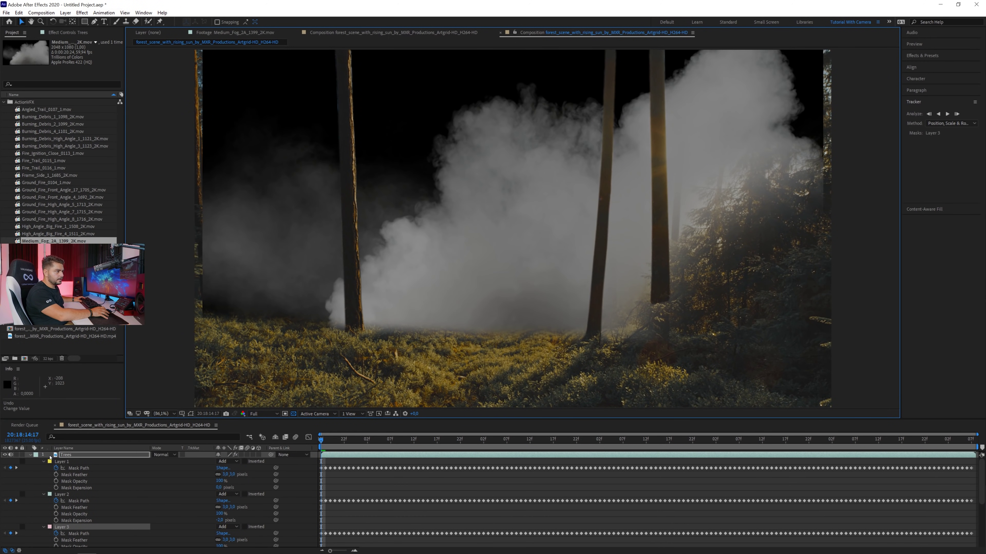
click(31, 455)
click(167, 462)
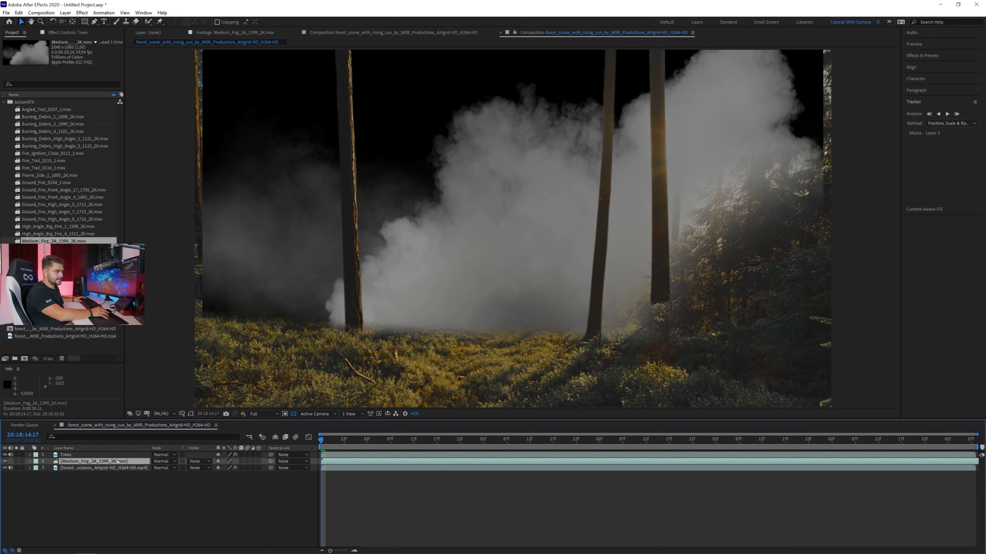
Set the Medium_Fog layer's blending mode to Screen
click(167, 461)
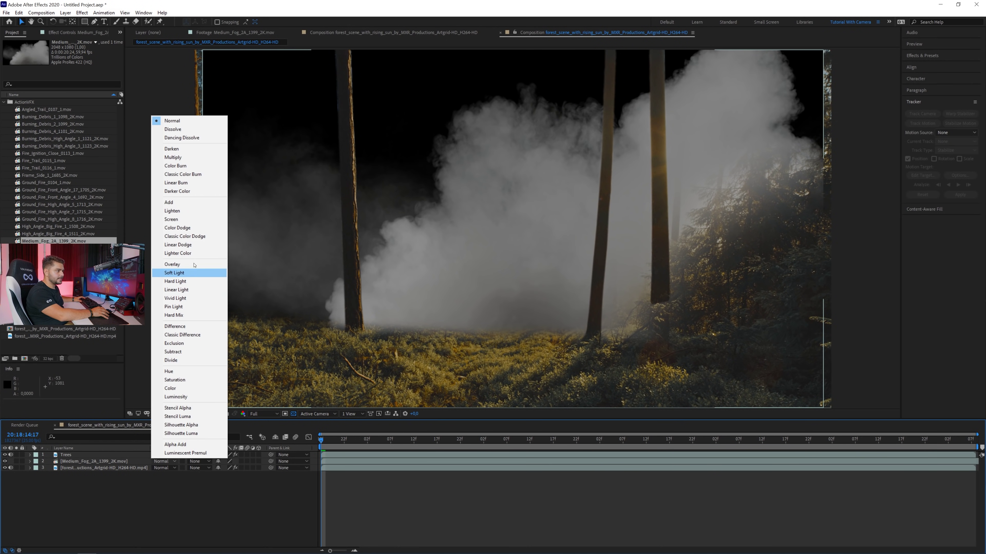
click(171, 223)
click(123, 468)
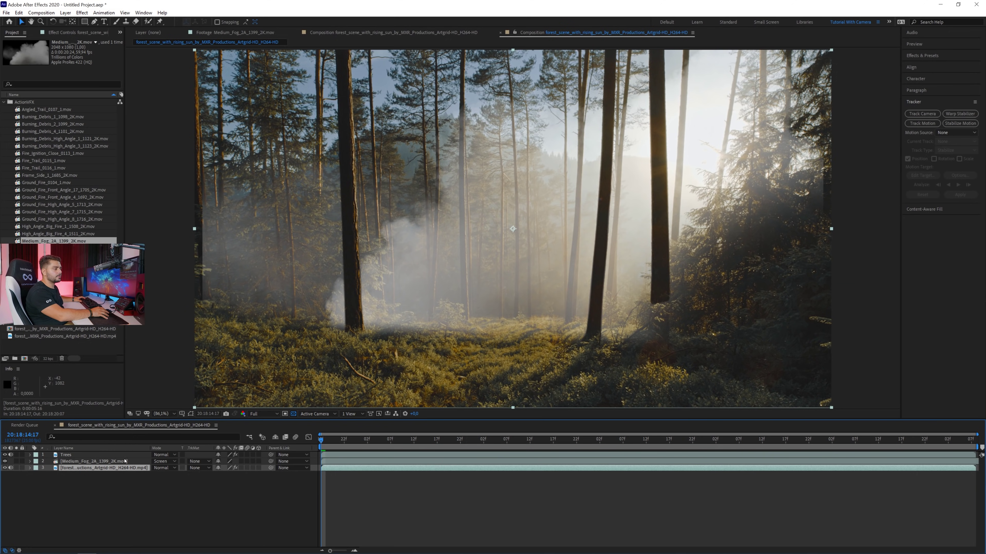
Add an Exposure effect to the forest footage set to -5.26
click(81, 13)
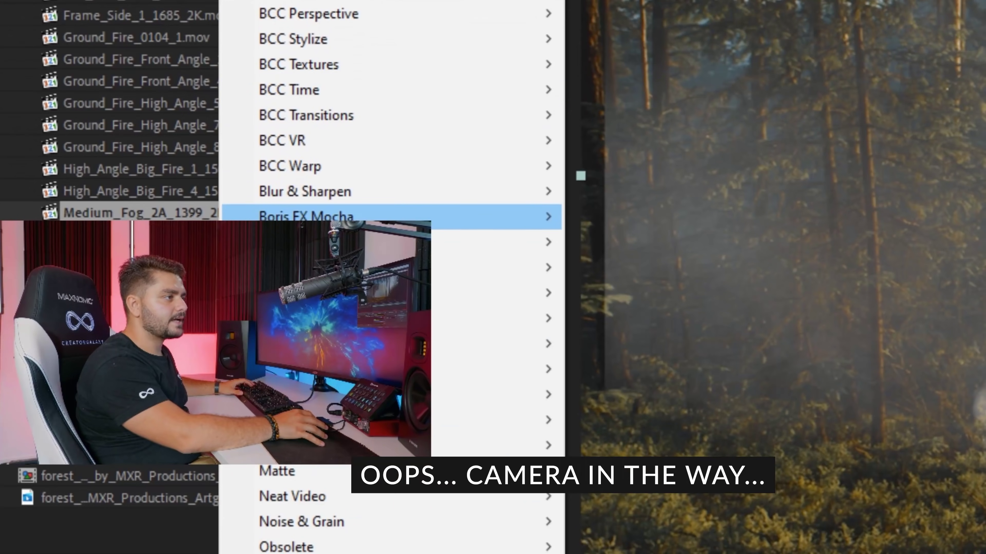
mouse_move(114, 271)
click(680, 225)
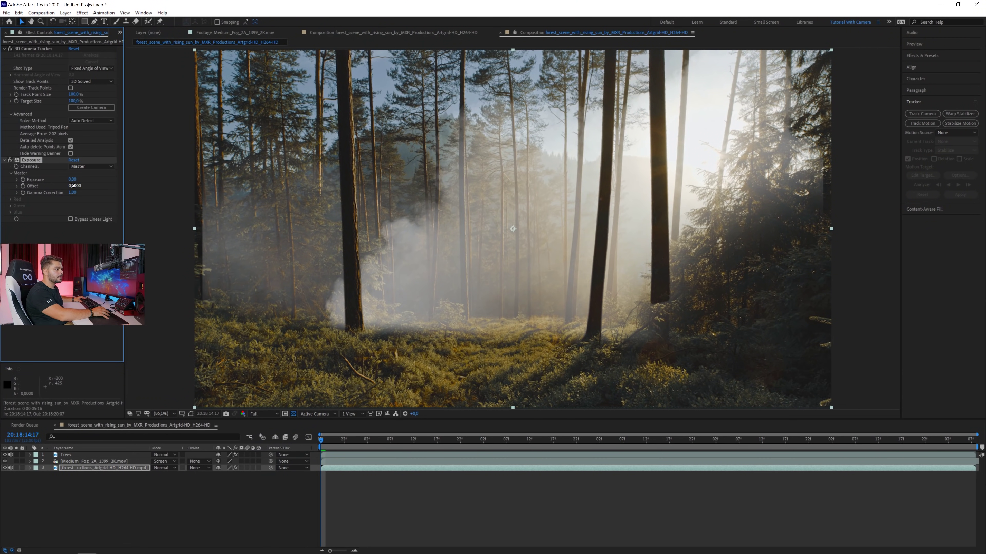
drag(73, 179, 31, 180)
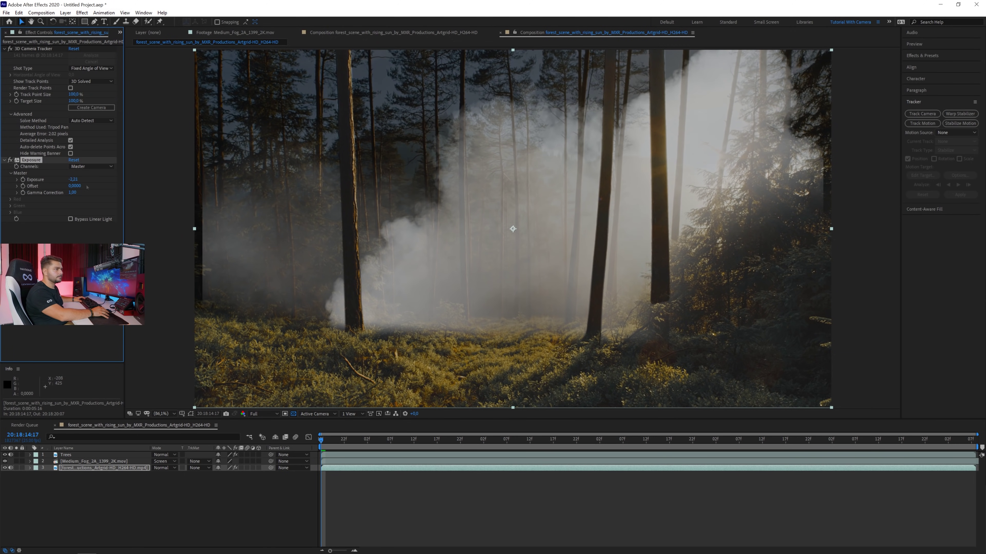
Copy the Exposure effect onto the Trees layer and set it to -4.62
right_click(36, 161)
click(54, 184)
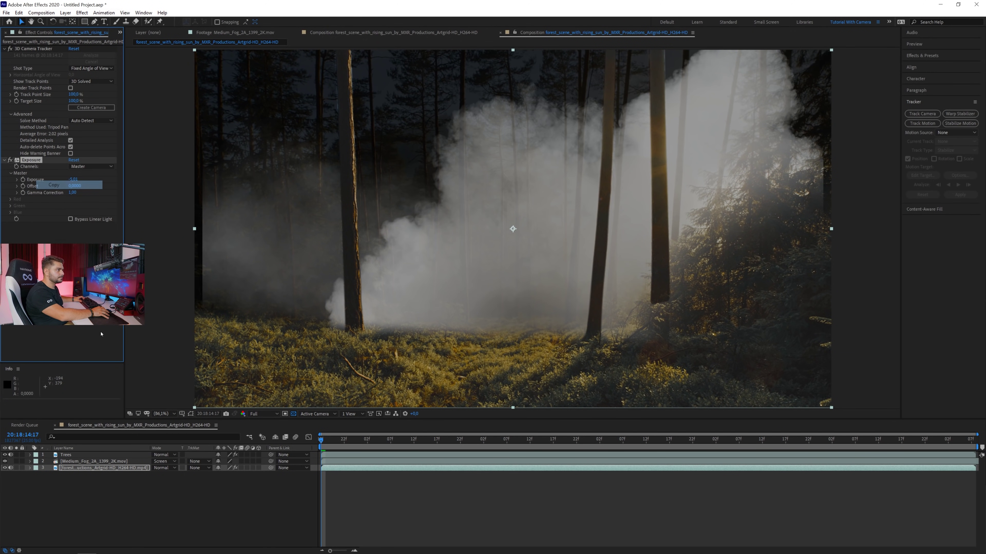
click(65, 456)
key(ctrl+v)
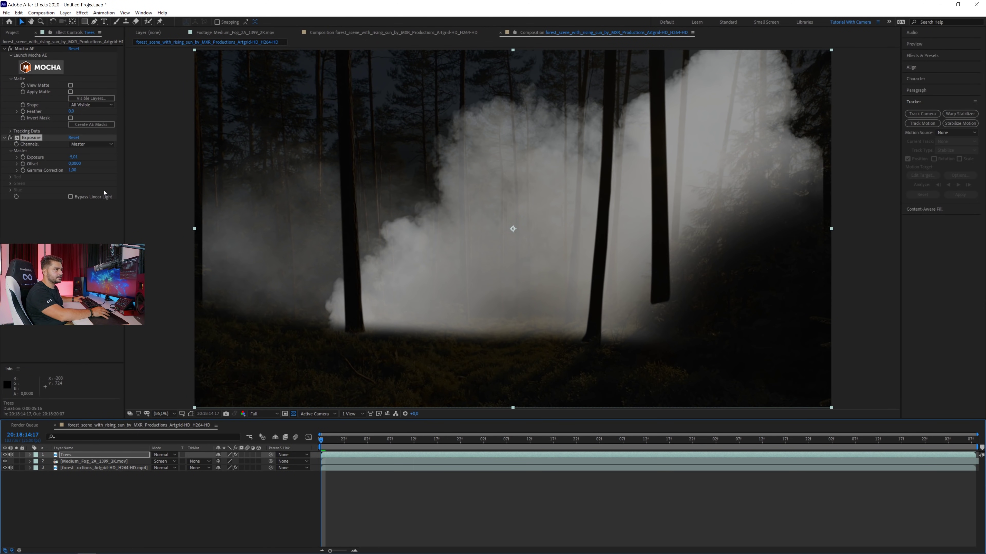
drag(74, 158, 196, 165)
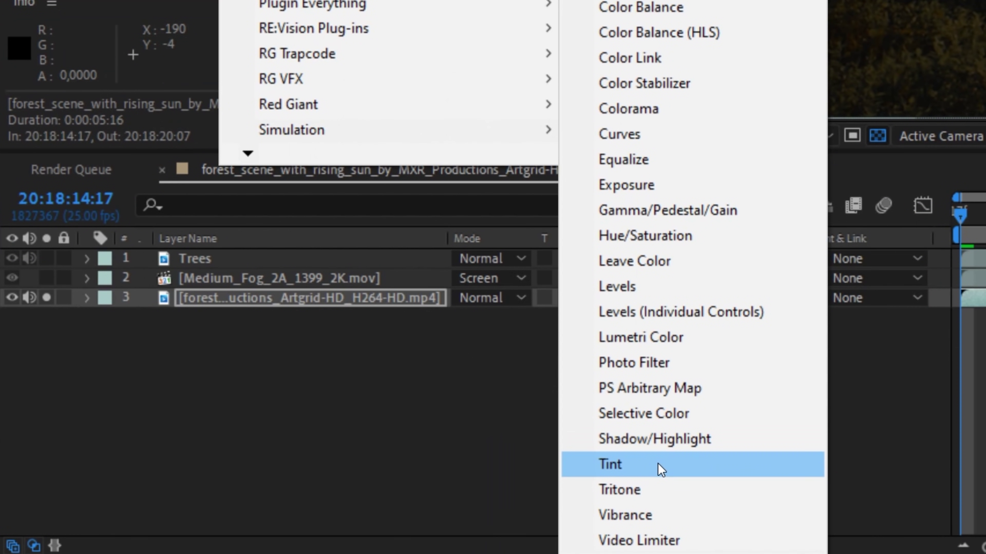
Add a Tint to the forest footage with Map Black To set to dark brown
click(220, 525)
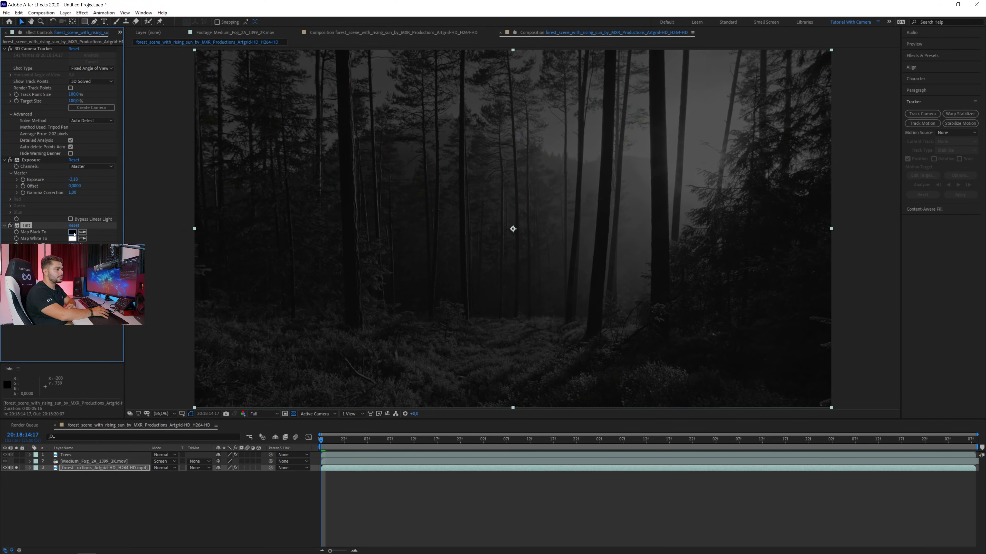
click(72, 232)
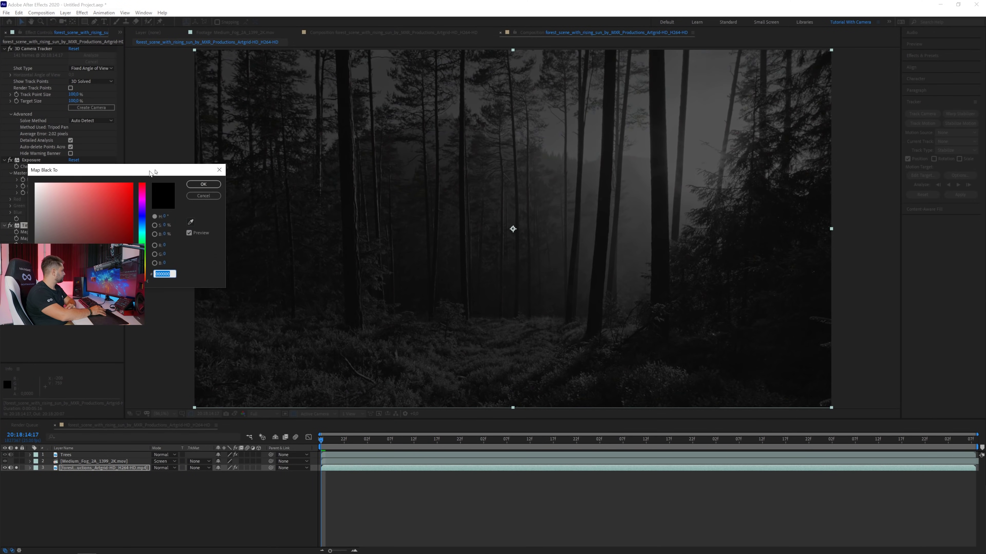
click(286, 226)
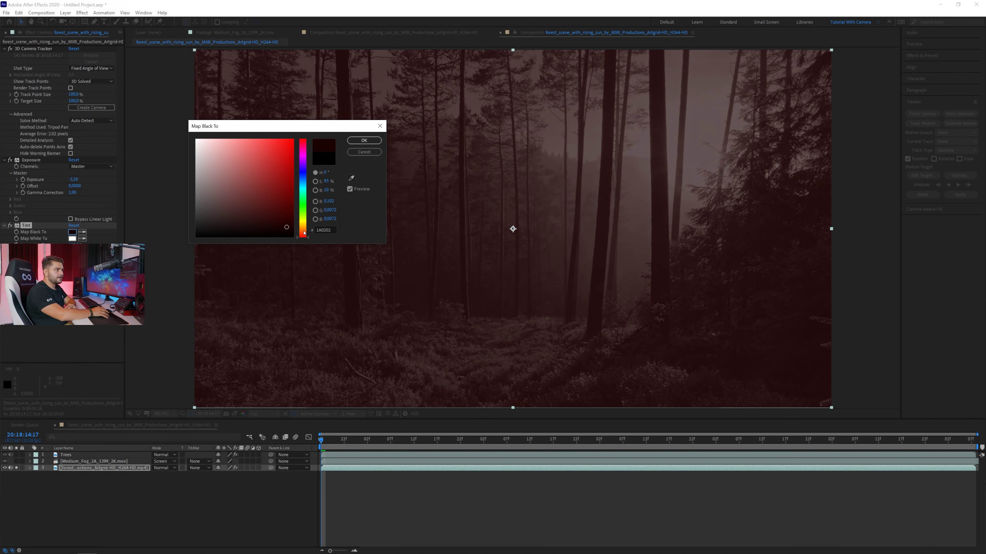
click(304, 232)
drag(287, 218, 291, 218)
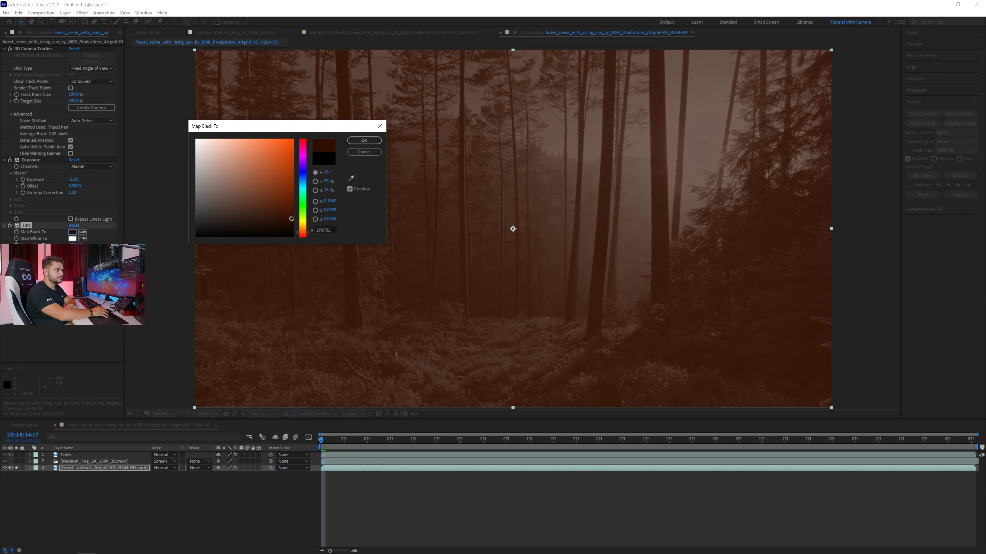
click(364, 140)
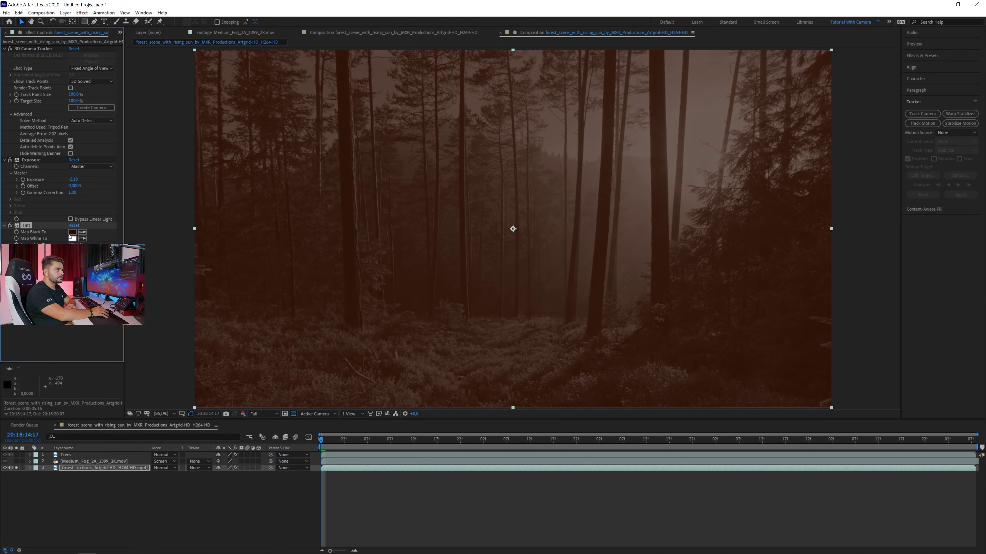
Set the Tint's Map White To colour to orange (C66200)
click(72, 239)
drag(304, 235, 303, 233)
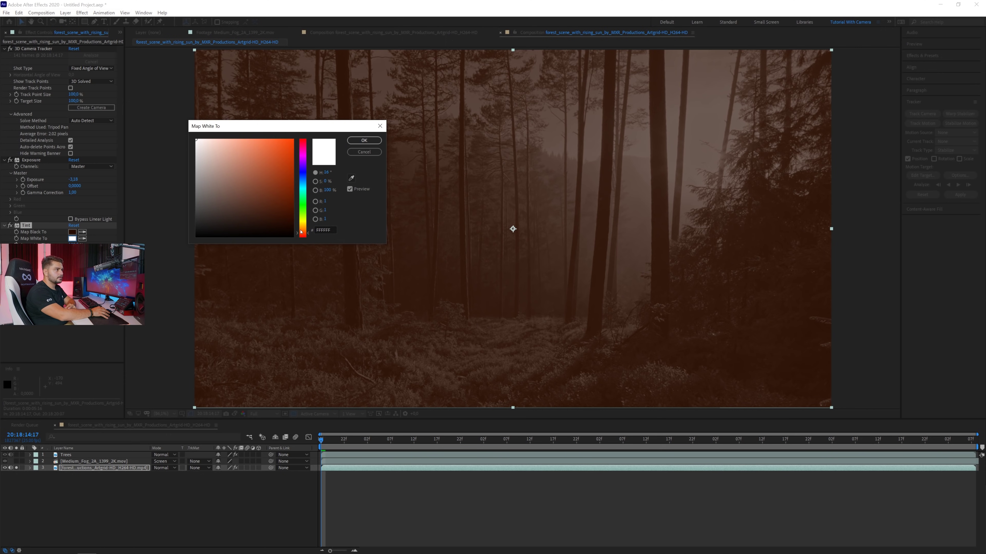
click(293, 158)
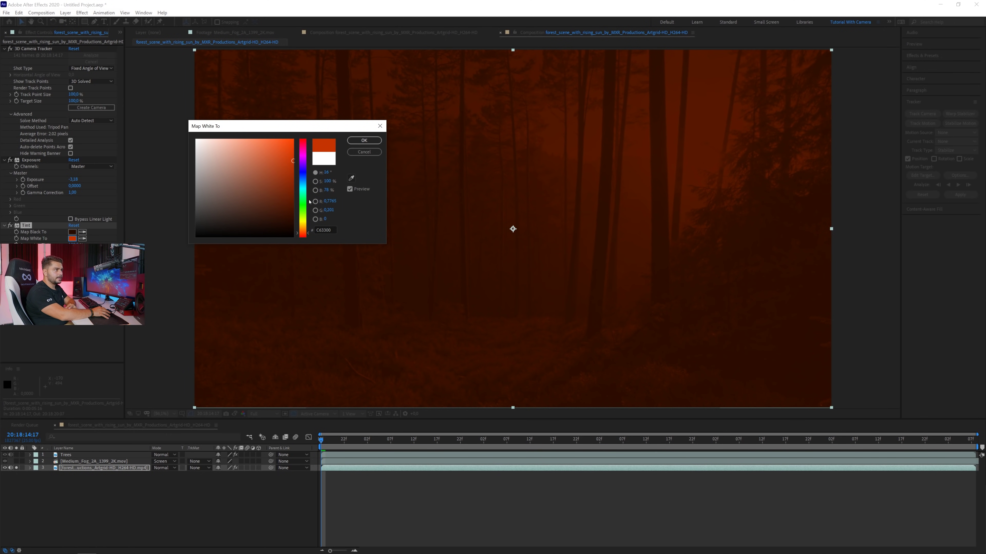
drag(303, 232, 304, 232)
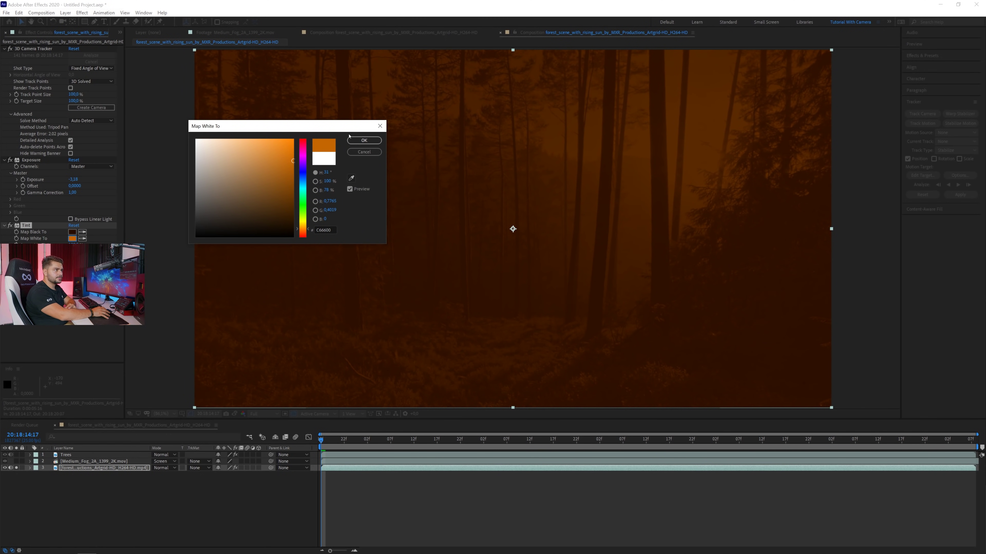
click(364, 140)
click(36, 463)
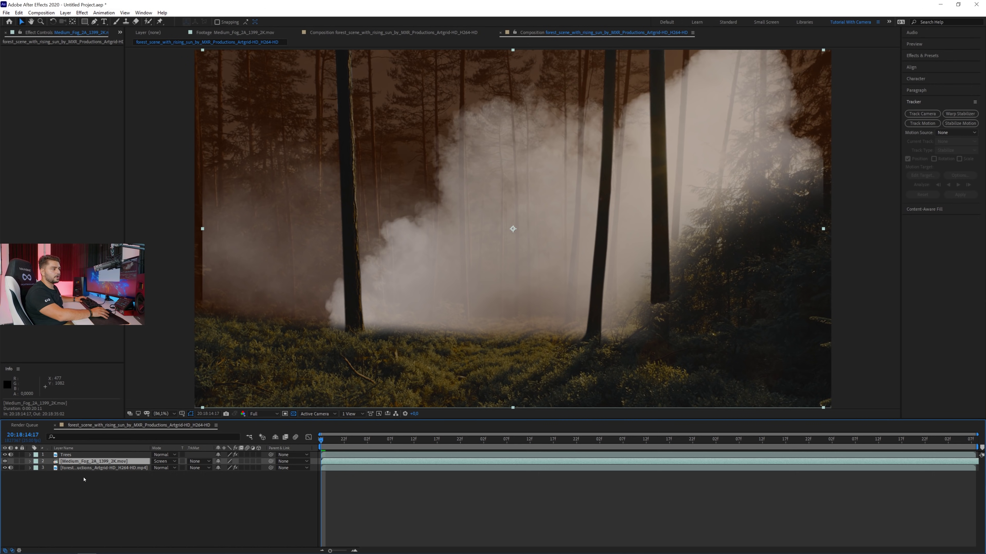
Brighten the Trees layer's exposure to -1.51
click(82, 468)
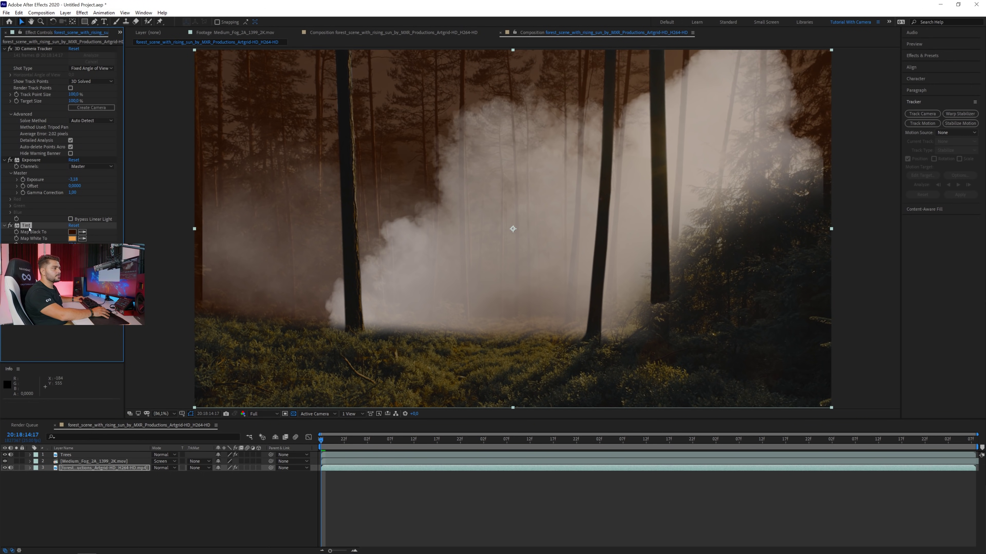
click(65, 455)
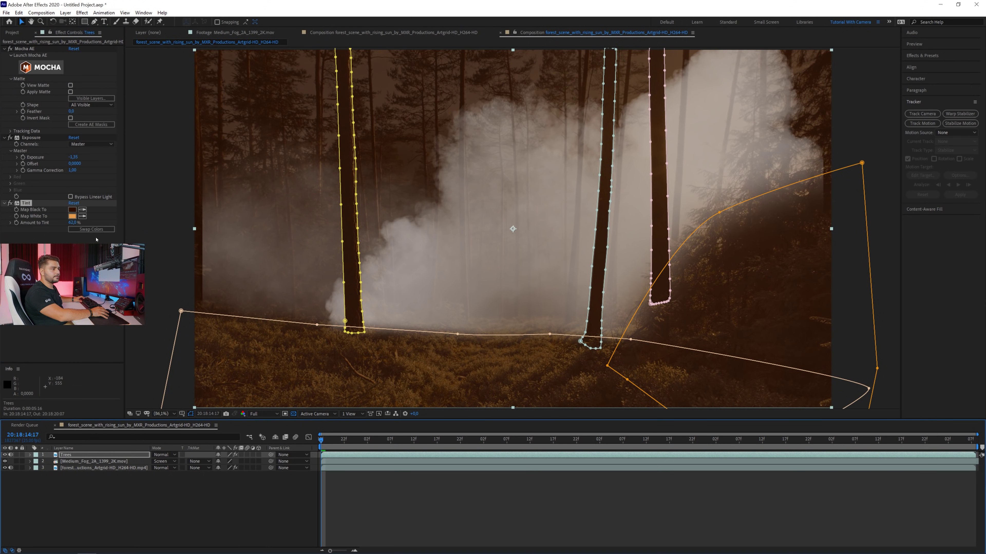
click(71, 223)
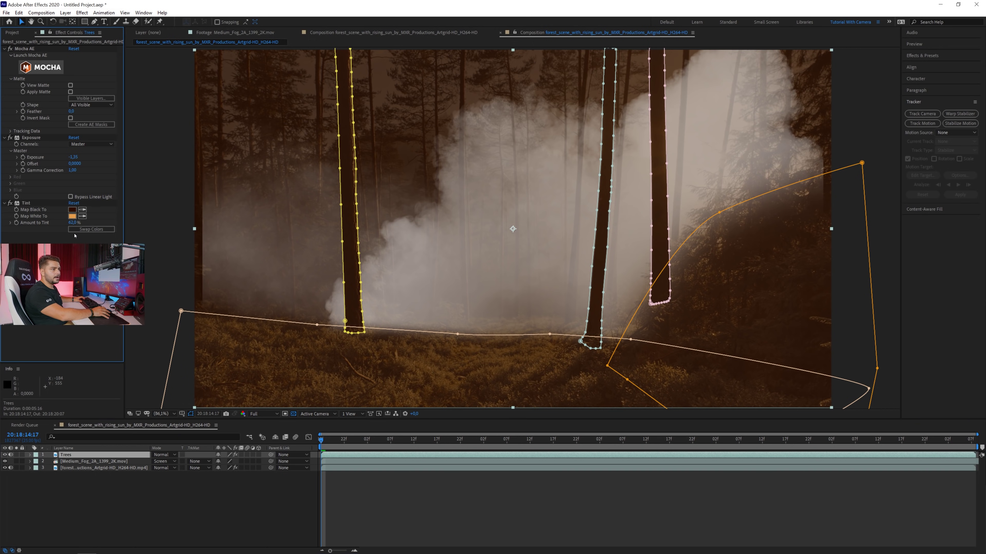
click(155, 507)
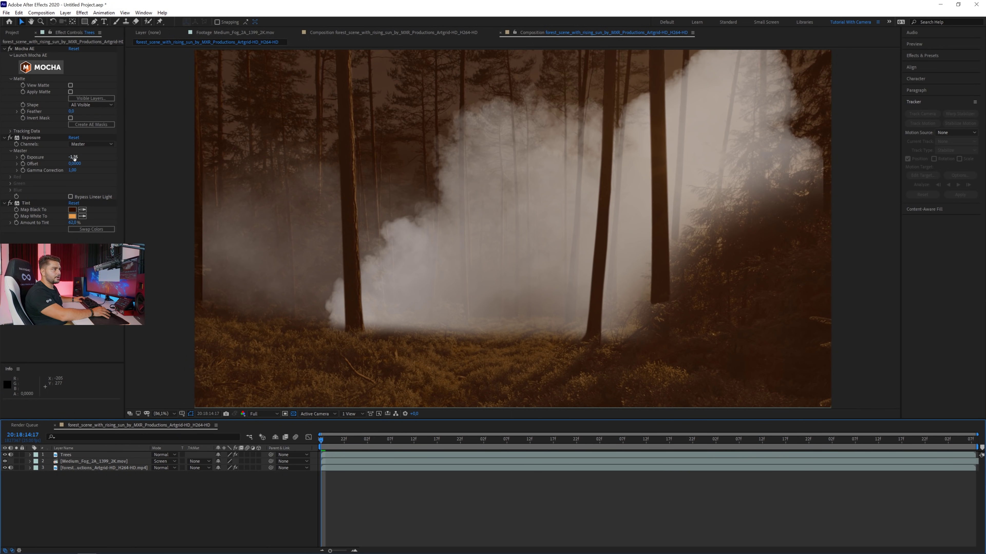
drag(73, 157, 107, 160)
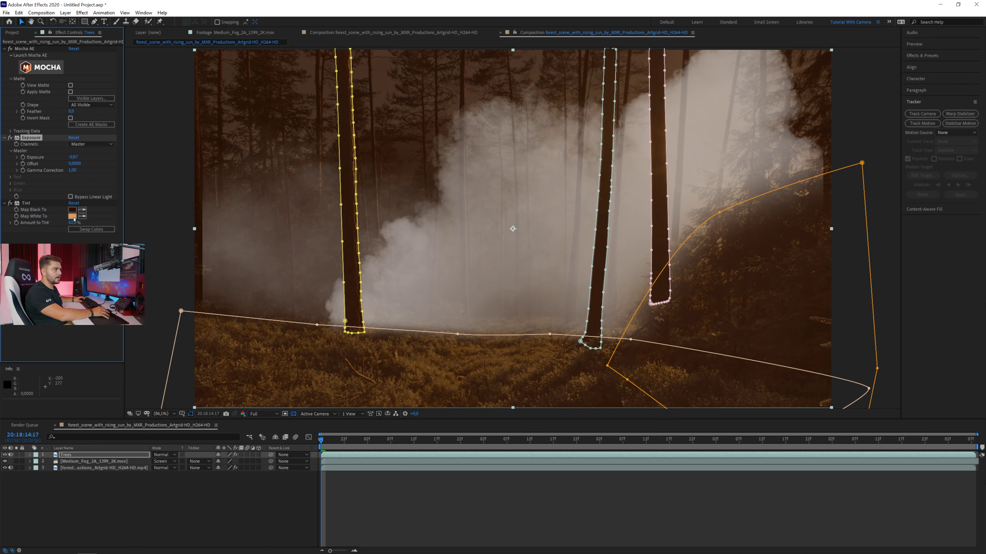
Set the Trees layer's Tint Map White To colour to red-orange
click(72, 216)
click(301, 162)
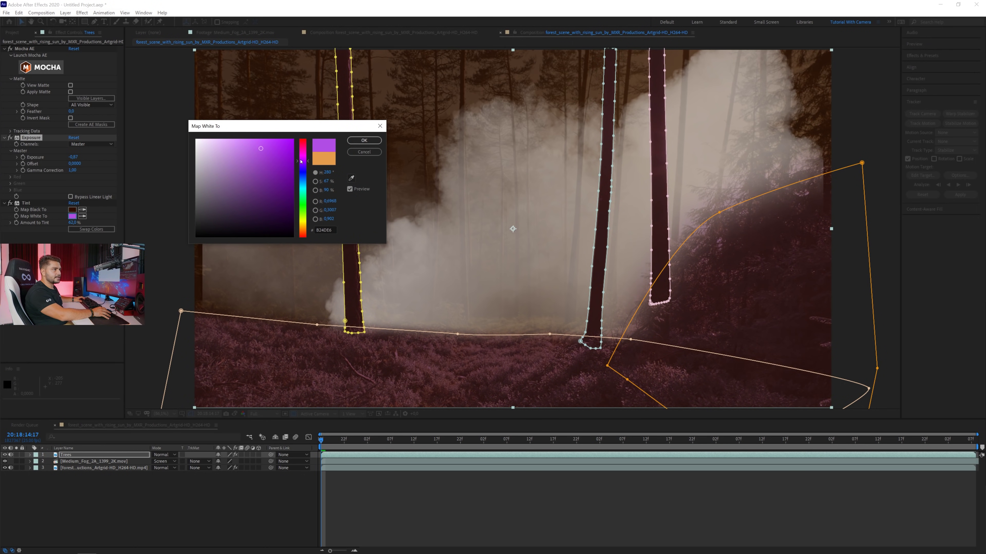
drag(299, 162, 303, 237)
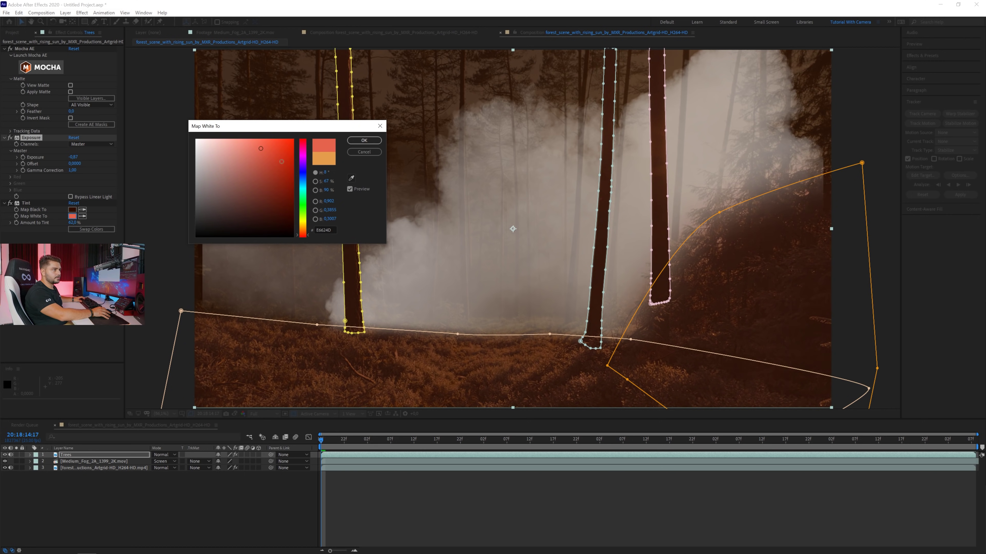
click(278, 145)
click(364, 140)
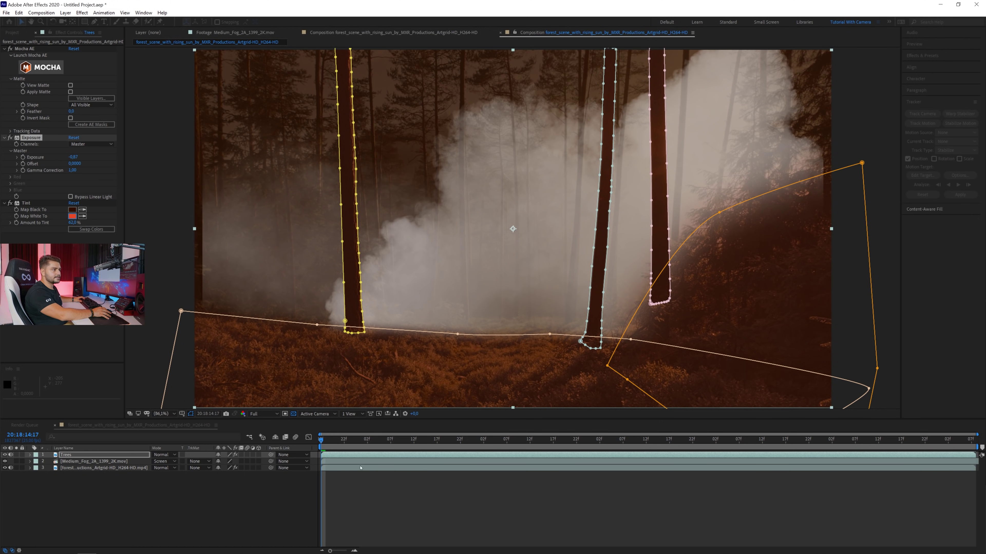
click(354, 500)
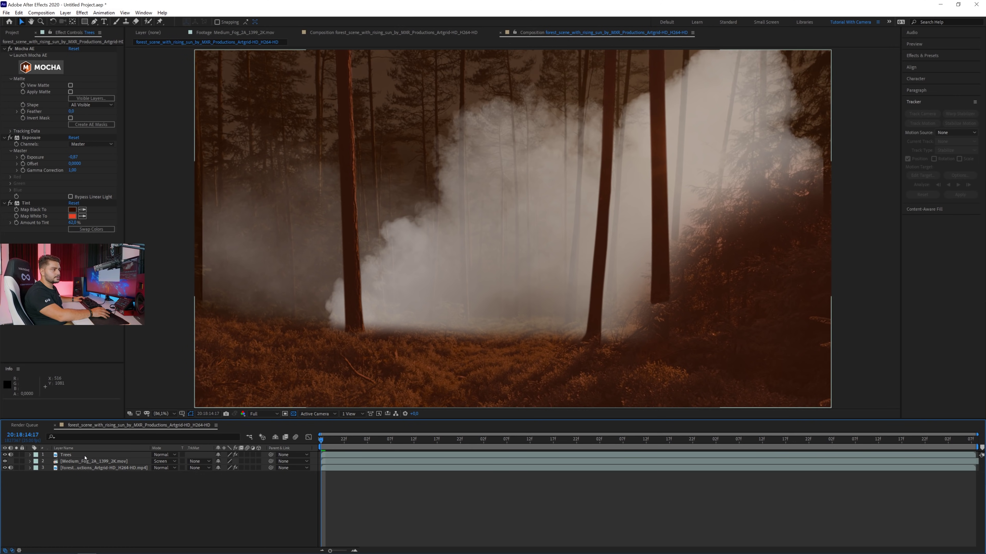
click(340, 462)
Scale the Medium_Fog layer to about 137% and reposition it, undoing a stray tree move
drag(559, 253, 386, 241)
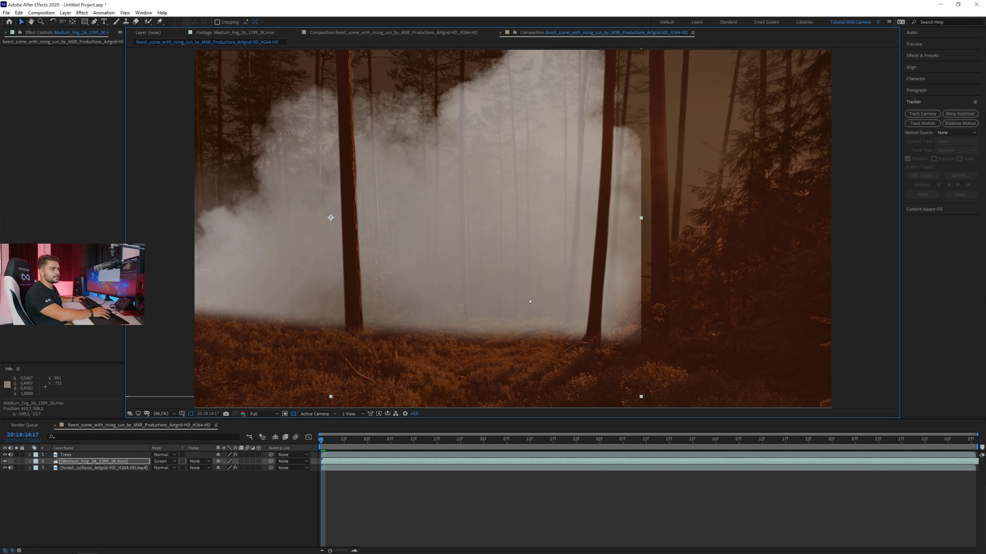
drag(652, 396, 756, 461)
drag(640, 287, 699, 184)
drag(644, 322, 685, 253)
drag(670, 310, 679, 347)
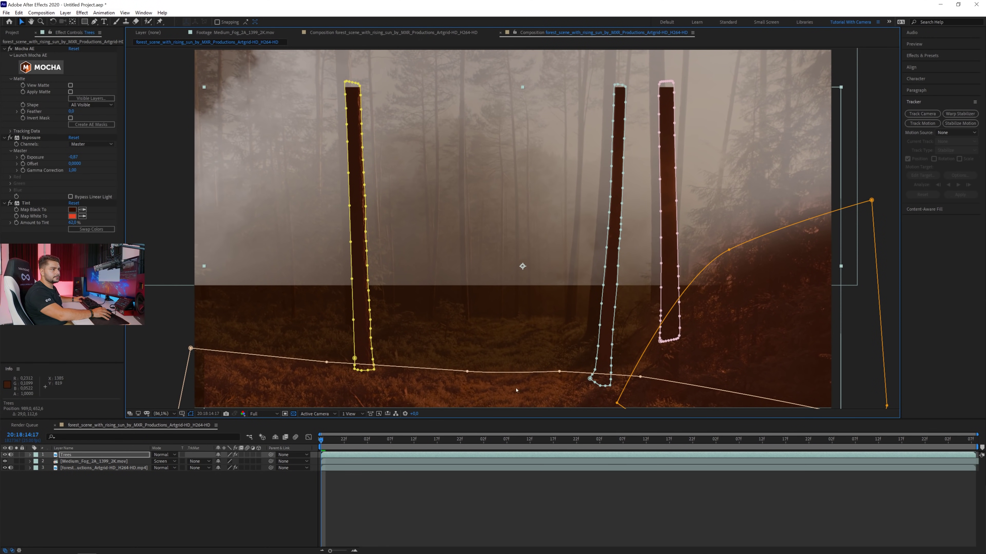
key(ctrl+z)
click(516, 461)
drag(486, 190, 520, 241)
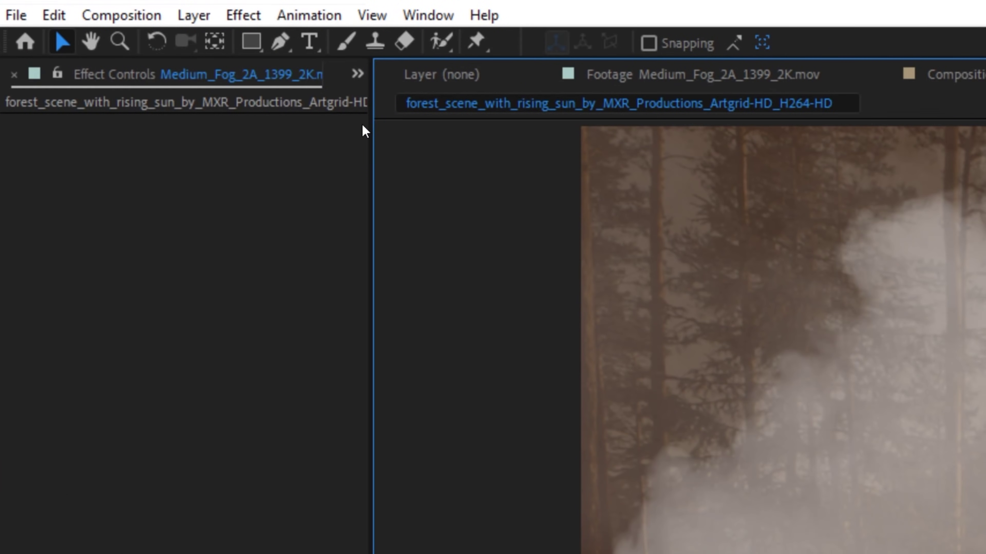
Draw a rectangle mask on the fog, set it to Subtract with 175 pixels feather
click(251, 41)
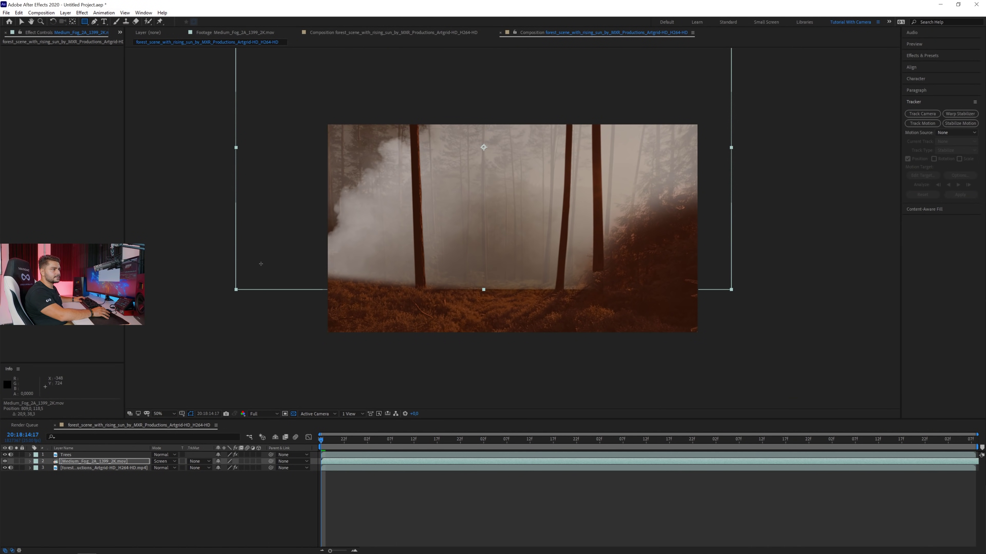
drag(236, 276, 741, 365)
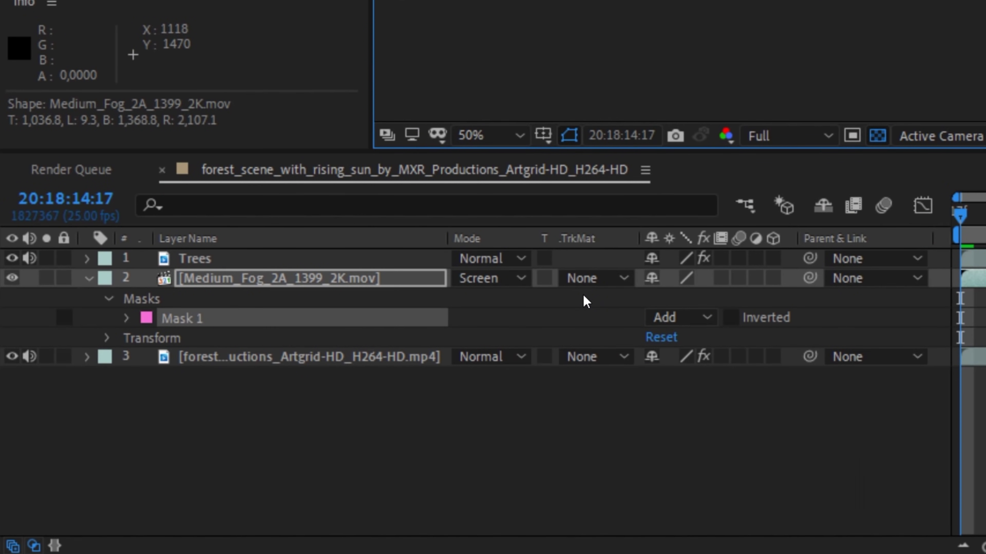
key(f)
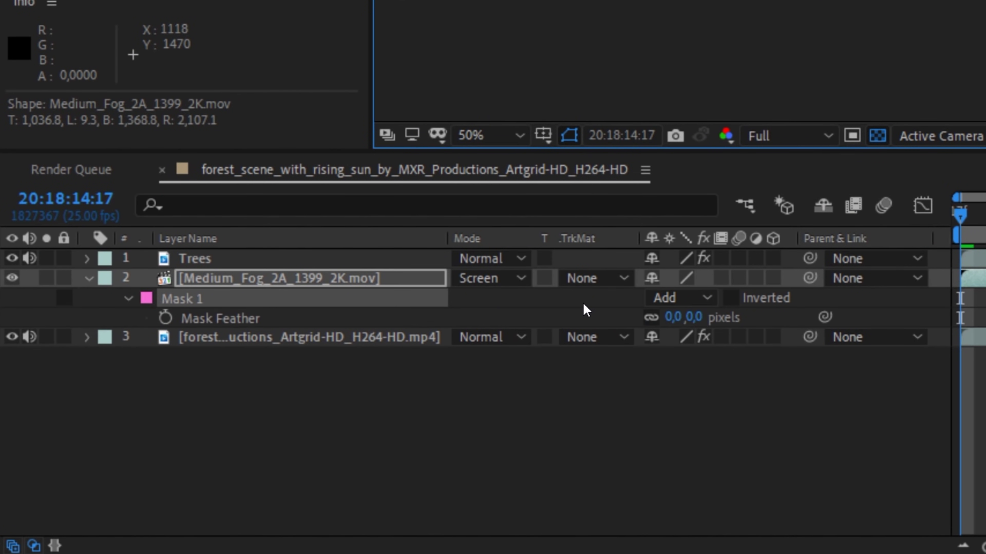
click(687, 300)
click(667, 374)
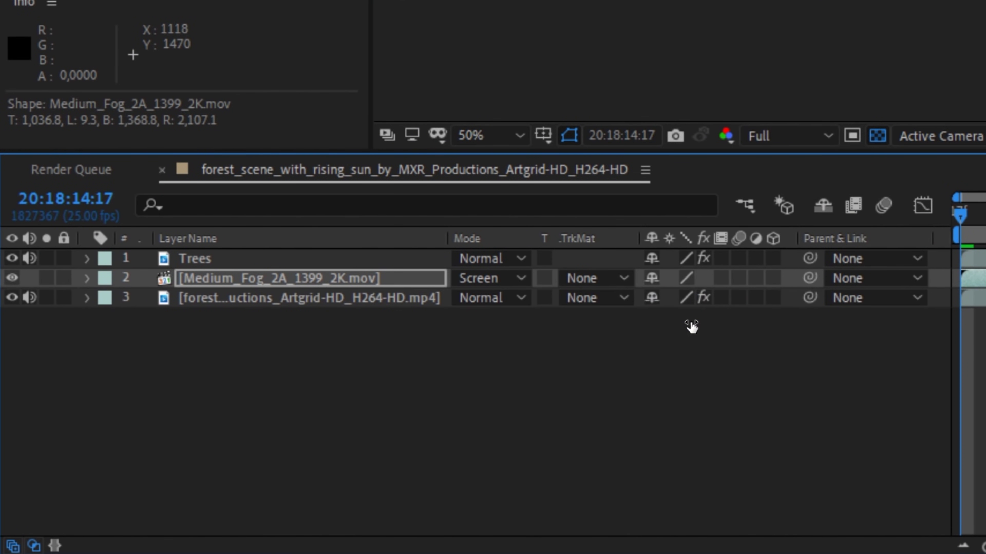
drag(689, 318, 891, 321)
click(875, 379)
scroll(482, 350, up, 1)
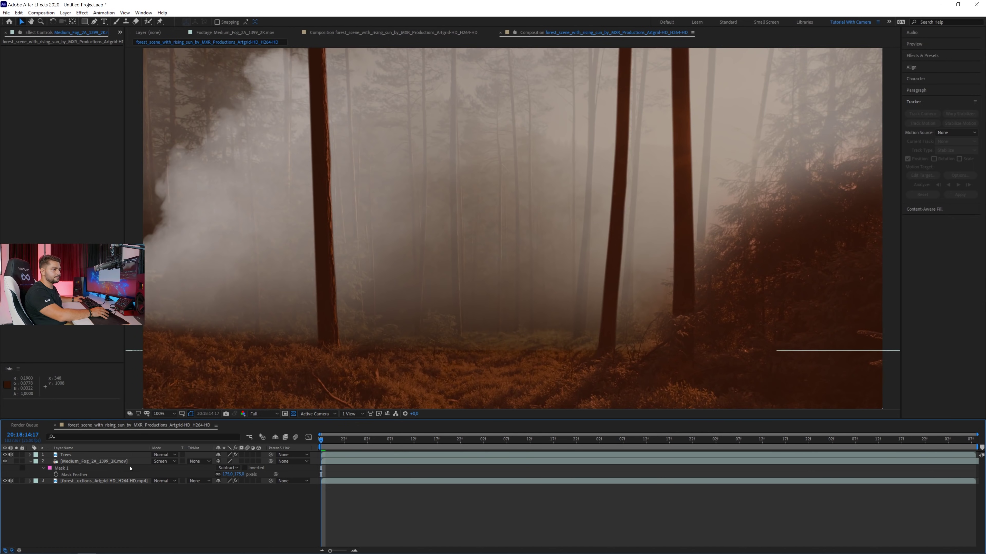
click(93, 461)
Add a Tint to the fog mapping white to orange-brown, then show the Project panel
click(81, 12)
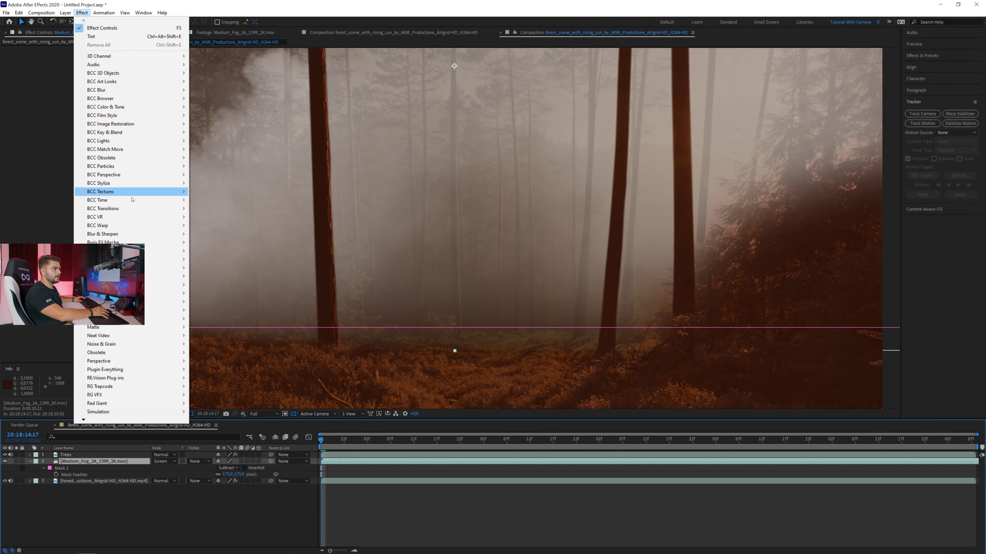
mouse_move(170, 268)
click(213, 527)
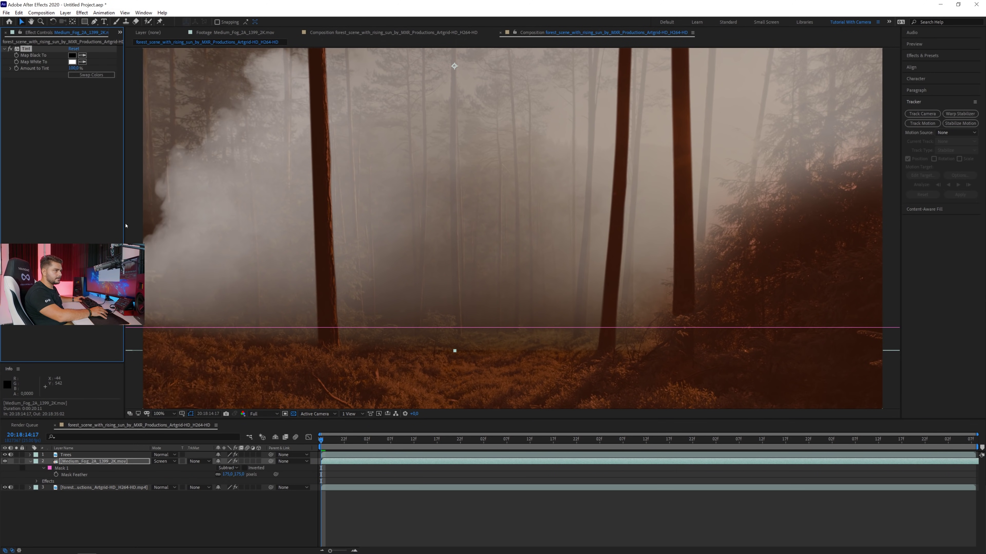
click(72, 62)
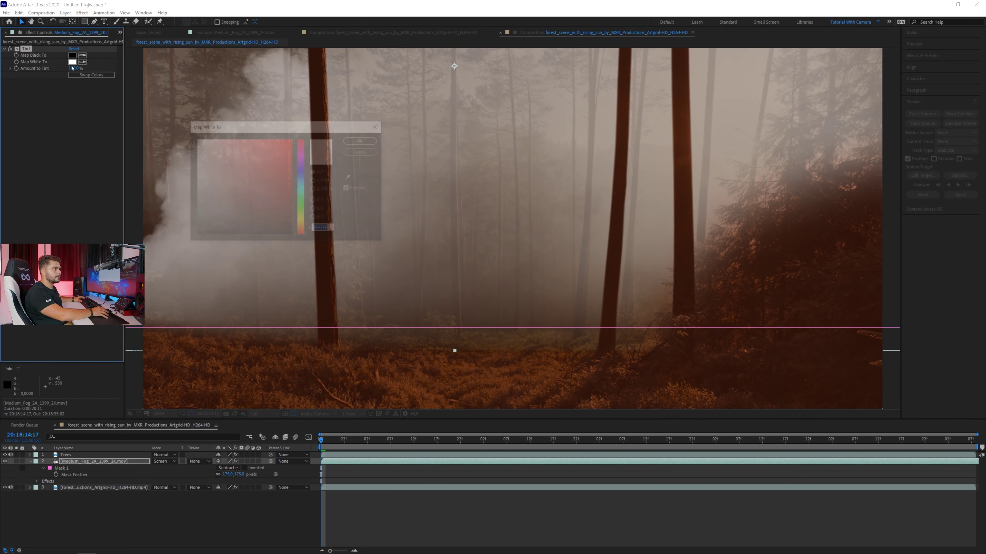
click(303, 232)
click(246, 170)
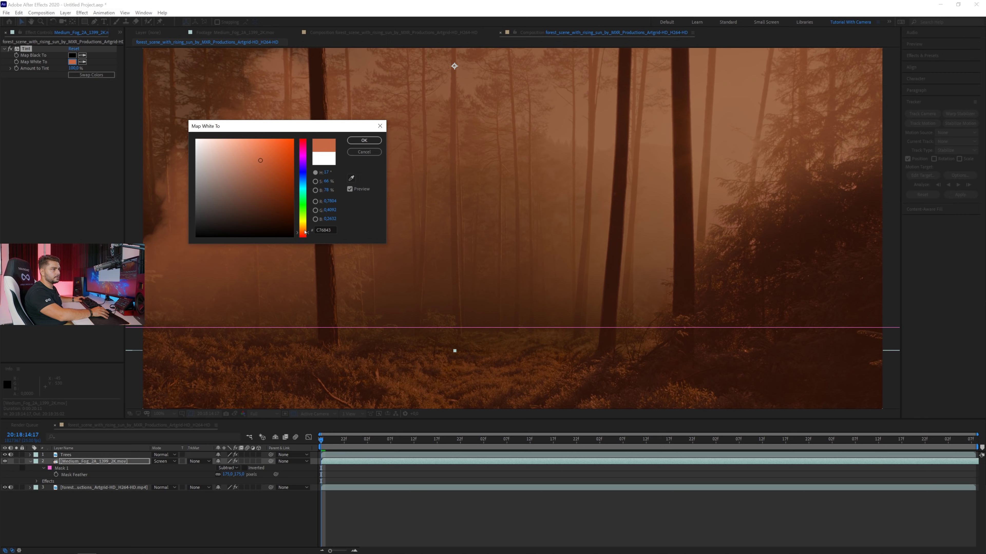
click(364, 140)
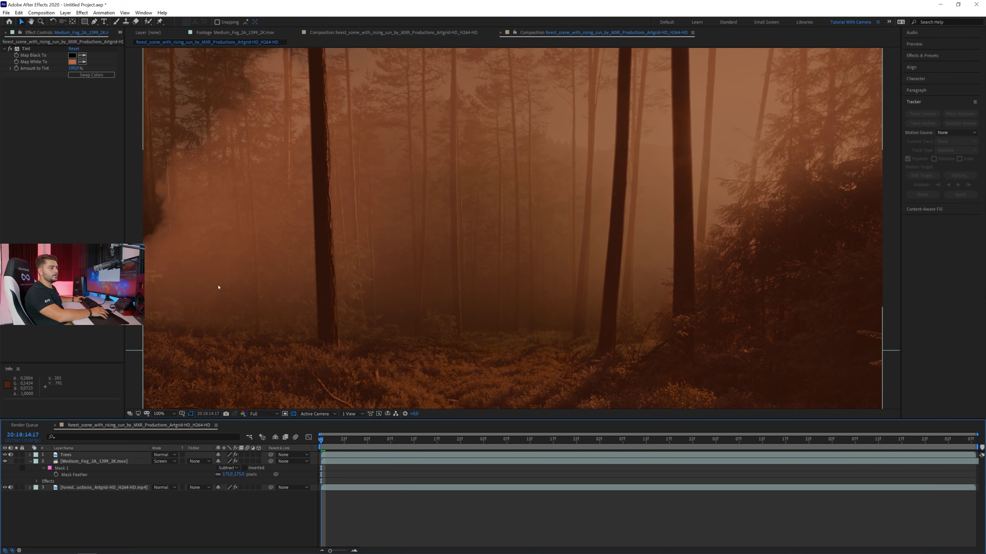
click(121, 33)
click(132, 41)
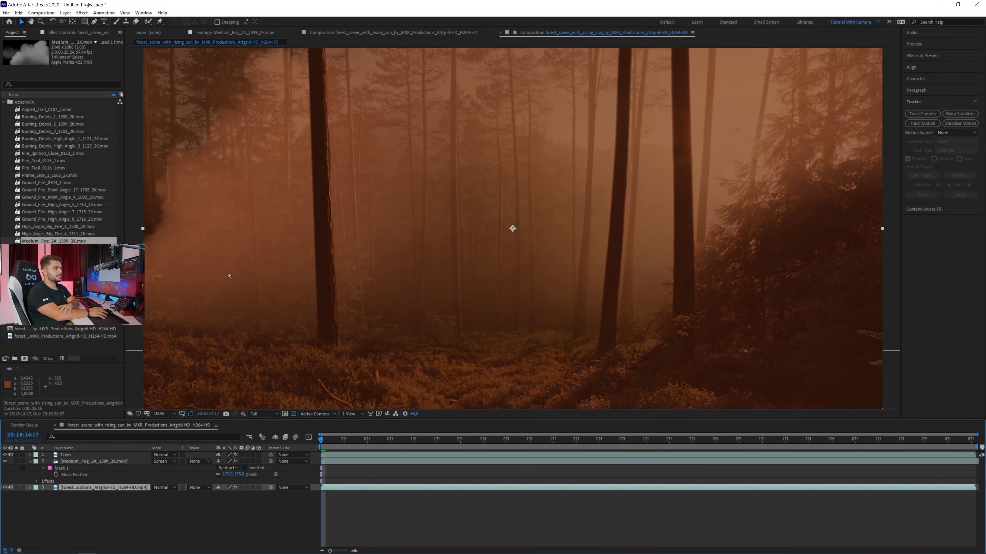
Create a null and camera from the forest footage's 3D Camera Tracker points
click(62, 32)
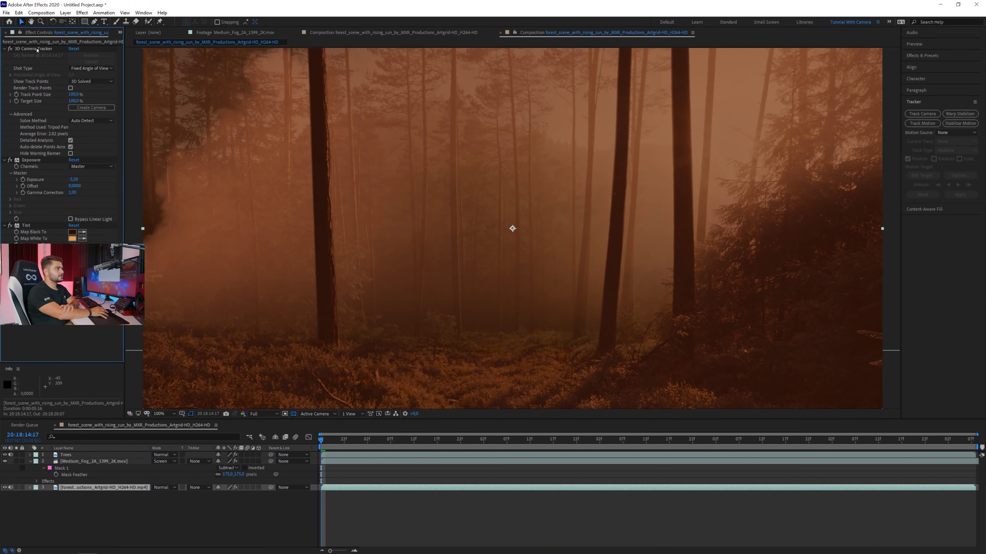
click(37, 49)
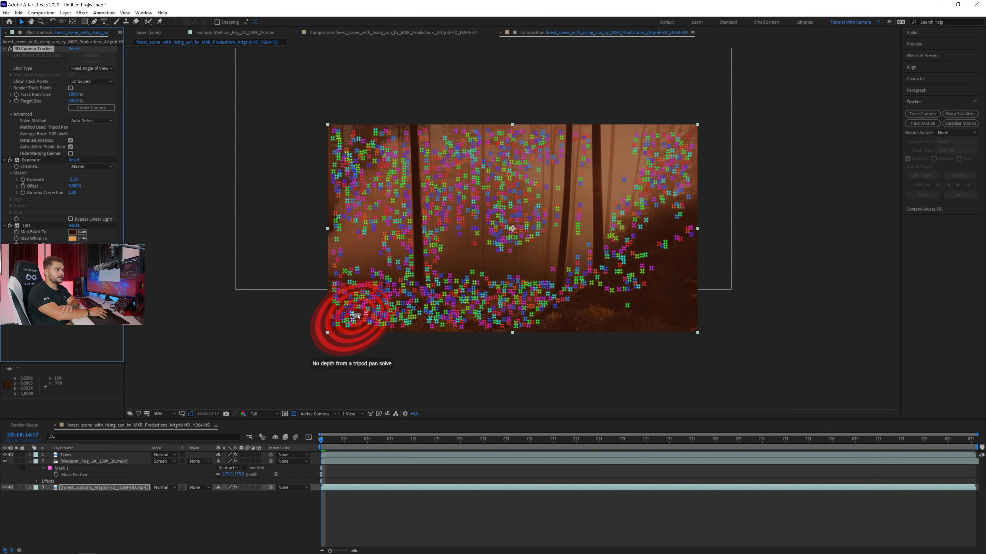
right_click(358, 316)
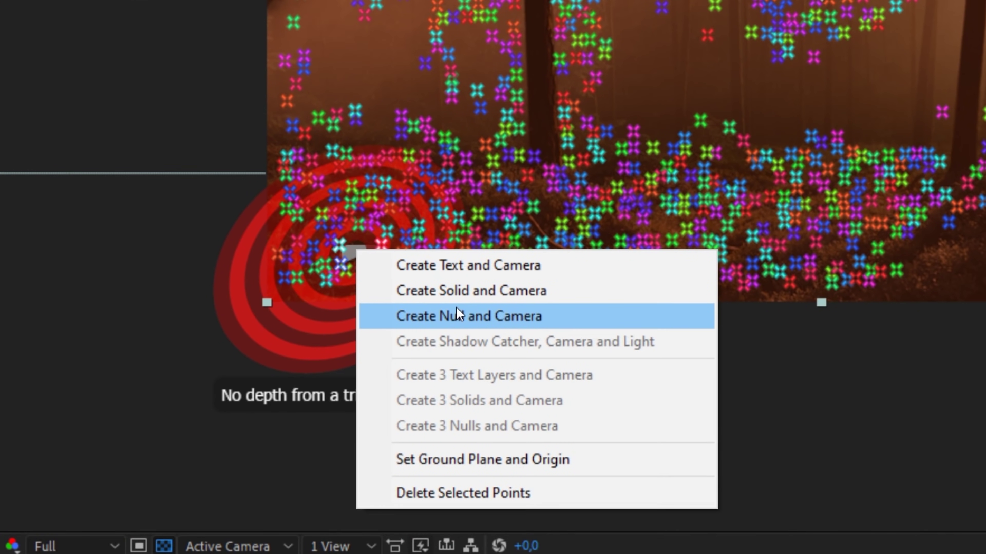
click(456, 321)
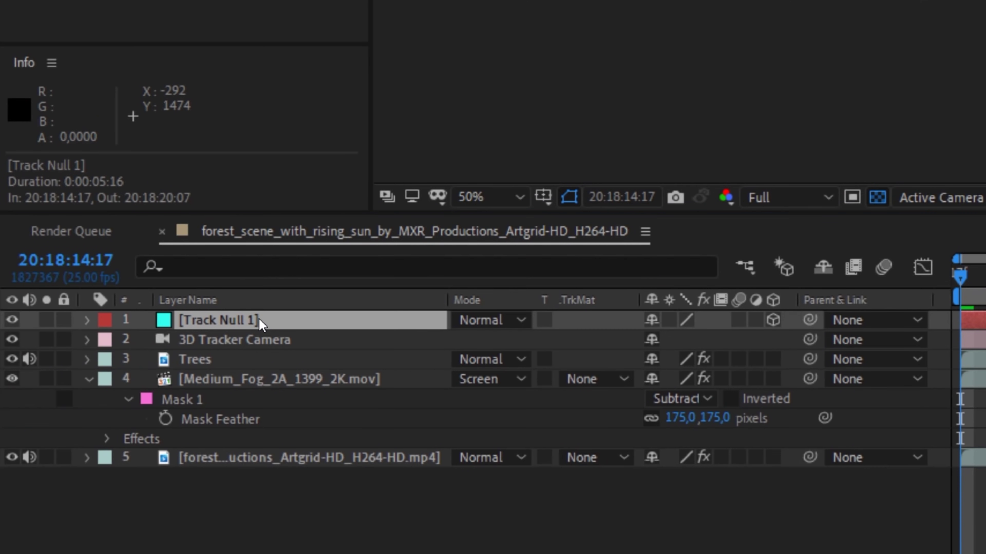
Rename Track Null 1 to 'Foreground Left'
key(Return)
text(Fro)
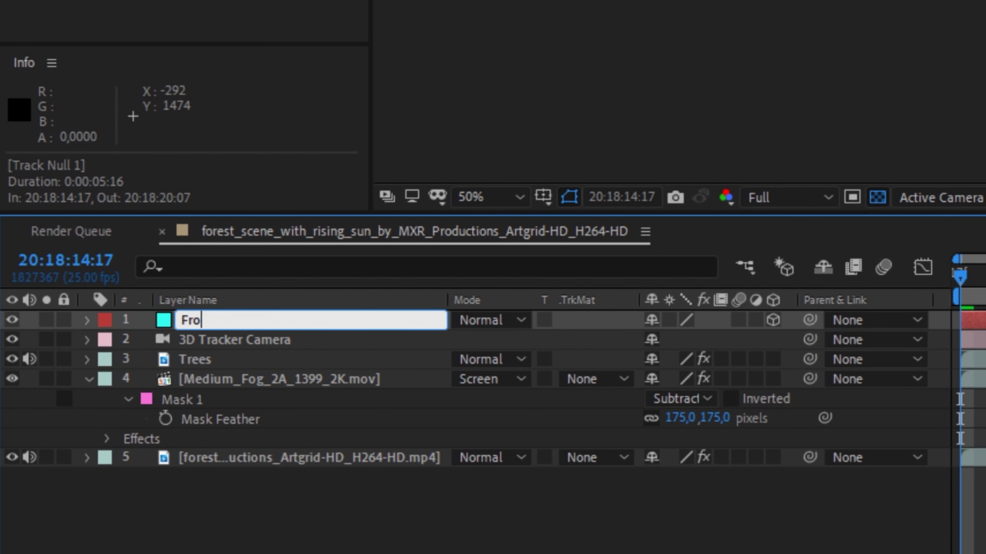
text(eground Left)
key(Return)
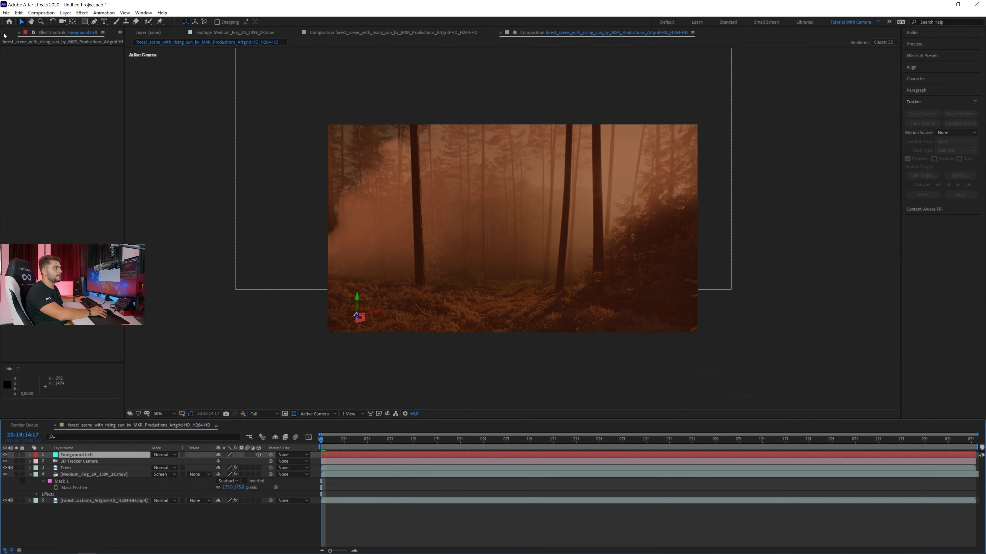
click(12, 33)
Add Angled_Trail_0107_1.mov to the comp as a 3D layer and shift it earlier in time
double_click(51, 111)
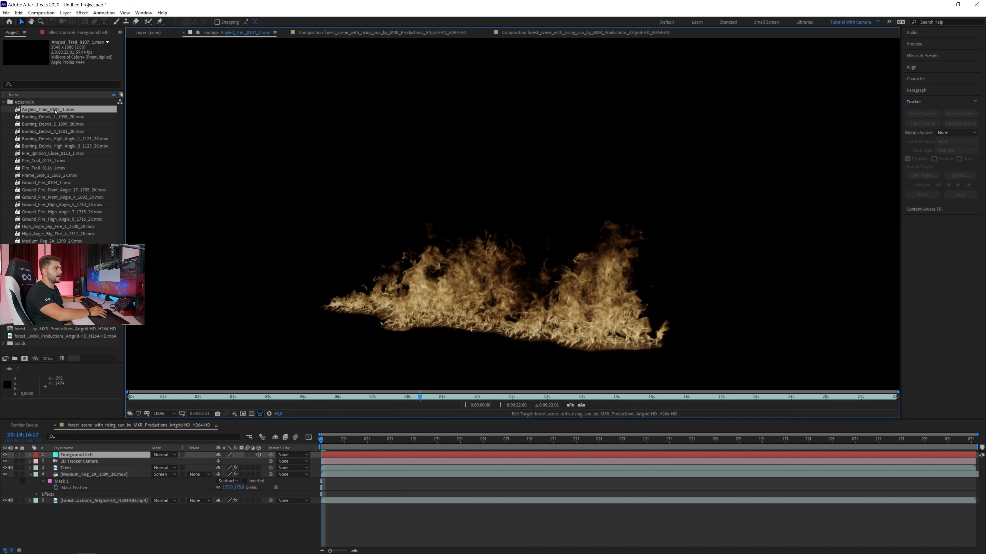
drag(103, 383, 103, 455)
click(258, 455)
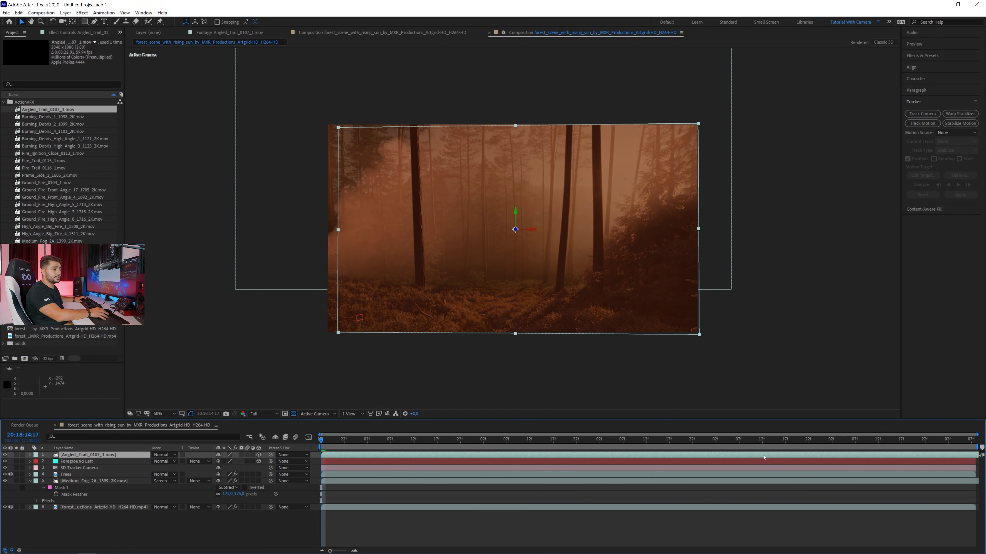
drag(764, 457, 195, 457)
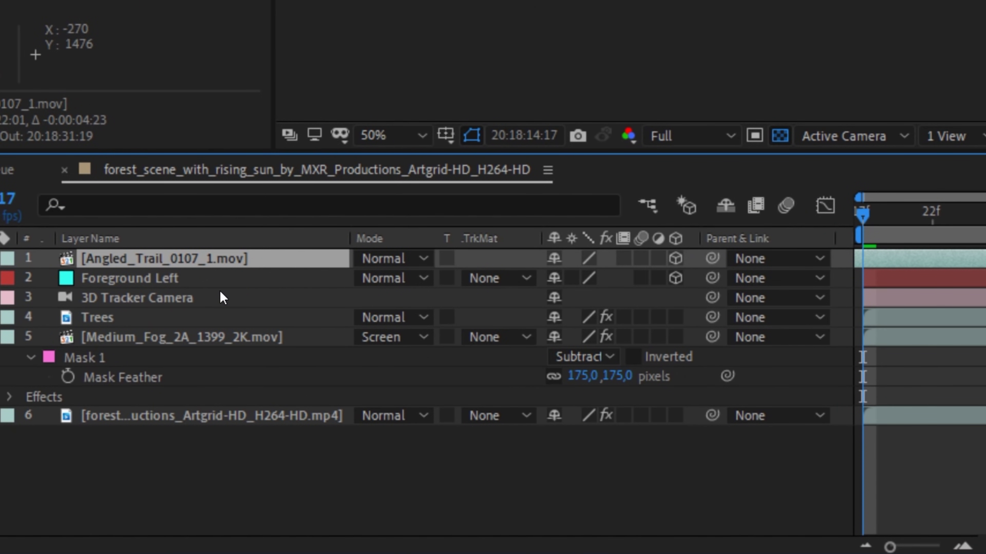
Paste the Foreground Left null's Position onto the fire layer and raise it in the frame
click(155, 283)
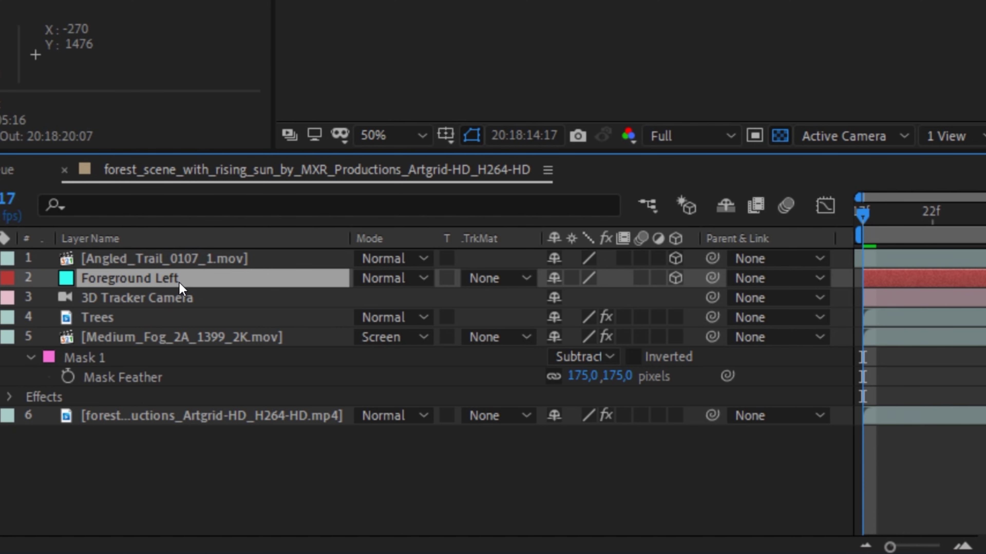
key(p)
click(94, 300)
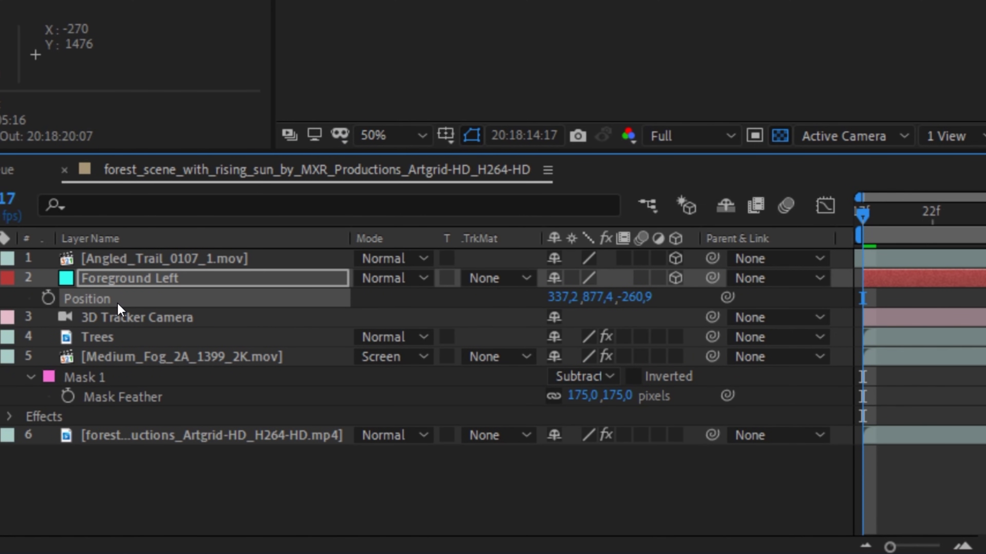
click(131, 263)
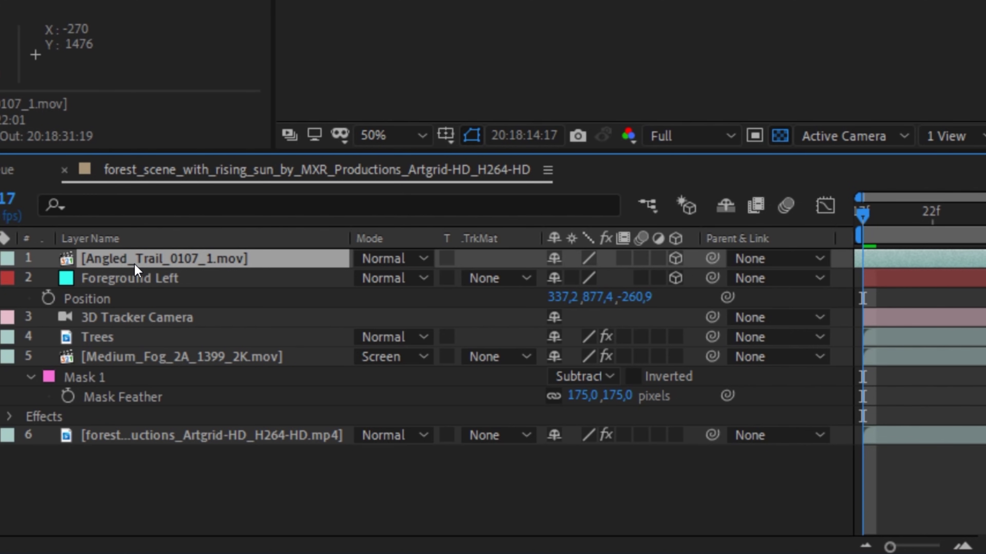
key(ctrl+v)
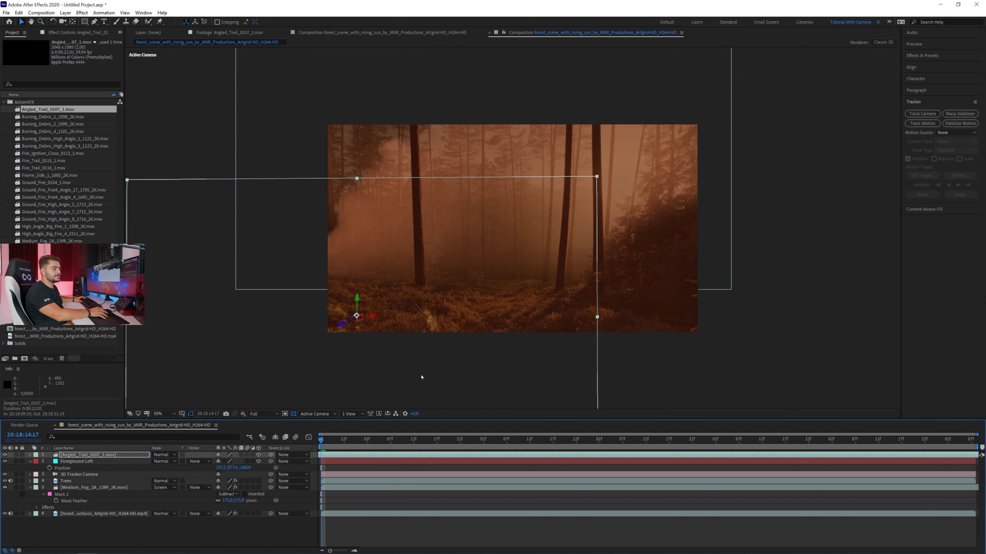
drag(422, 376, 405, 319)
View the composition at 100% and pan to the fire area at the lower left
key(period)
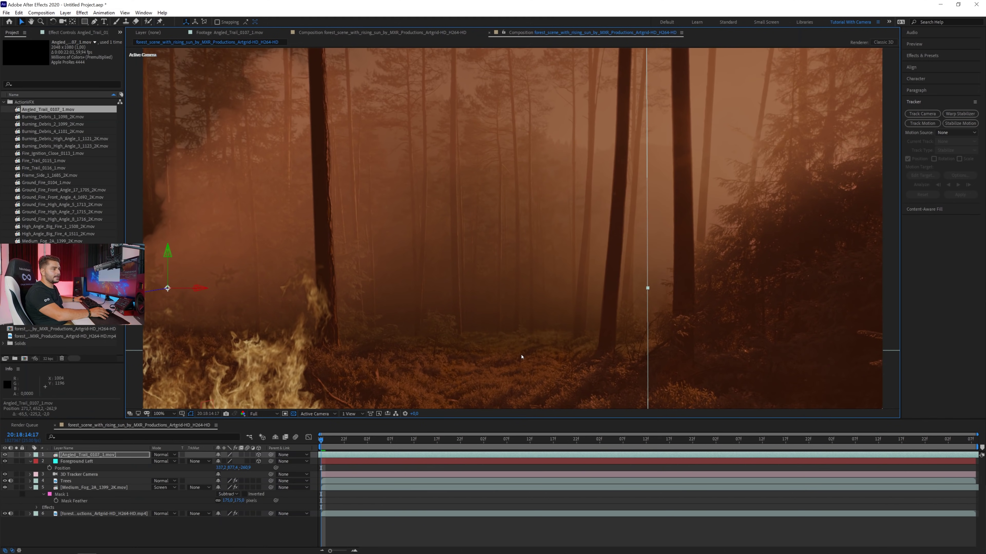
drag(437, 358, 585, 265)
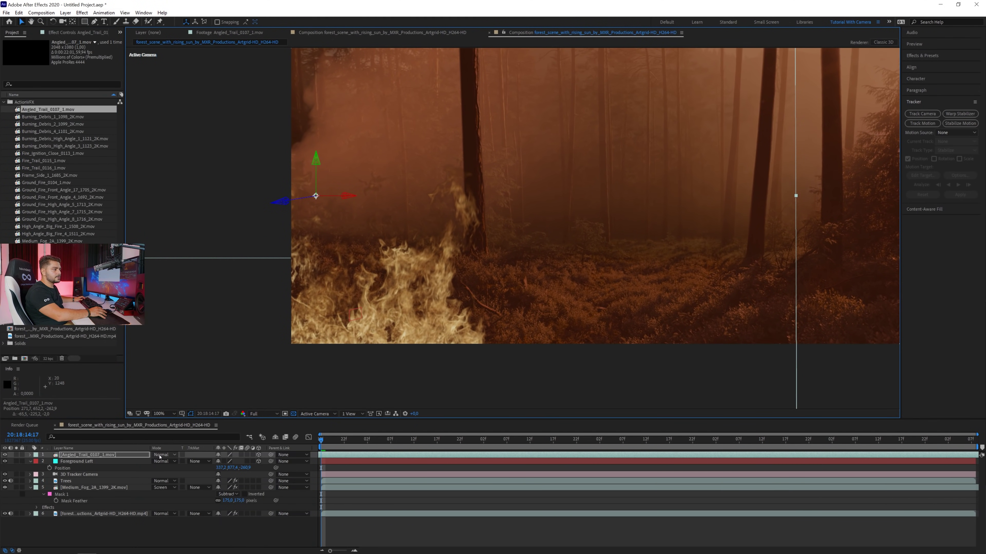
click(129, 457)
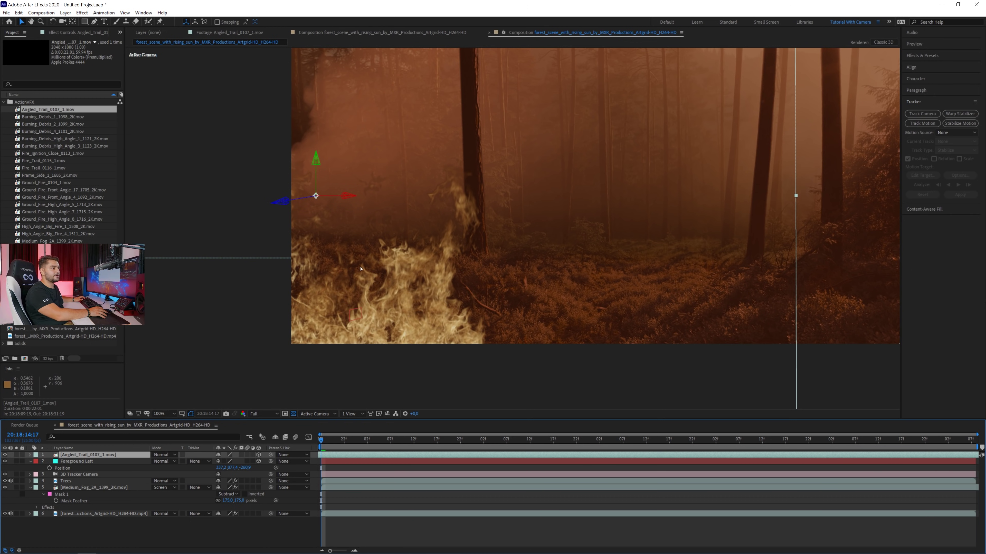
key(ctrl+space)
Apply Solid Composite to the fire layer with its colour set to 000000
text(solid)
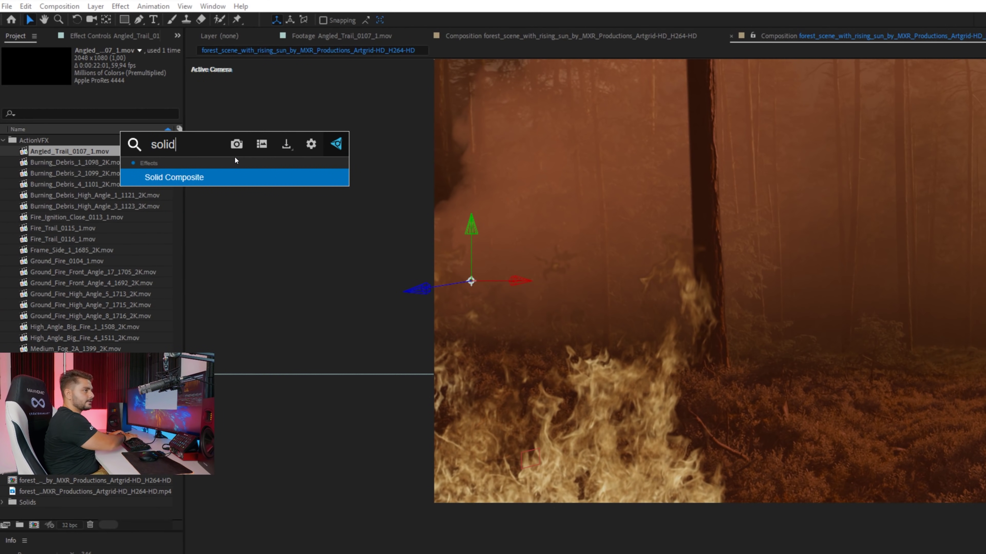
key(Return)
click(103, 80)
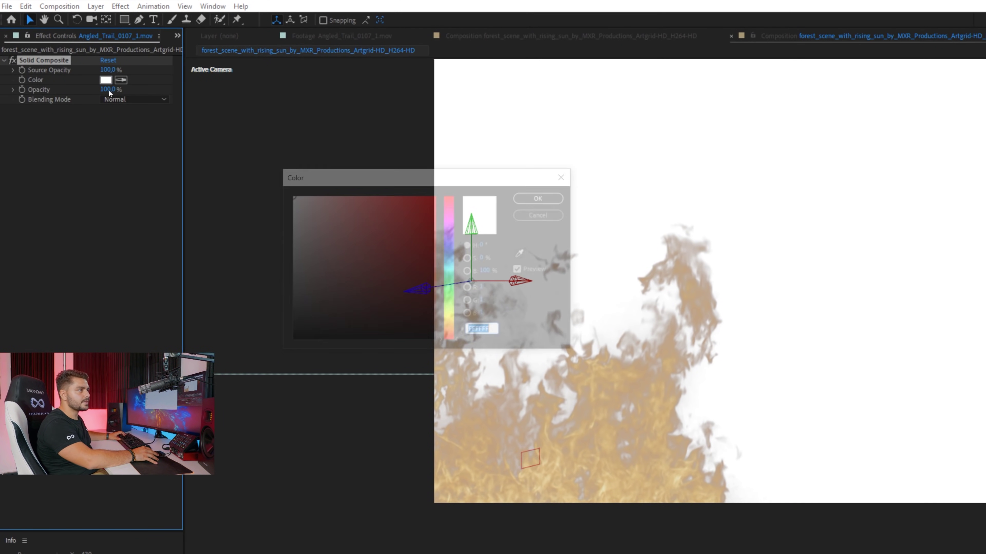
text(000000)
click(539, 198)
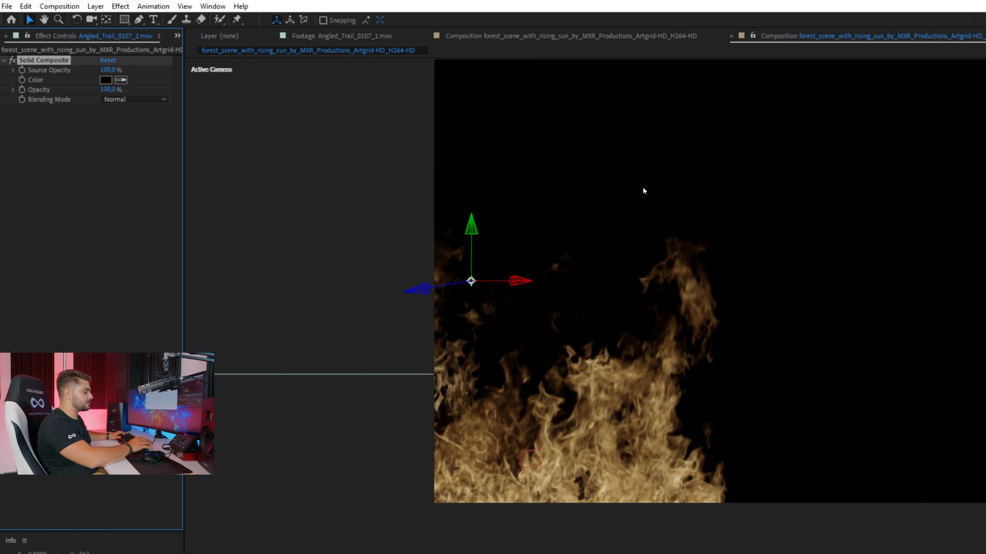
Apply the CG Perfect Glow V03 preset with glow radius 30 and intensities of 0,1
key(ctrl+space)
text(perfe)
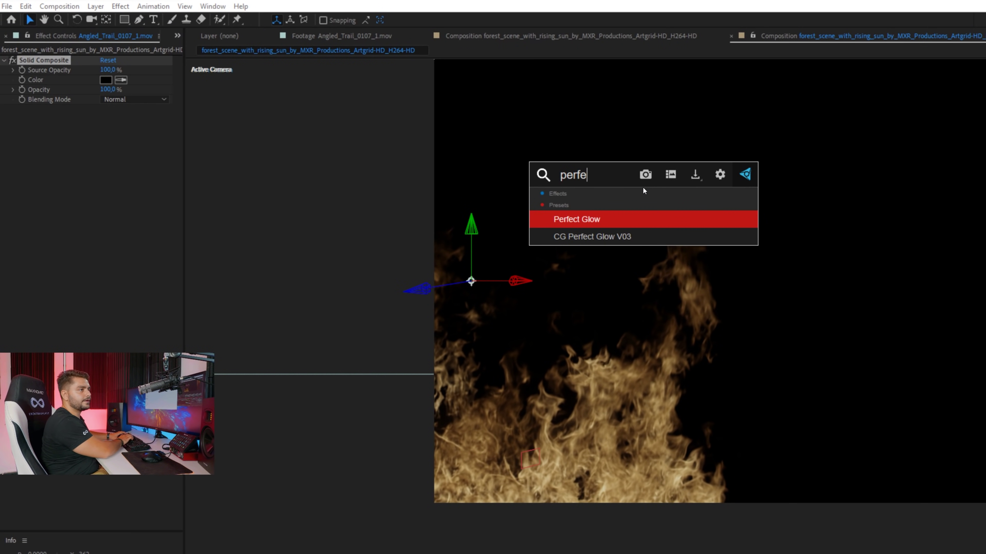
key(Down)
key(Return)
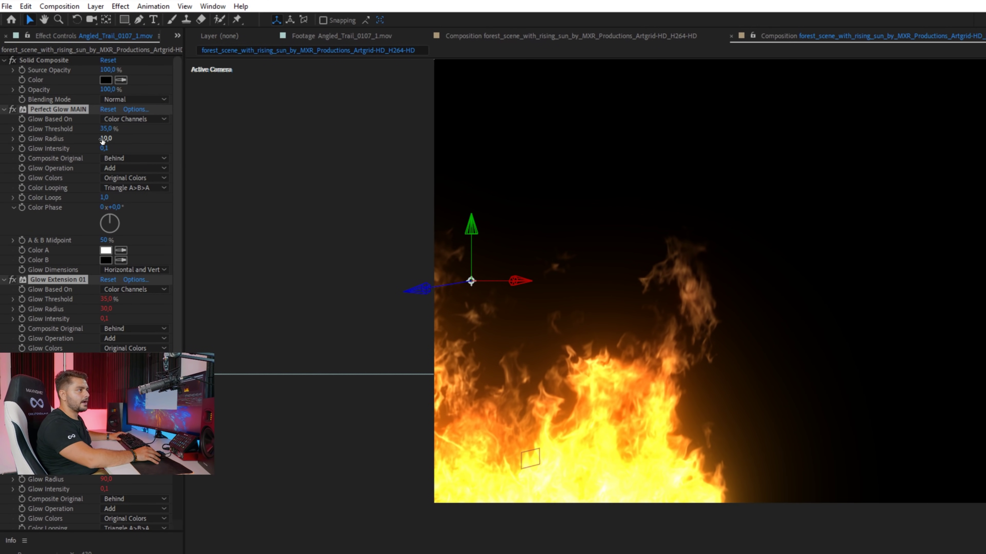
drag(106, 139, 118, 141)
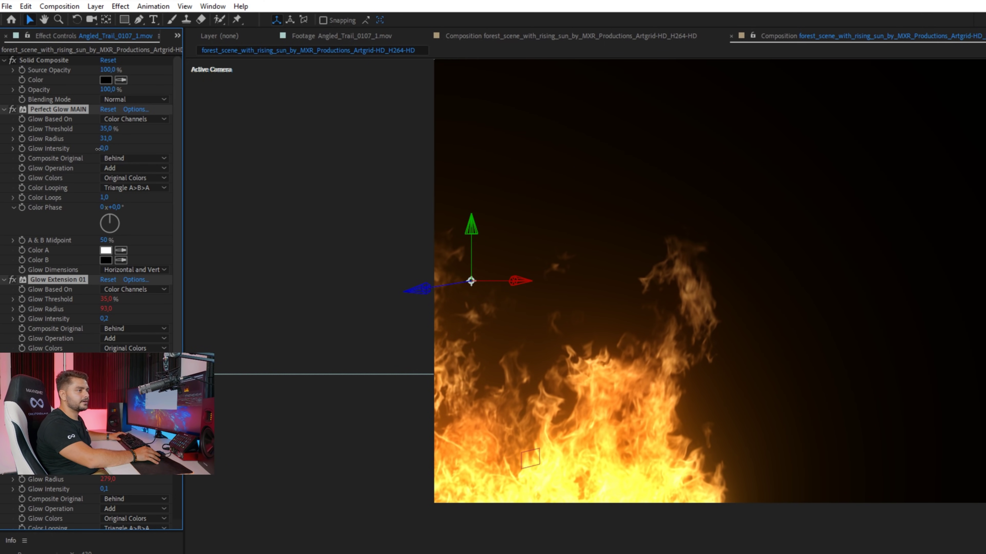
drag(98, 149, 100, 150)
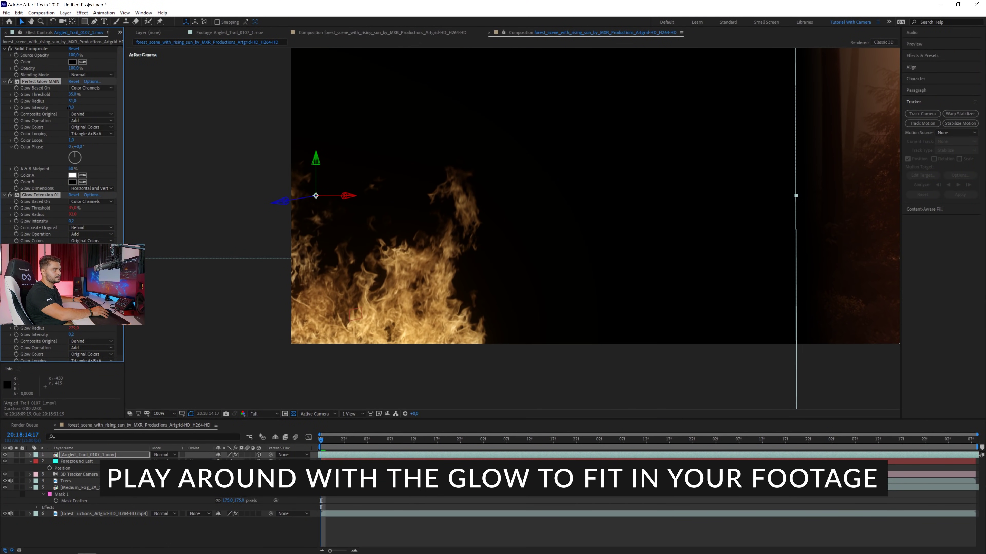
drag(71, 108, 77, 111)
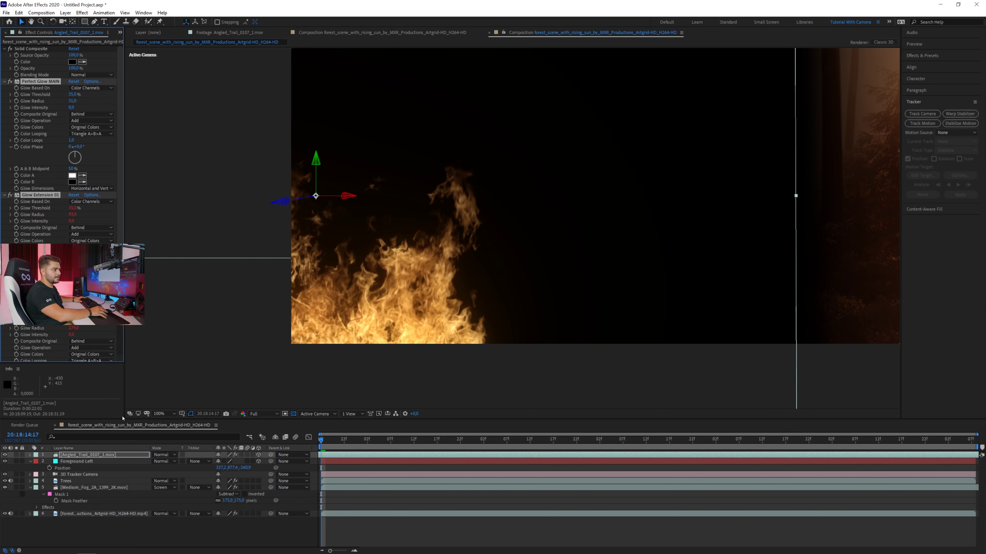
Set the fire layer's blending mode to Screen and re-centre the composite in the view
click(165, 455)
click(196, 214)
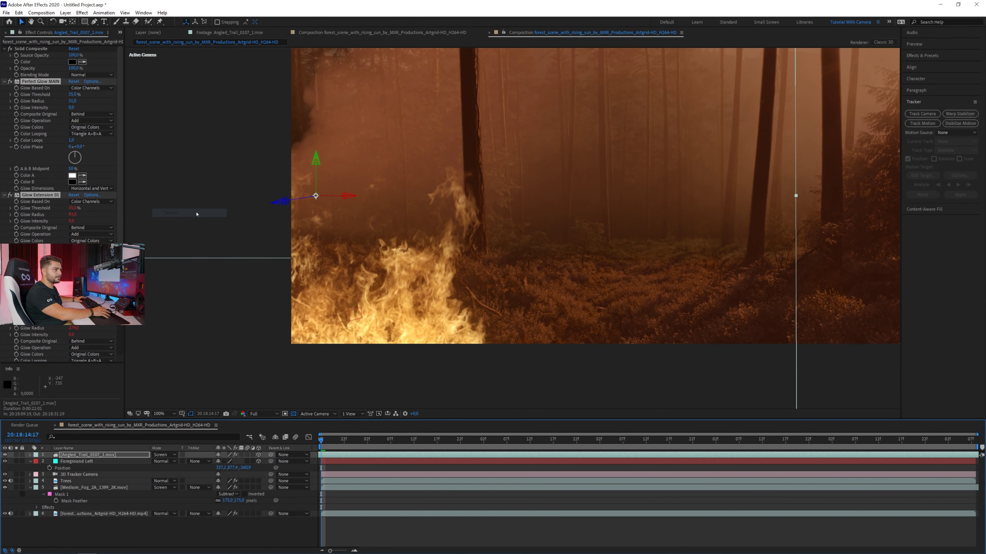
drag(531, 240, 432, 278)
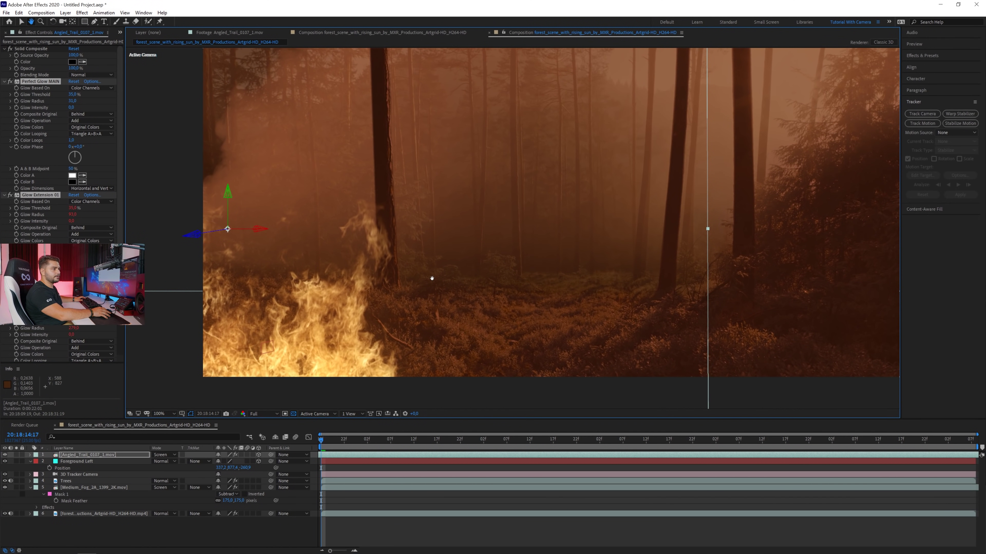
click(120, 33)
click(134, 39)
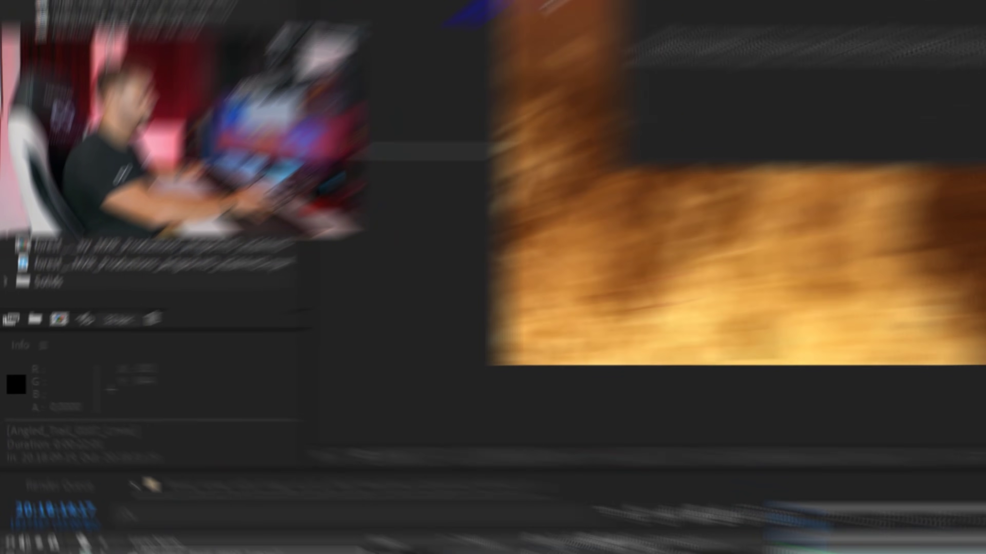
Change the project colour depth to 32 bits per channel (float) and confirm
click(319, 138)
click(311, 162)
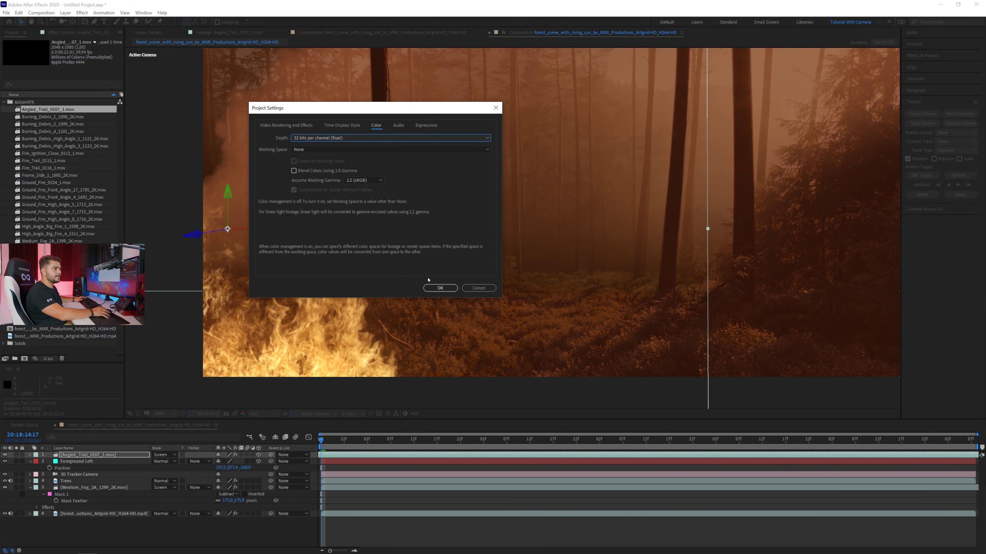
click(434, 288)
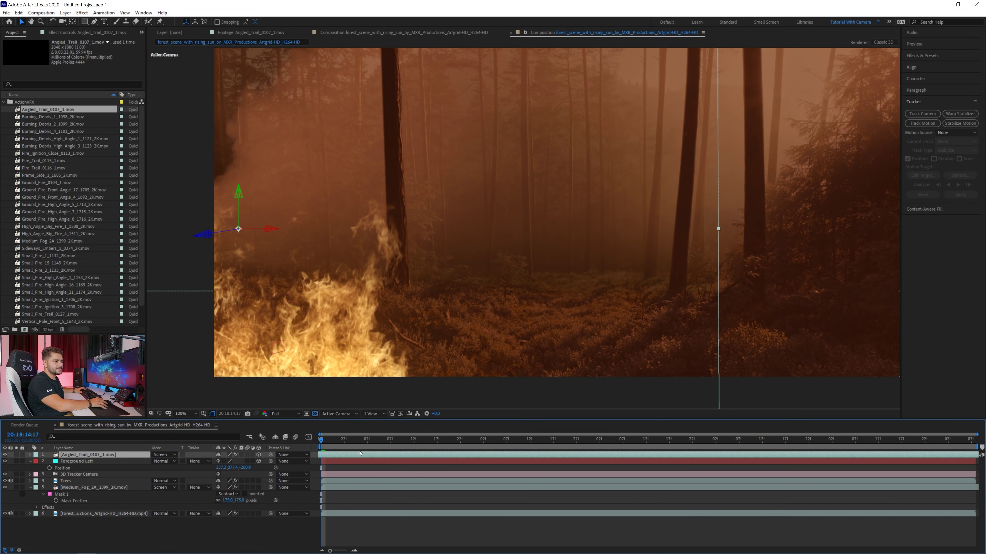
Apply Curves from Color Correction and adjust the Red, Blue and Green channels in turn
click(82, 12)
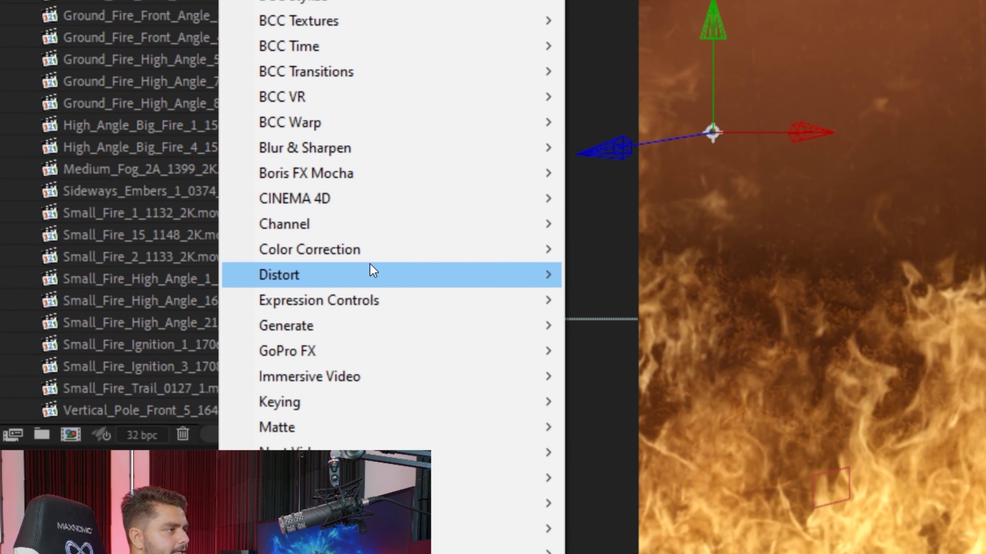
mouse_move(124, 268)
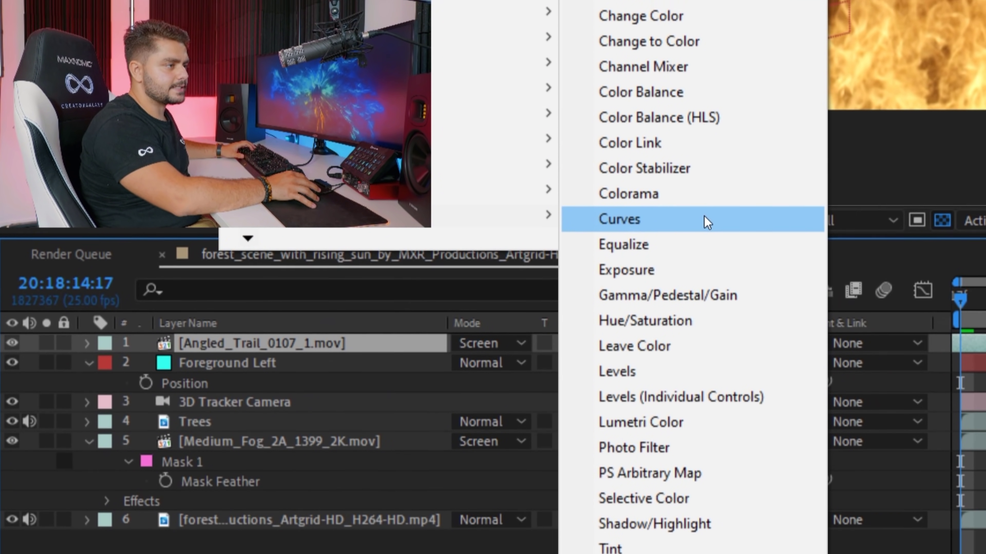
click(705, 169)
click(97, 188)
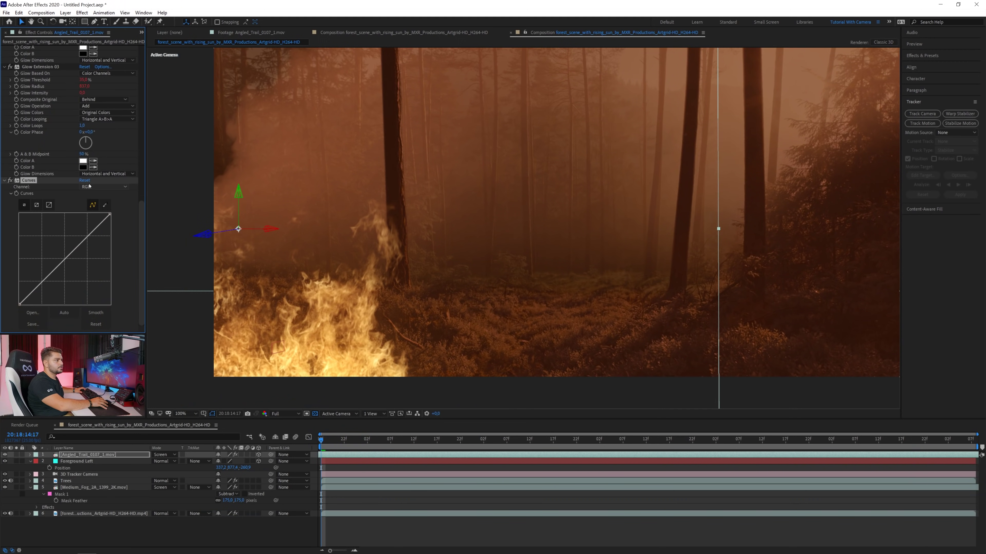
click(96, 204)
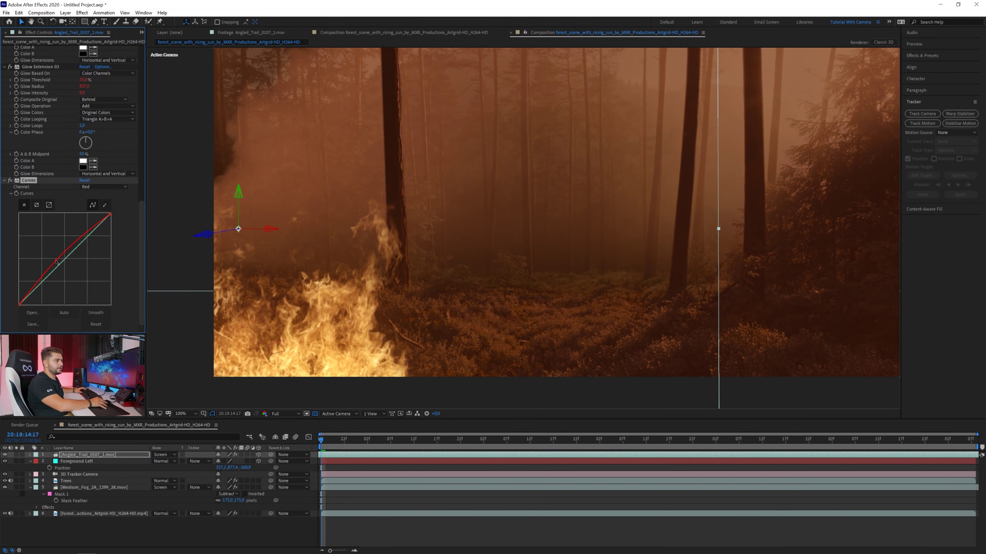
click(105, 190)
click(100, 220)
click(112, 190)
click(97, 212)
Reshape the green curve to brighten the fire and set main glow intensity to 0,1
drag(78, 247, 77, 242)
drag(52, 274, 49, 281)
drag(75, 241, 74, 236)
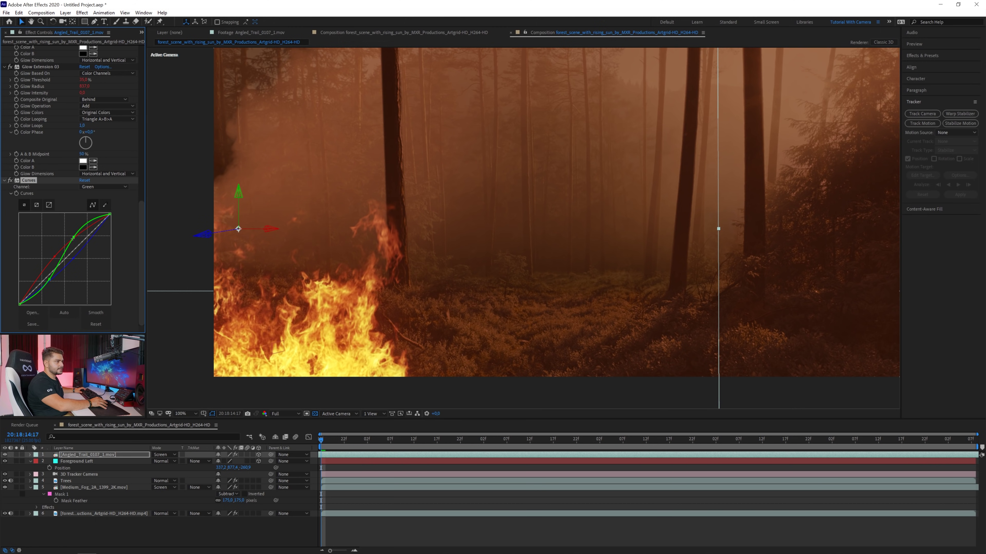
drag(49, 279, 44, 276)
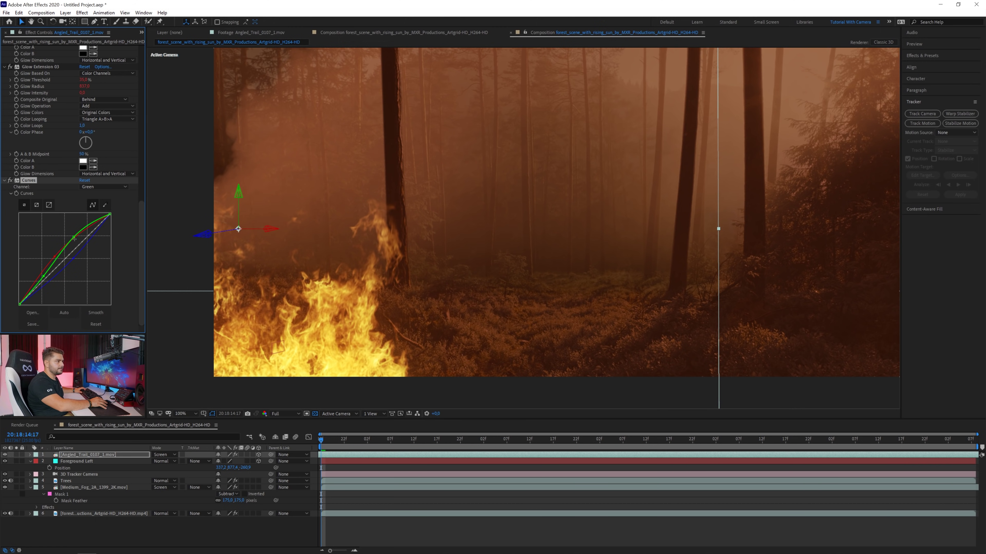
drag(75, 239, 79, 246)
drag(44, 277, 50, 280)
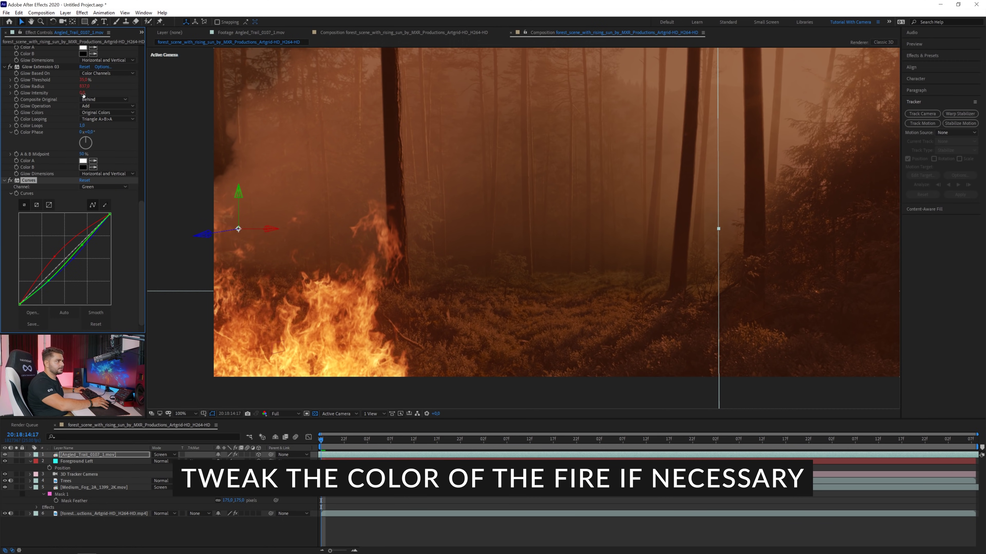
scroll(93, 101, up, 10)
drag(82, 108, 108, 108)
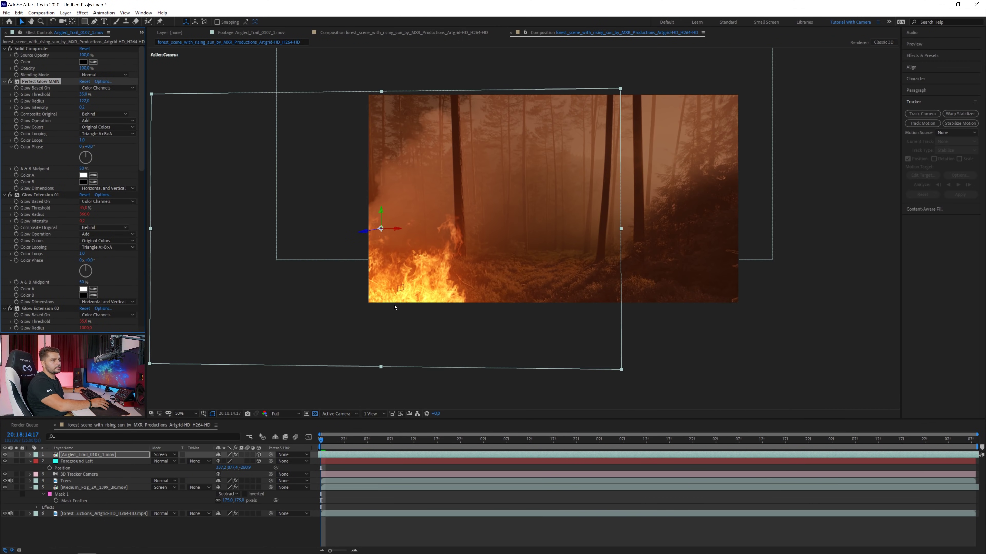
Fit the composition in the view and preview Burning_Debris_1_1098_2K.mov from the ActionVFX footage
key(slash)
click(193, 415)
click(194, 286)
click(142, 33)
click(163, 41)
double_click(61, 117)
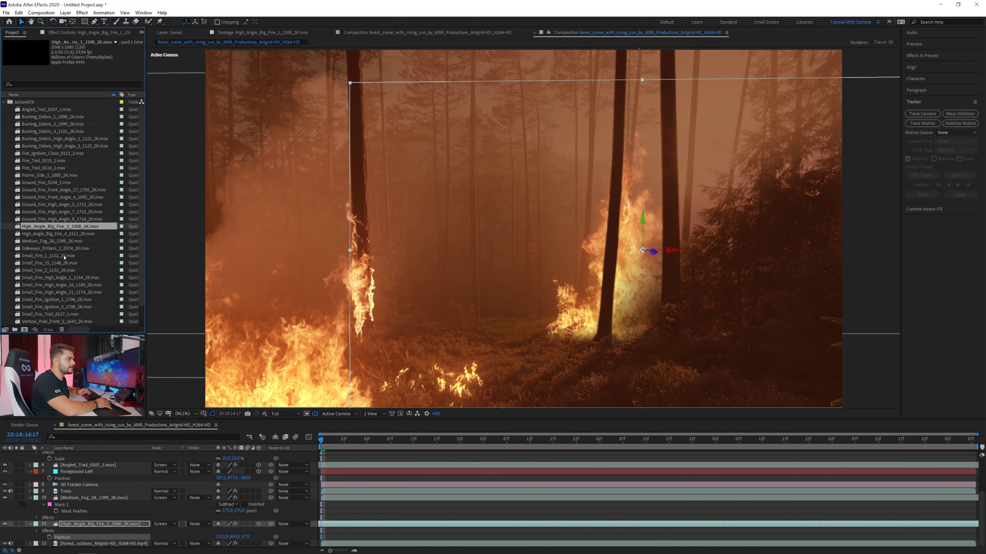
Preview the Sideways_Embers_1_0374_2K.mov clip in the footage viewer
double_click(63, 301)
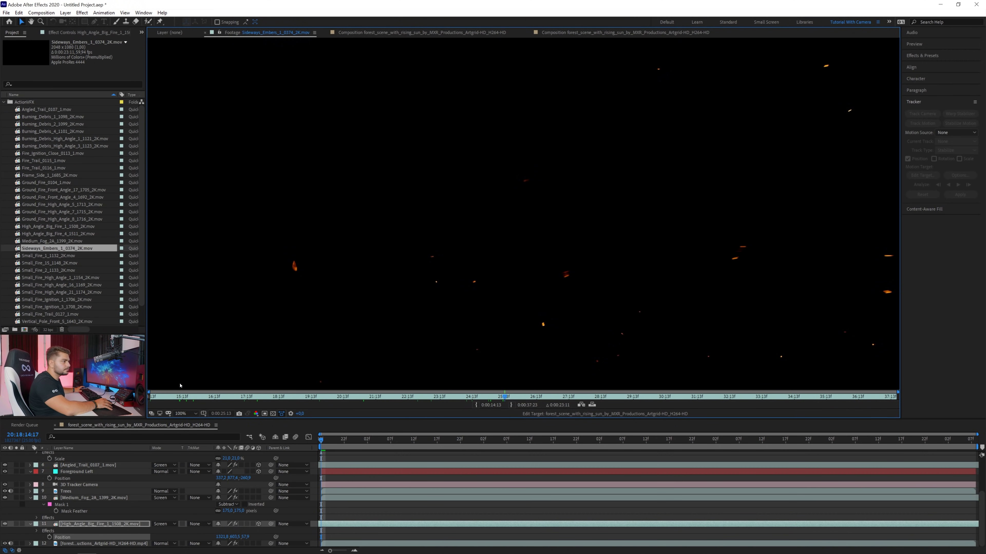
Add Sideways_Embers_1_0374_2K.mov as a 3D layer, scale it to 147% and start it at the beginning
drag(76, 249, 166, 464)
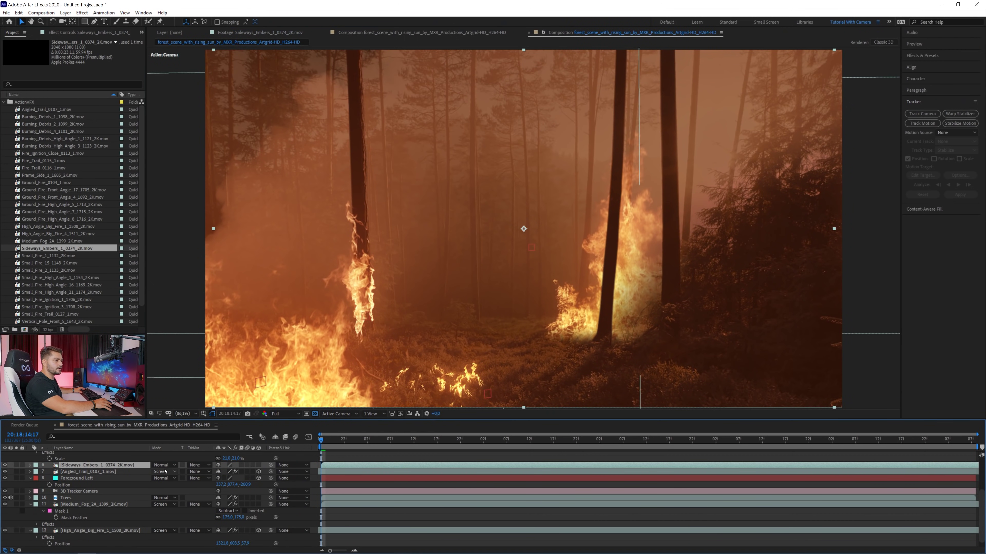
click(258, 465)
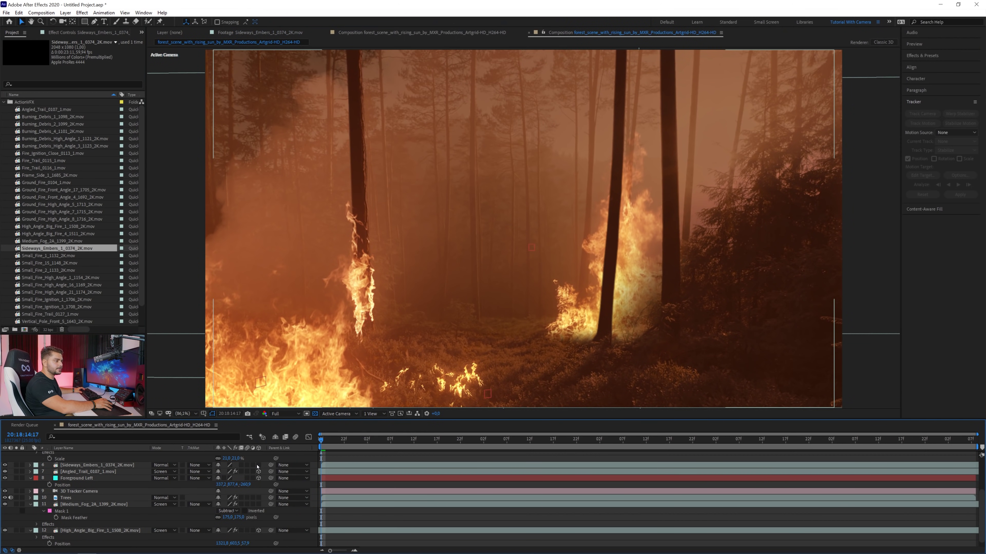
click(117, 466)
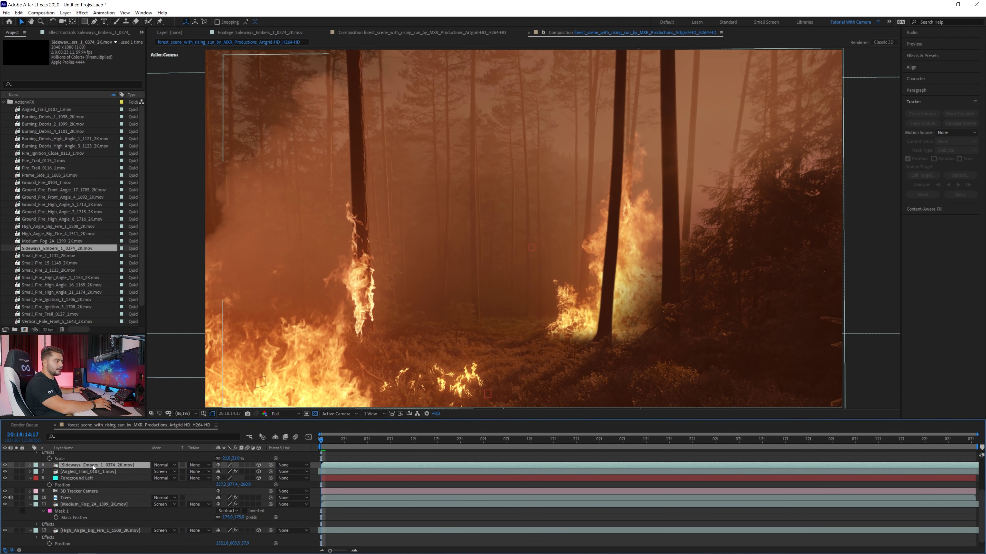
key(s)
click(232, 474)
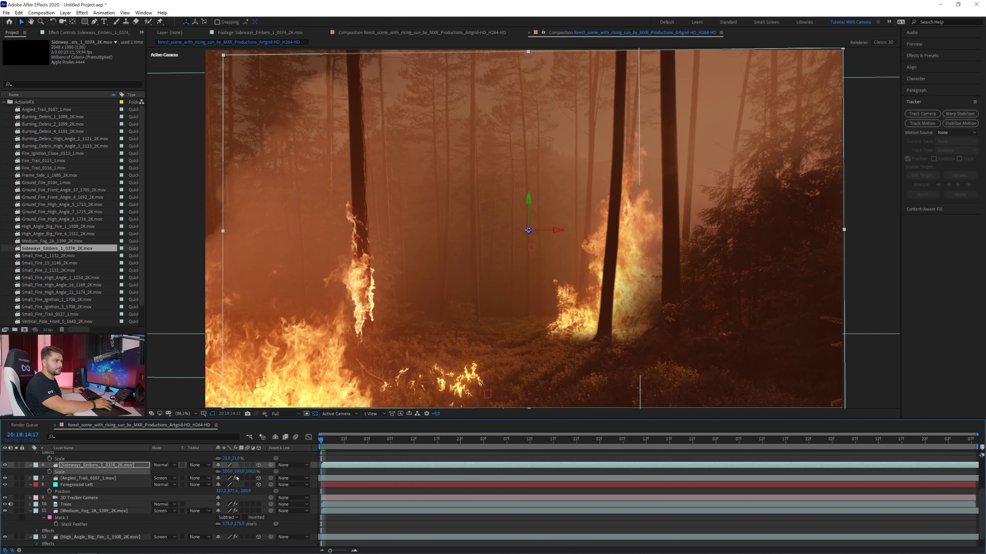
drag(238, 471, 458, 471)
drag(945, 468, 749, 471)
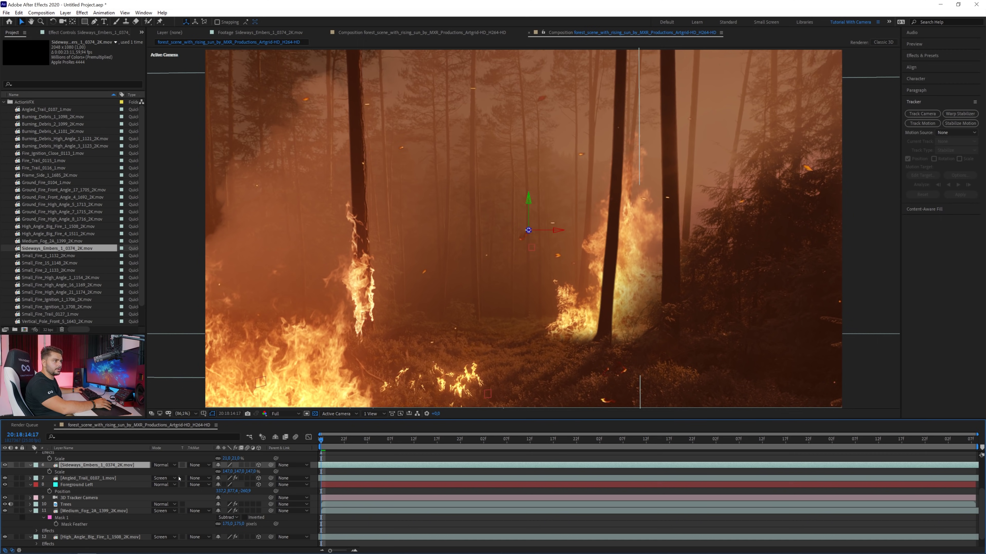
Flip the embers layer horizontally
right_click(424, 323)
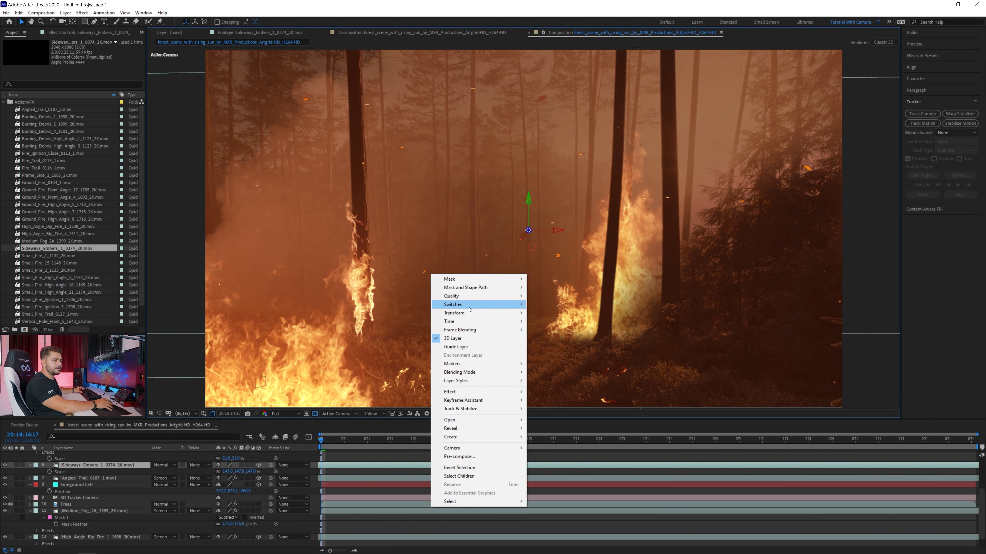
mouse_move(455, 313)
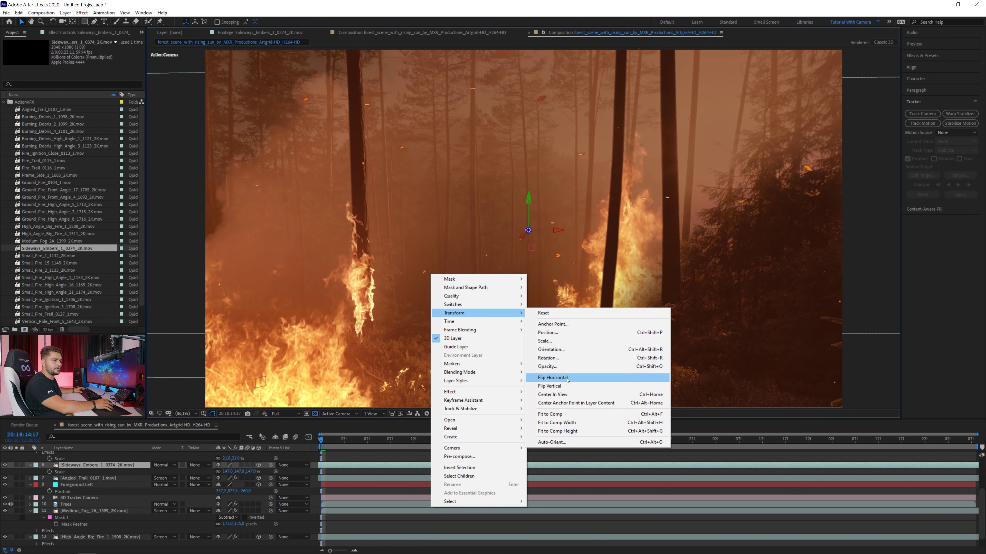
click(552, 378)
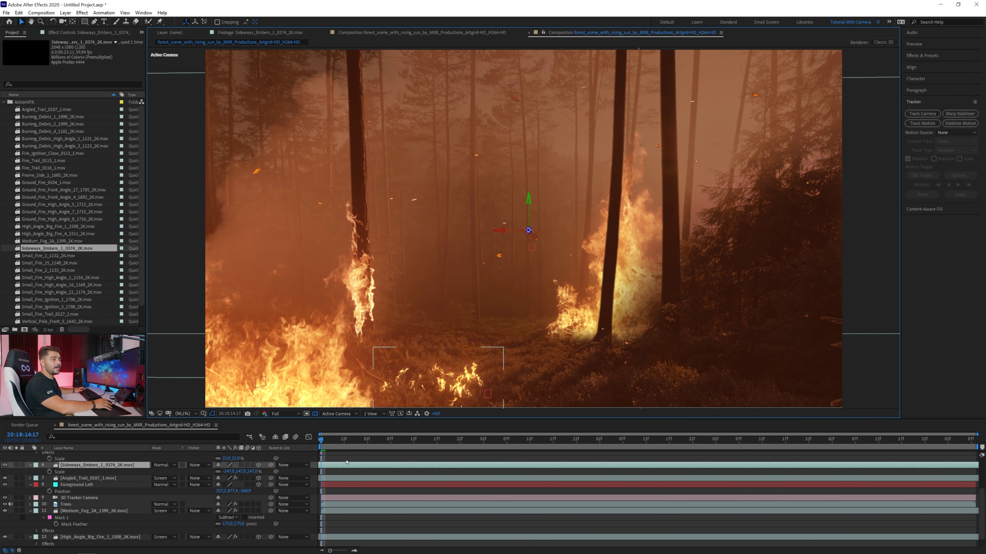
Apply RSMB motion blur to the embers layer
key(ctrl+space)
text(rsmb)
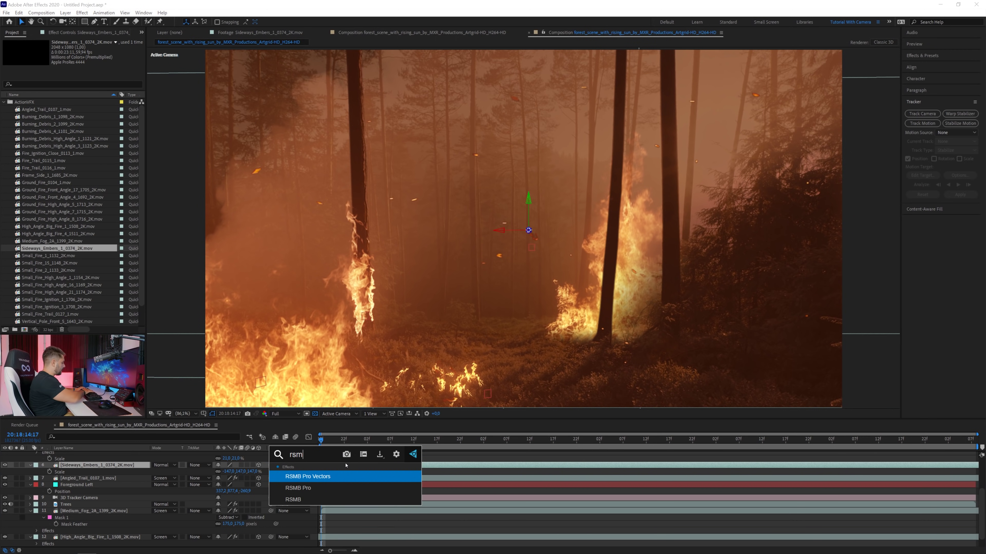
key(Down)
key(Down)
key(Return)
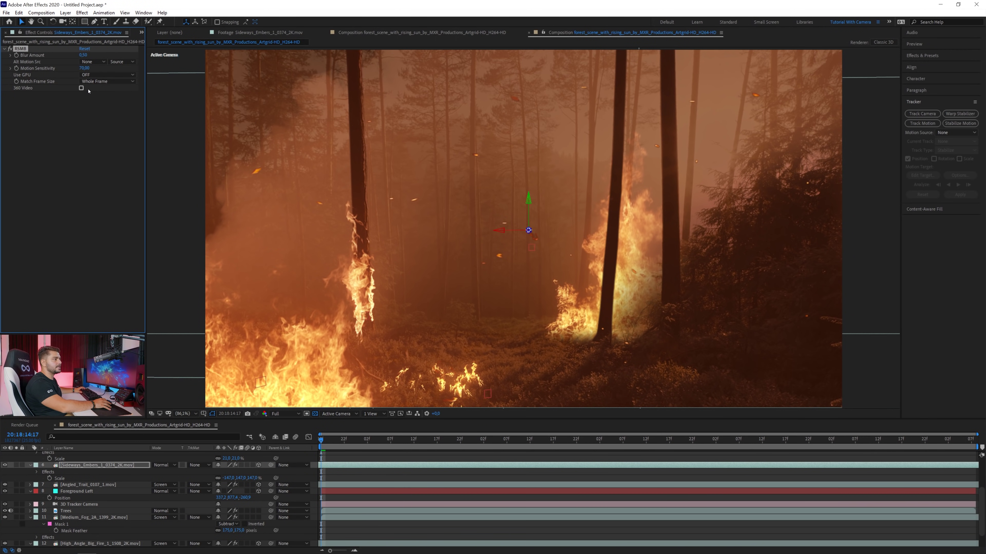
Add an Exposure effect to the embers and raise exposure to 0.19
key(ctrl+space)
text(expo)
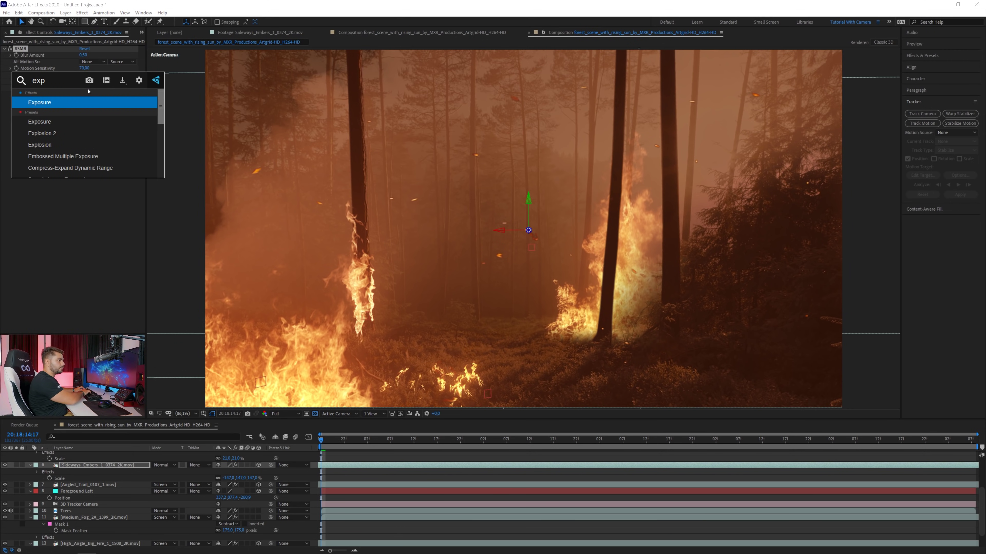
key(Return)
drag(84, 114, 92, 114)
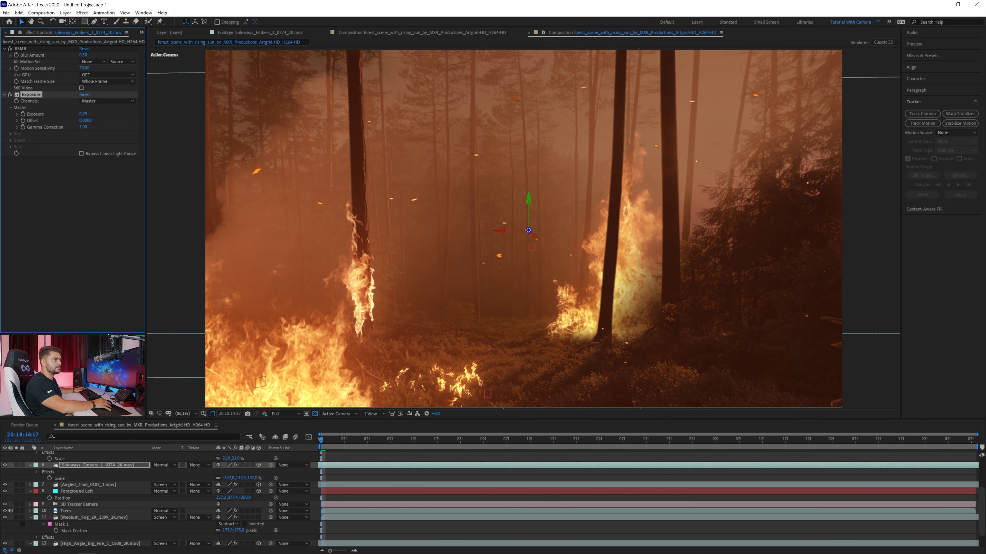
click(74, 485)
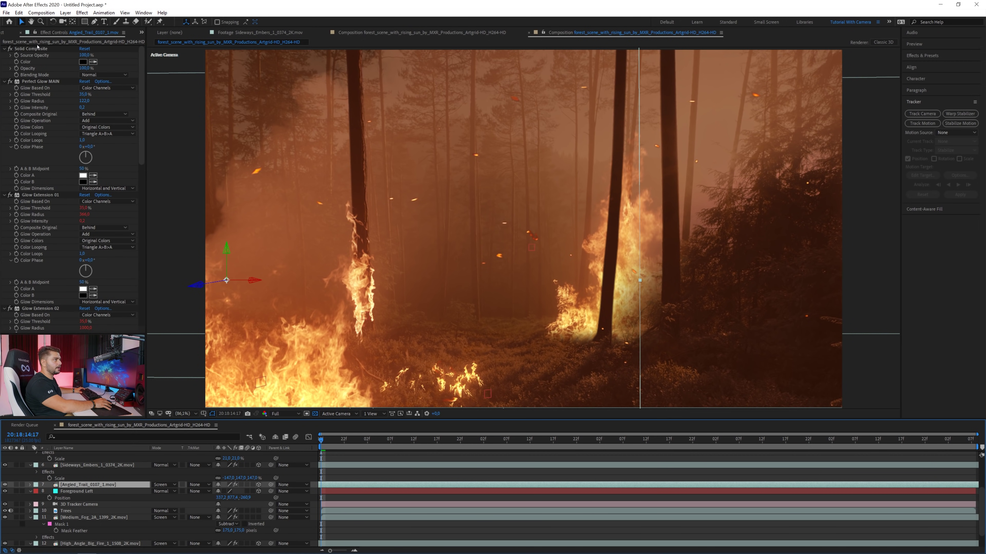
Copy all of Angled_Trail's effects and paste them onto the Sideways_Embers layer
click(37, 48)
key(ctrl+a)
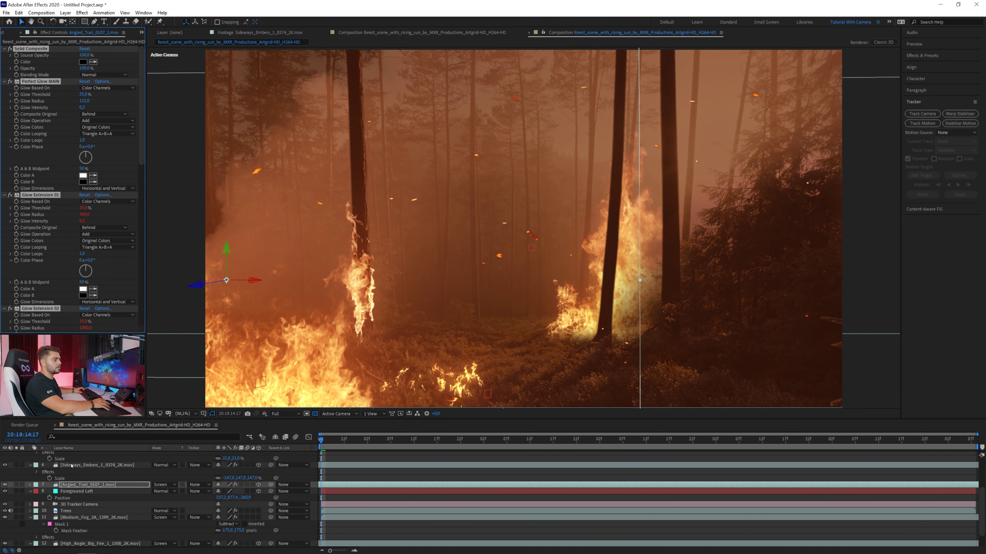
click(72, 466)
key(ctrl+v)
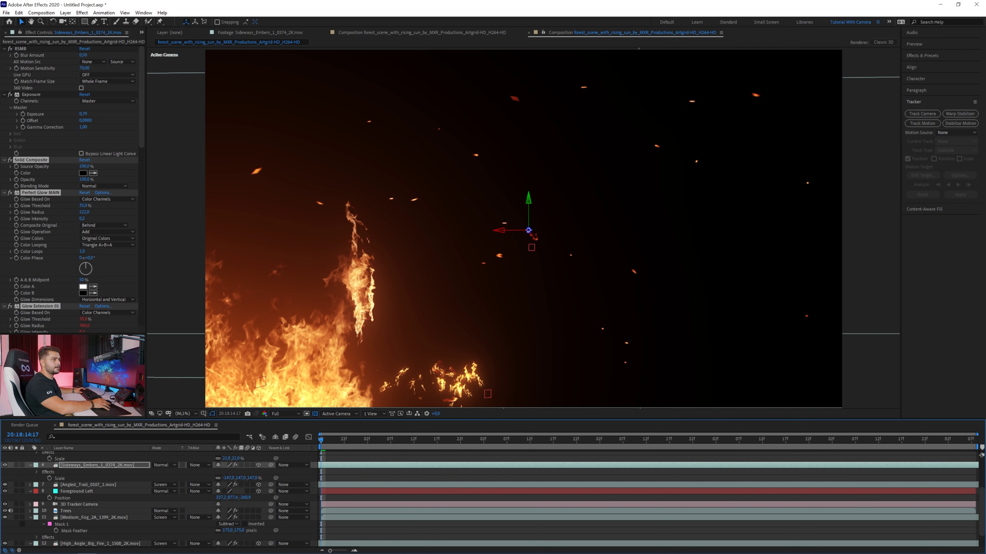
Set the embers layer to Screen mode and raise Perfect Glow MAIN intensity to 4.4
click(163, 465)
click(170, 223)
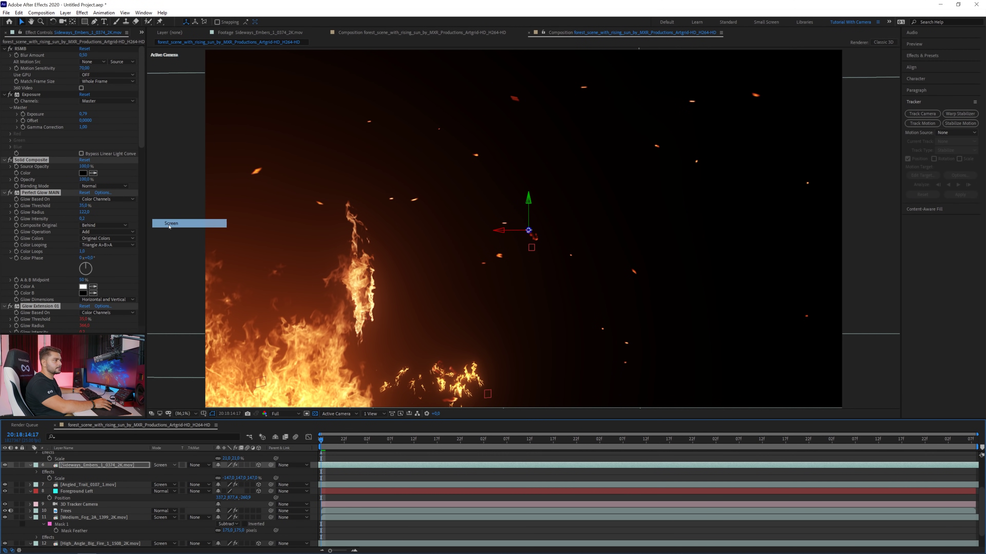
click(104, 214)
click(86, 220)
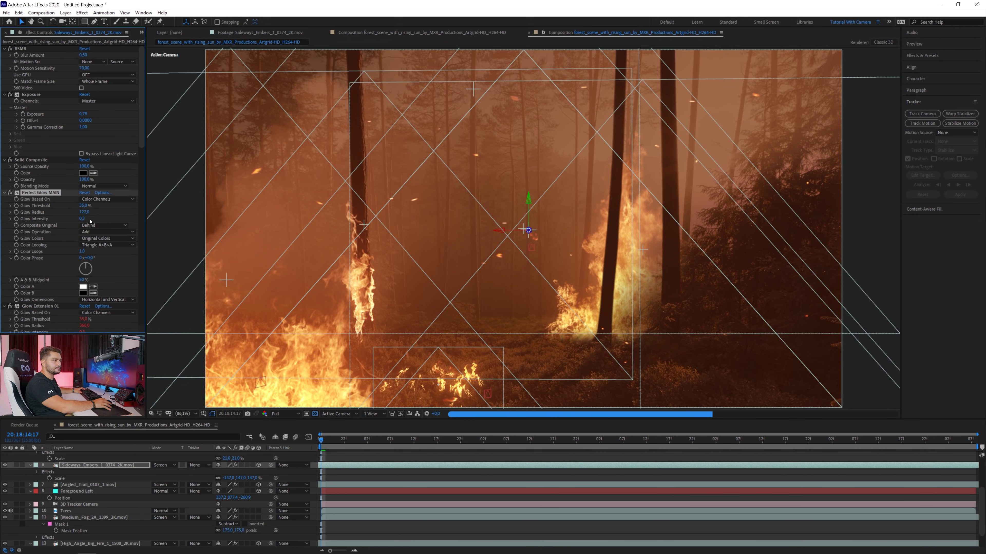
mouse_move(90, 221)
mouse_down()
mouse_move(123, 225)
mouse_move(105, 224)
mouse_up()
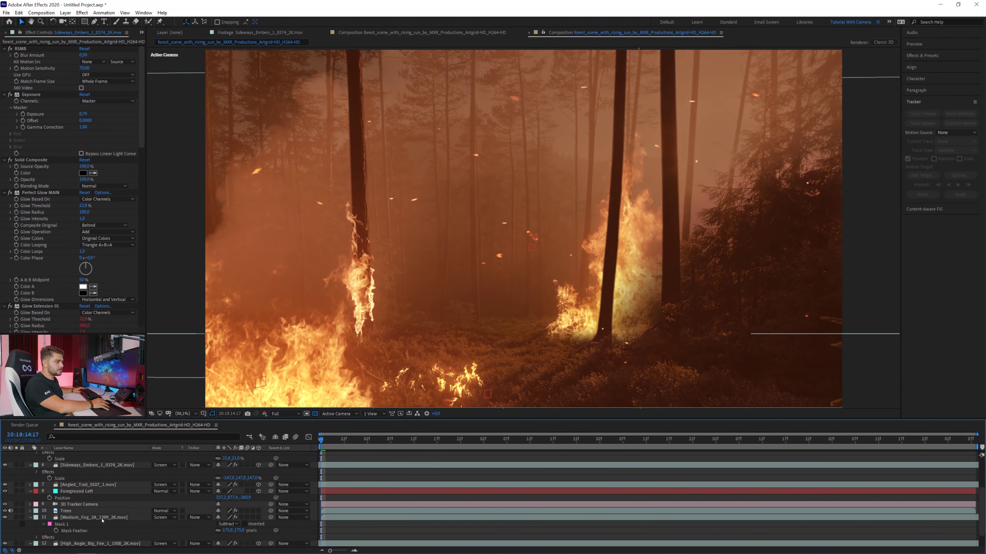
Duplicate the Angled_Trail fire layer and move the copy toward the right
scroll(102, 520, down, 2)
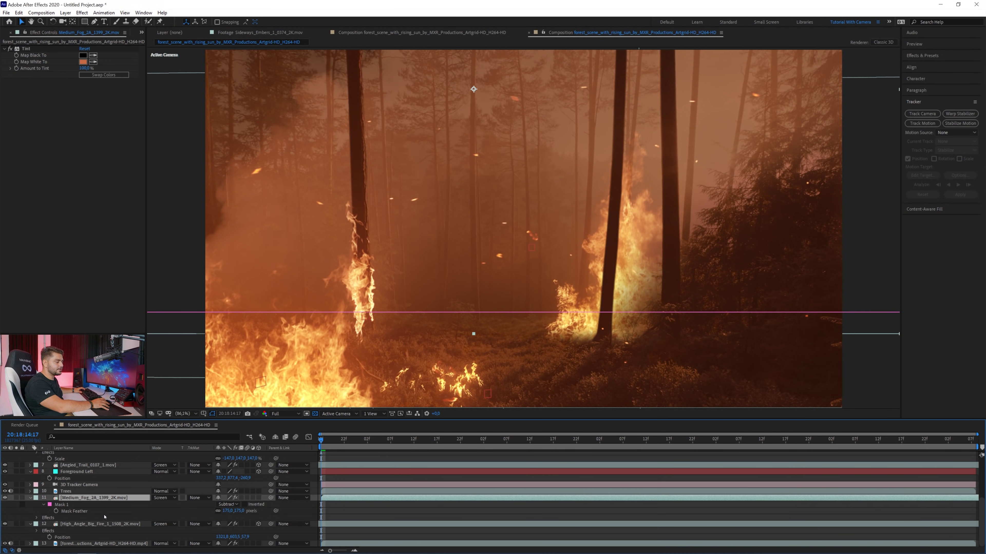
click(95, 524)
scroll(91, 513, up, 5)
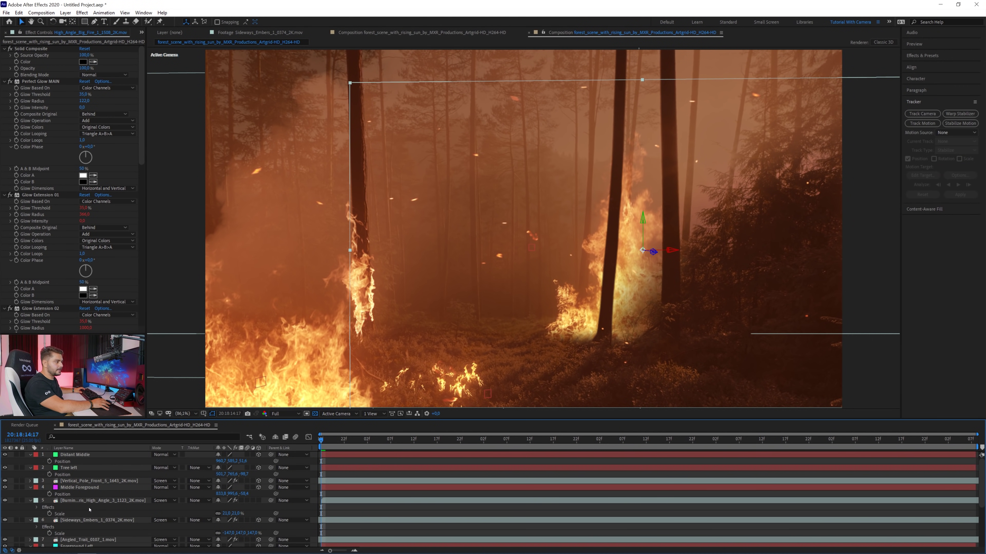
click(89, 501)
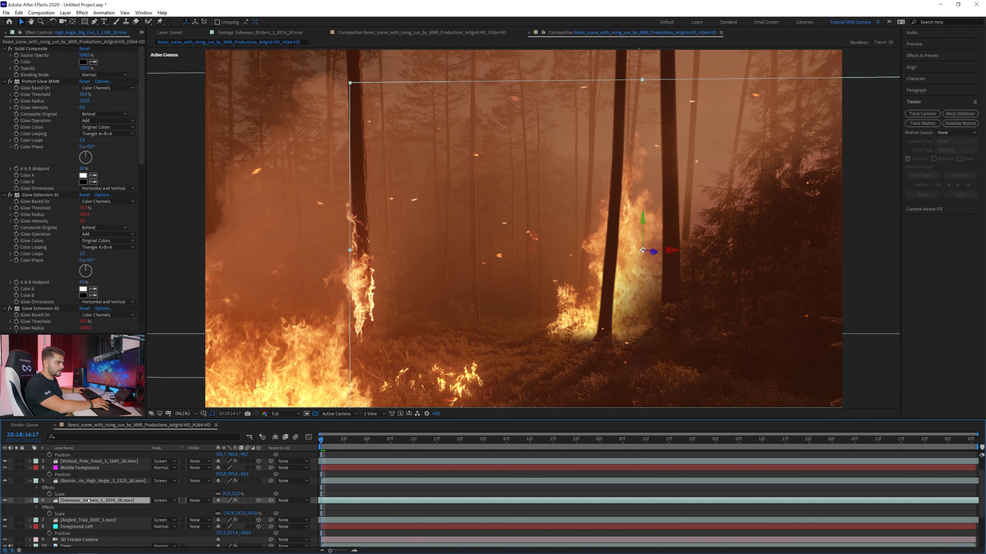
click(87, 522)
key(ctrl+d)
drag(168, 353, 608, 330)
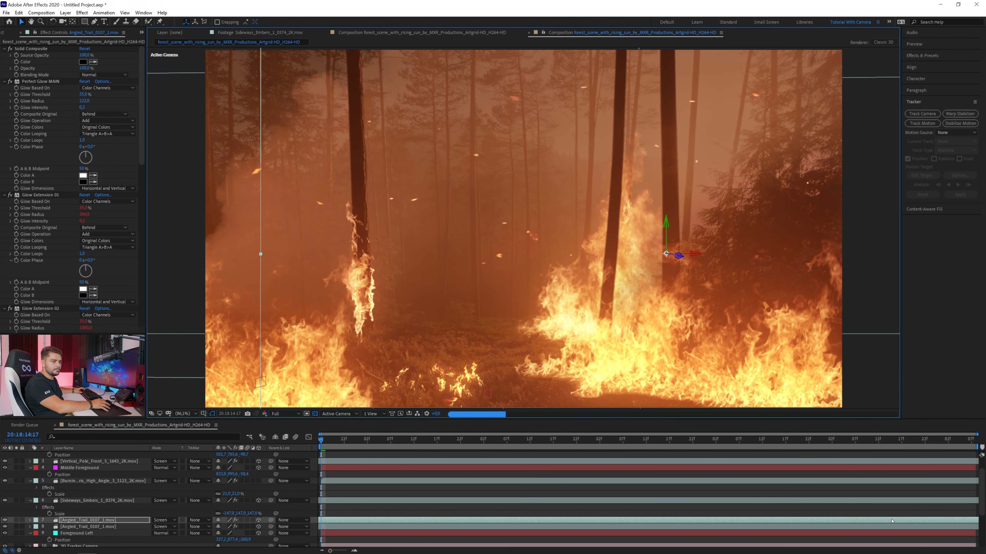
click(691, 520)
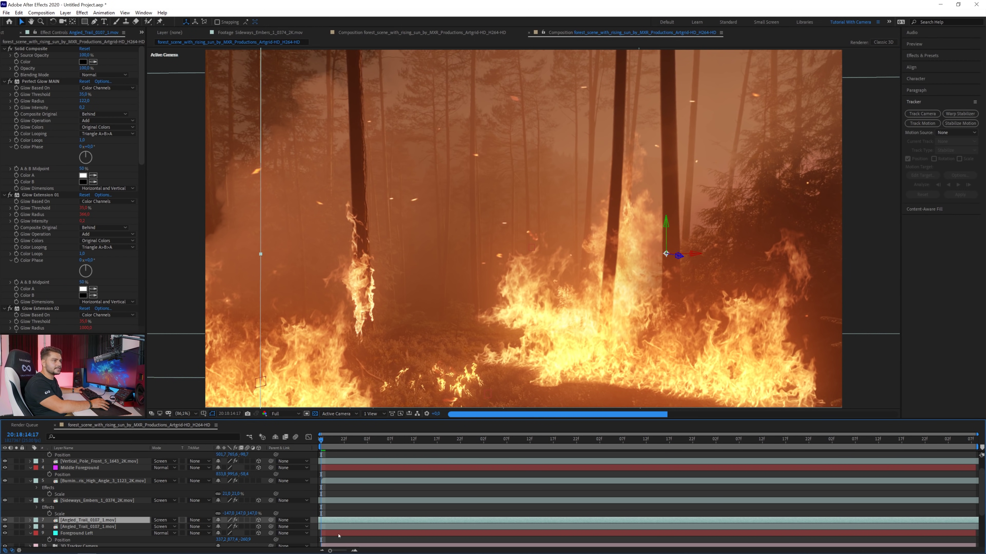
Scale the fire copy to 70% and shift its timing in the timeline
key(s)
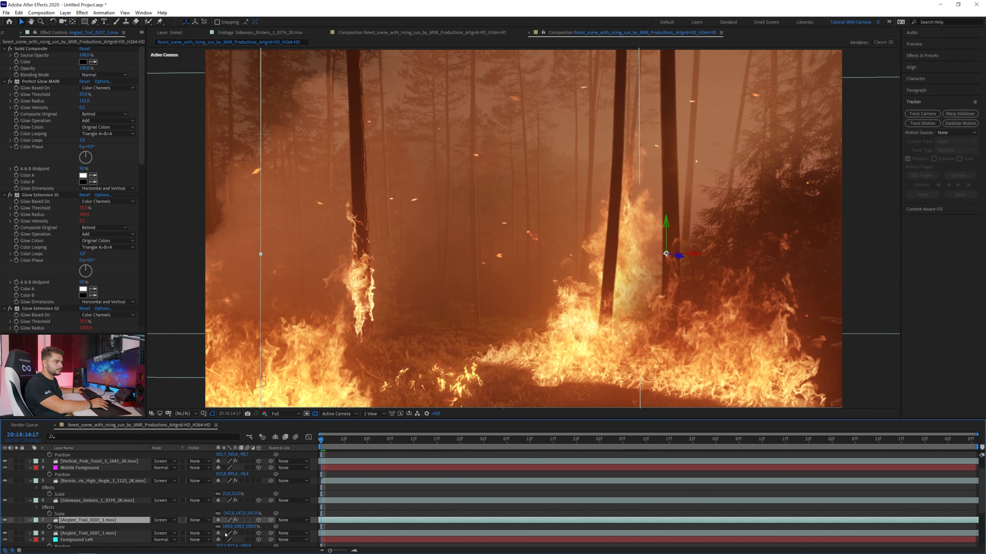
text(70)
key(Return)
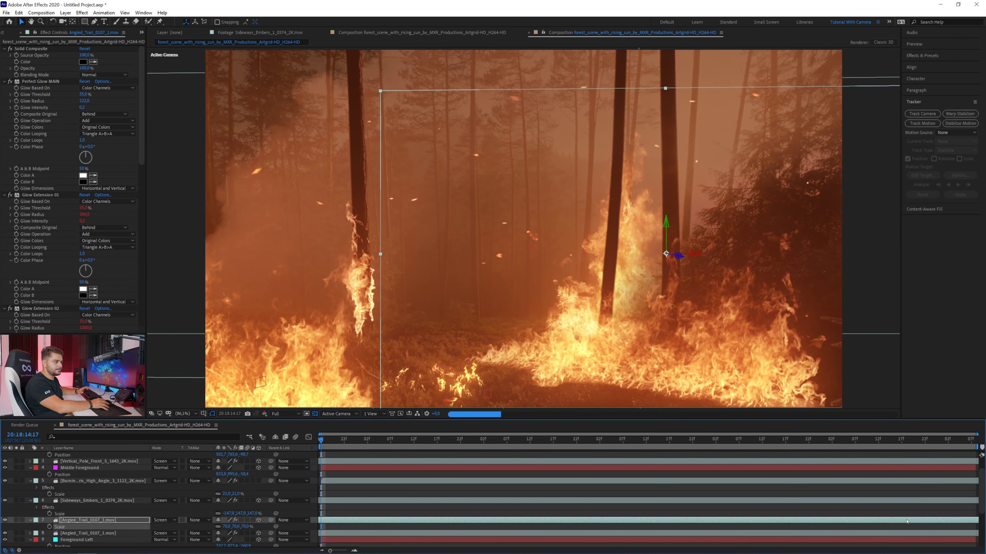
drag(873, 522, 548, 525)
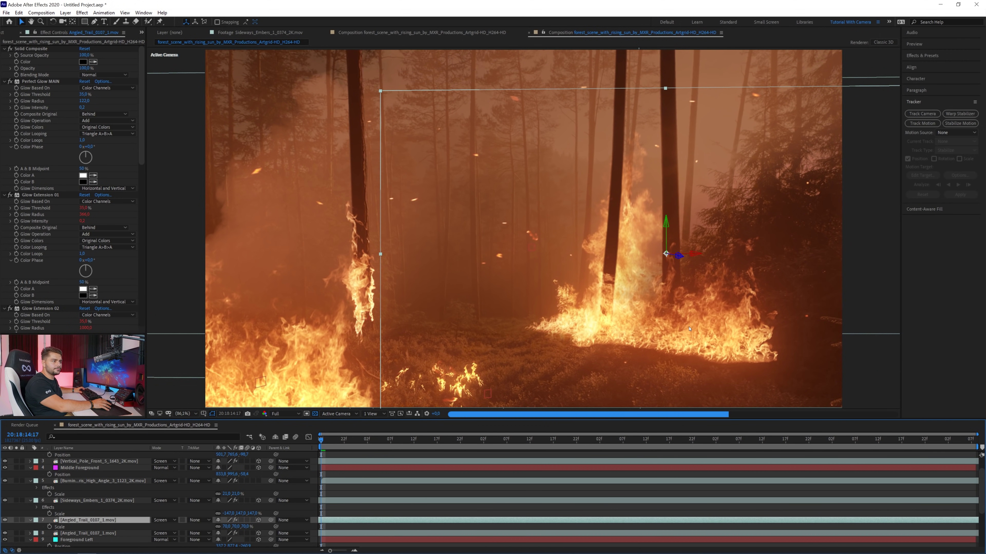
Flip the fire copy horizontally and place it on the right forest floor
drag(689, 329, 619, 370)
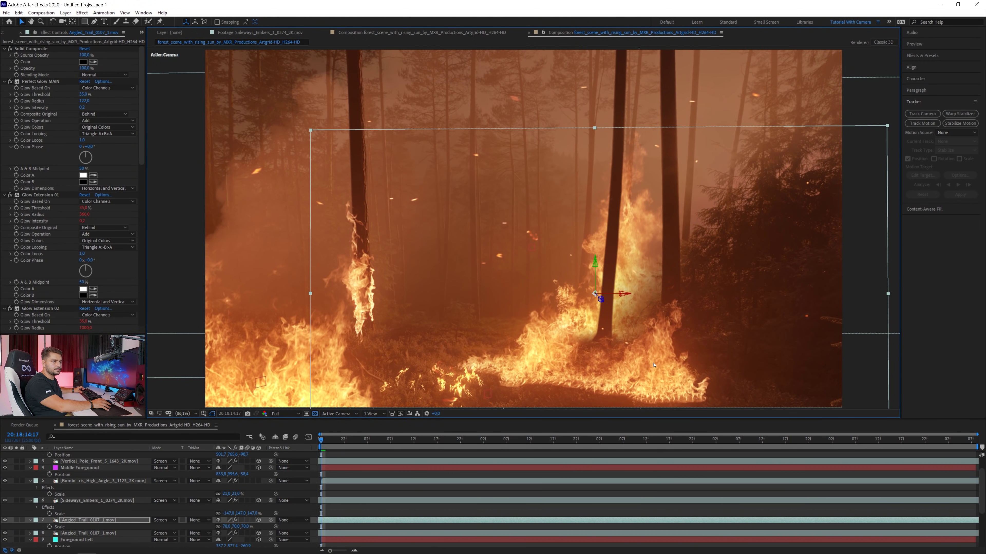
right_click(623, 341)
mouse_move(675, 144)
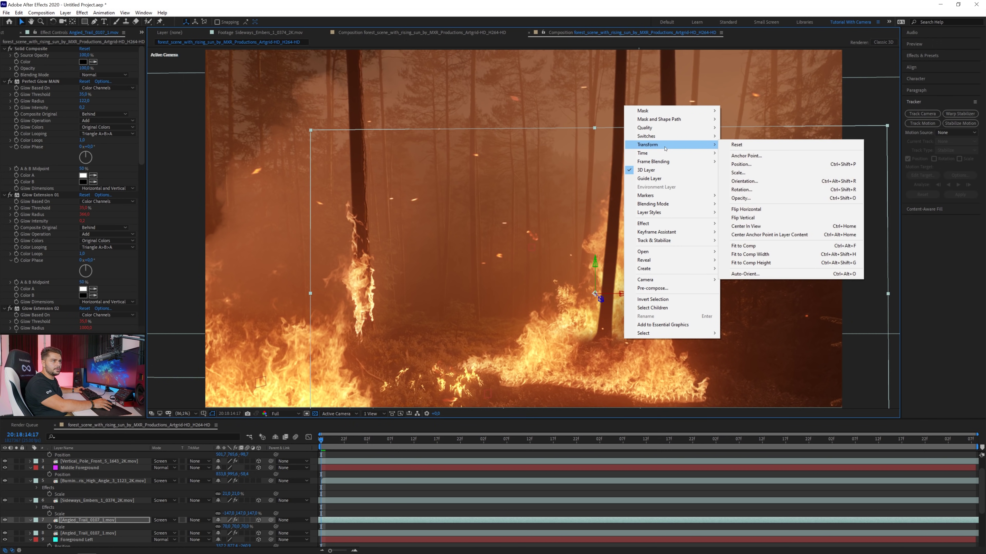
click(787, 212)
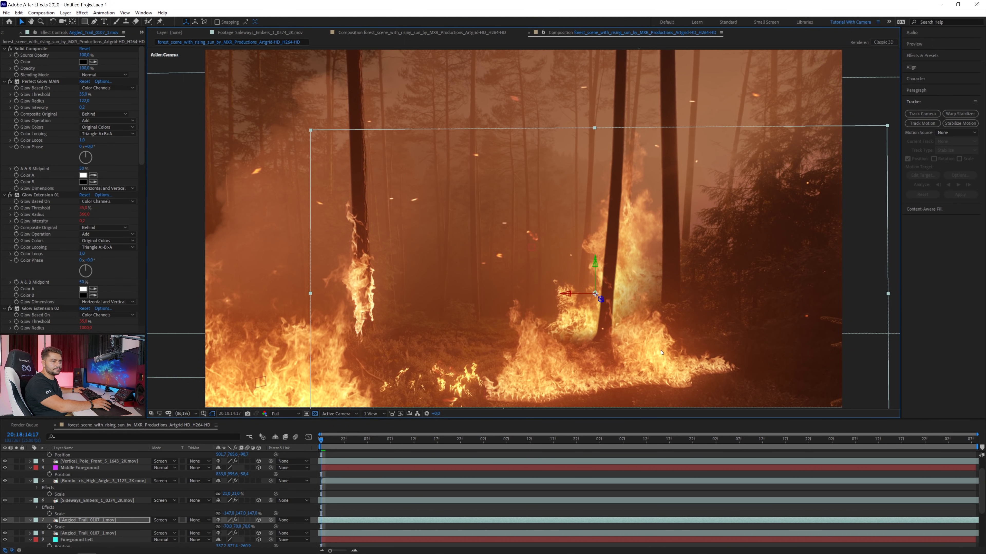
drag(680, 358, 819, 375)
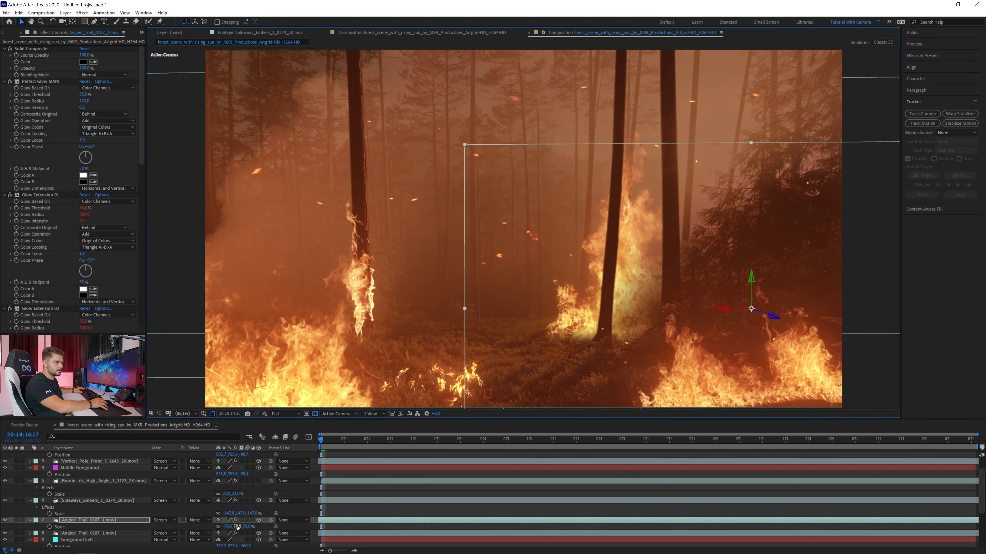